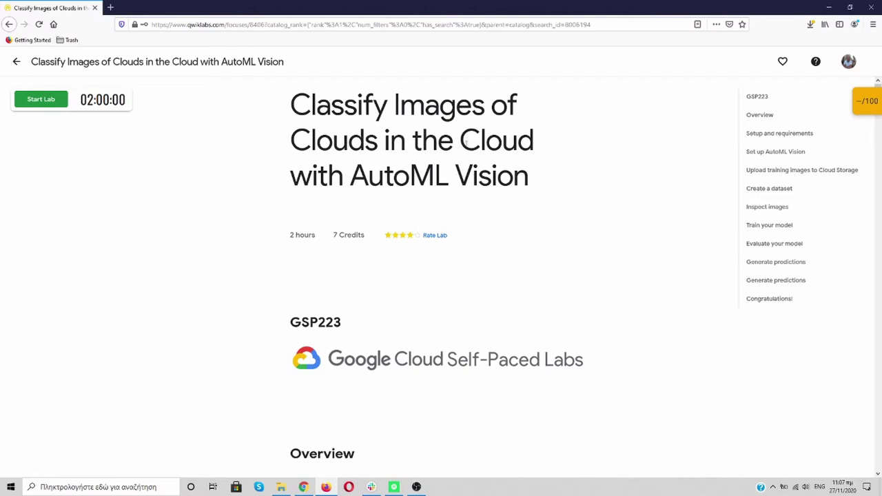
Start the lab, complete the robot verification and charge the lab to the subscription.
{"action": "left_click", "coordinate": [35, 101]}
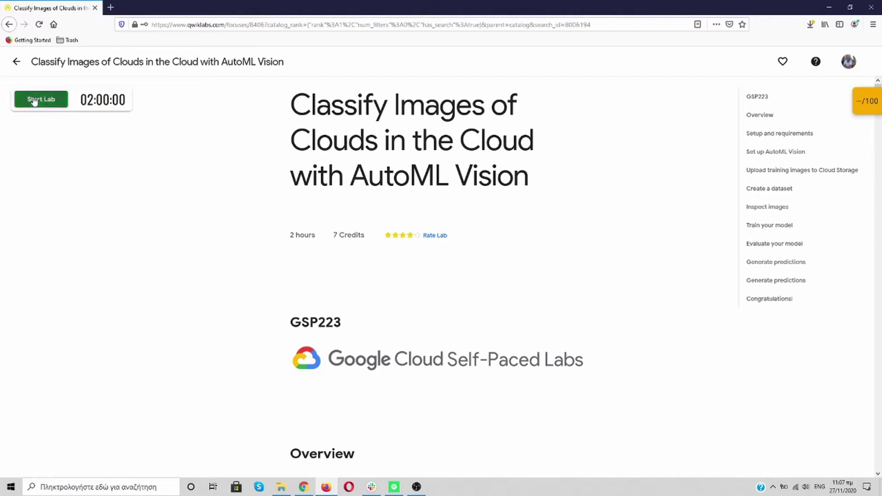
{"action": "left_click", "coordinate": [26, 127]}
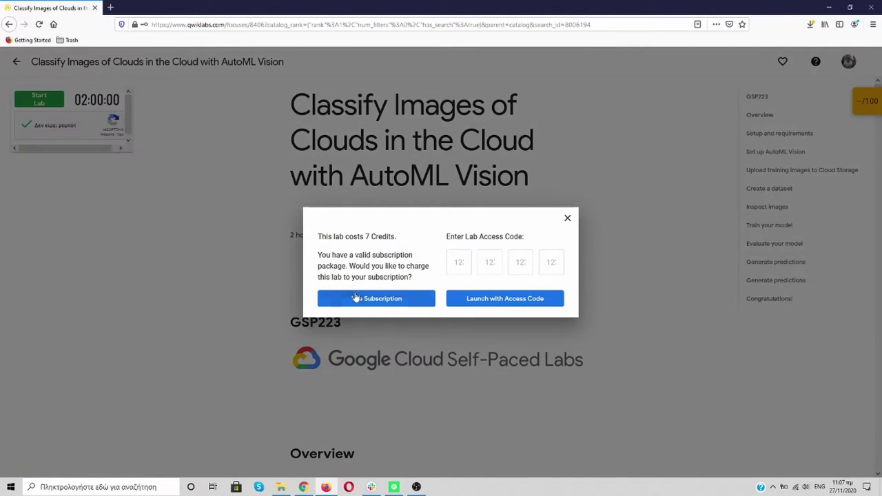
{"action": "left_click", "coordinate": [355, 298]}
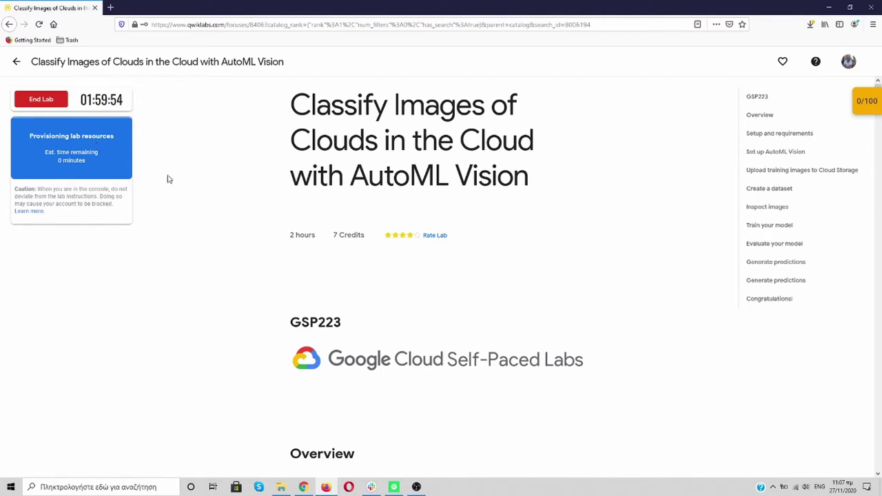
Review the lab's scoring checkpoints, then read the overview and setup requirements in the instructions.
{"action": "left_click", "coordinate": [860, 103]}
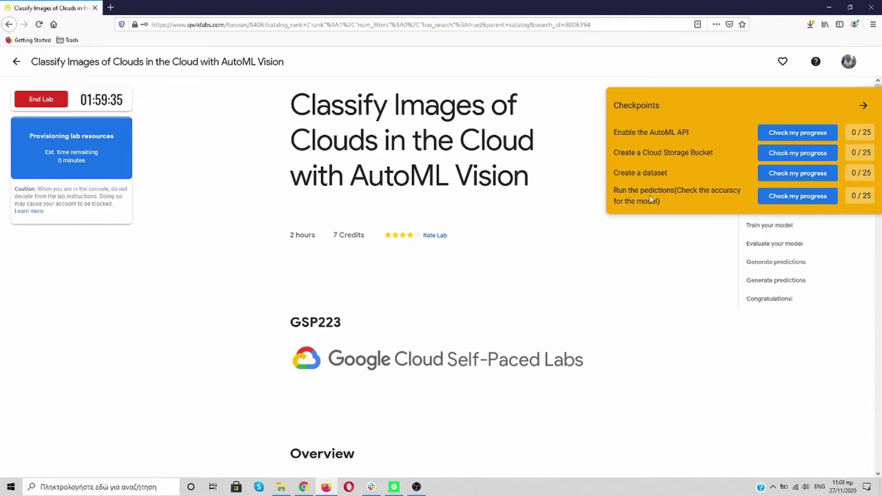
{"action": "left_click", "coordinate": [862, 107]}
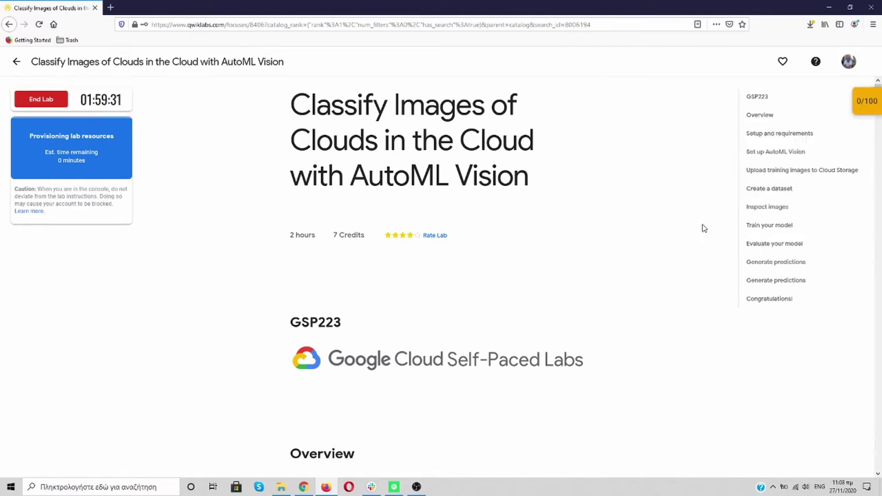
{"action": "scroll", "coordinate": [577, 223], "scroll_direction": "down", "scroll_amount": 3}
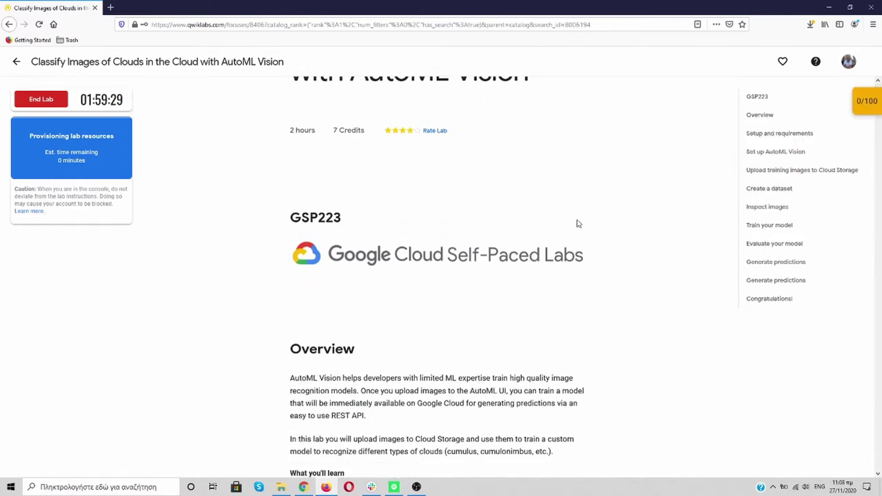
{"action": "scroll", "coordinate": [577, 223], "scroll_direction": "down", "scroll_amount": 2}
{"action": "scroll", "coordinate": [577, 224], "scroll_direction": "down", "scroll_amount": 5}
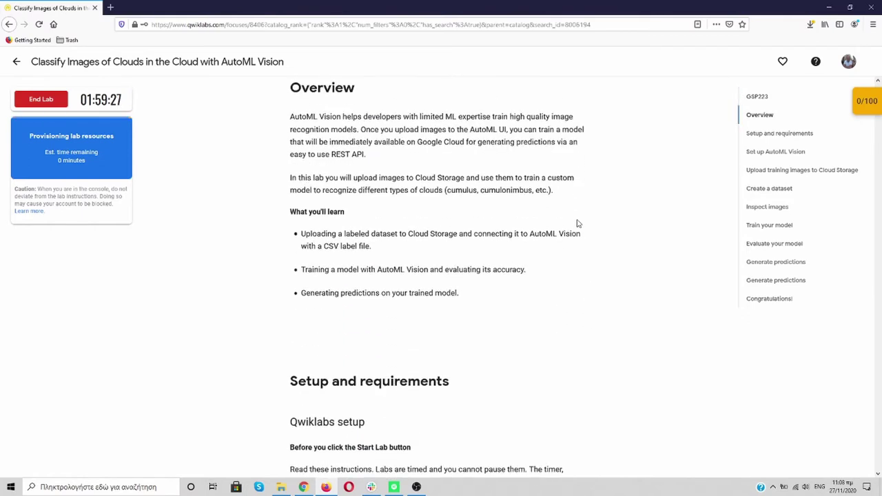
{"action": "scroll", "coordinate": [577, 224], "scroll_direction": "up", "scroll_amount": 1}
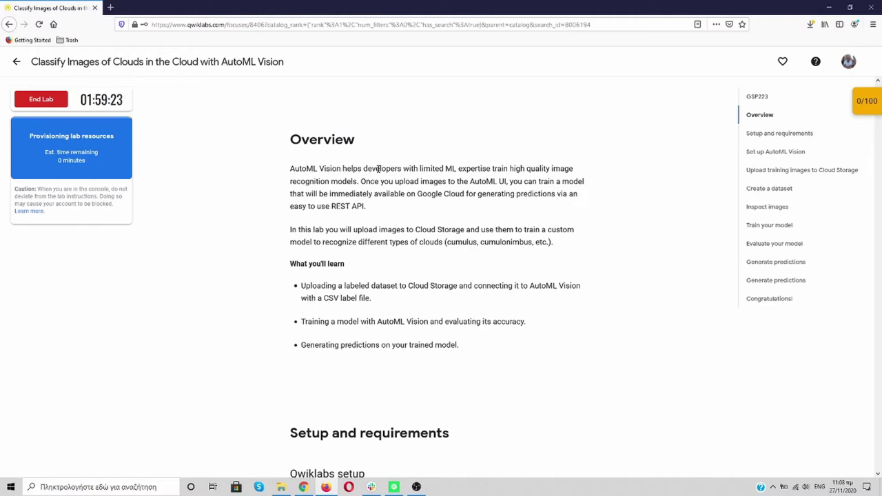
{"action": "scroll", "coordinate": [585, 184], "scroll_direction": "down", "scroll_amount": 2}
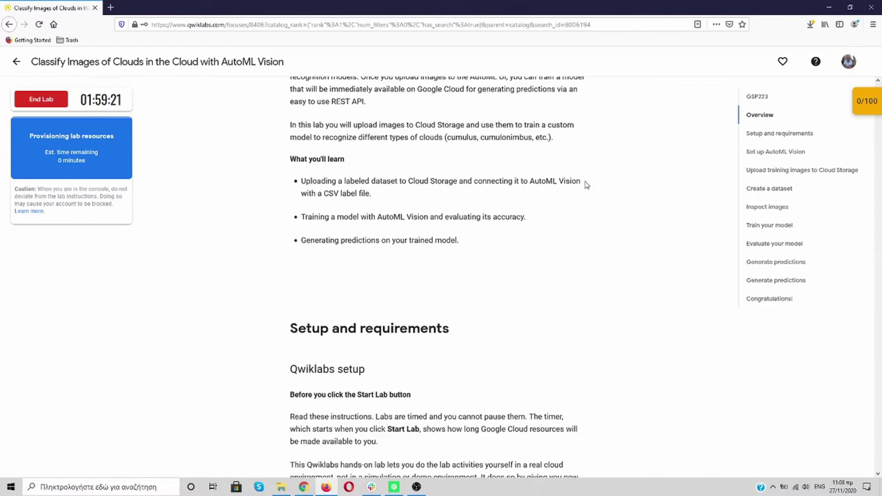
{"action": "scroll", "coordinate": [585, 184], "scroll_direction": "down", "scroll_amount": 5}
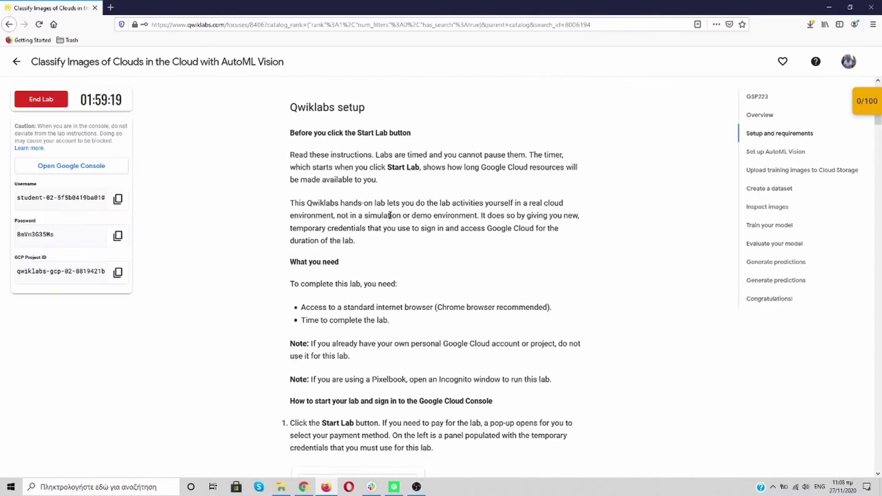
Copy the lab username, open the Google console and submit the username on the sign-in page.
{"action": "left_click", "coordinate": [118, 198]}
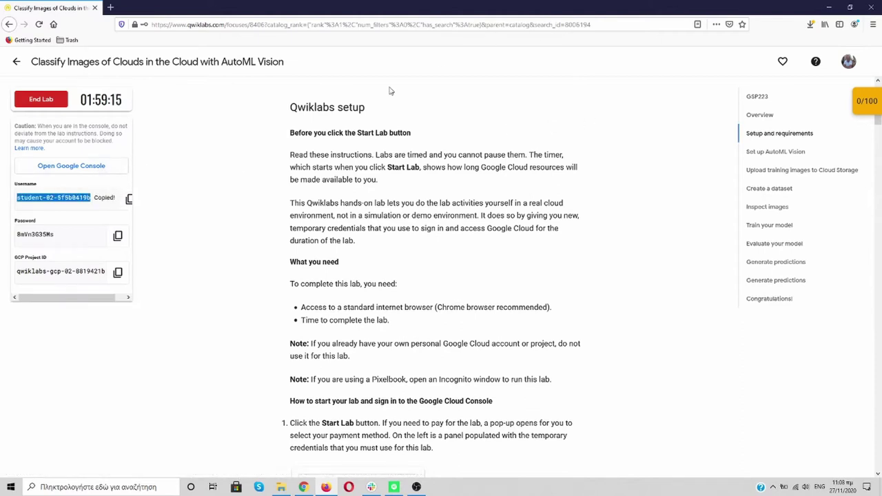
{"action": "left_click", "coordinate": [94, 169]}
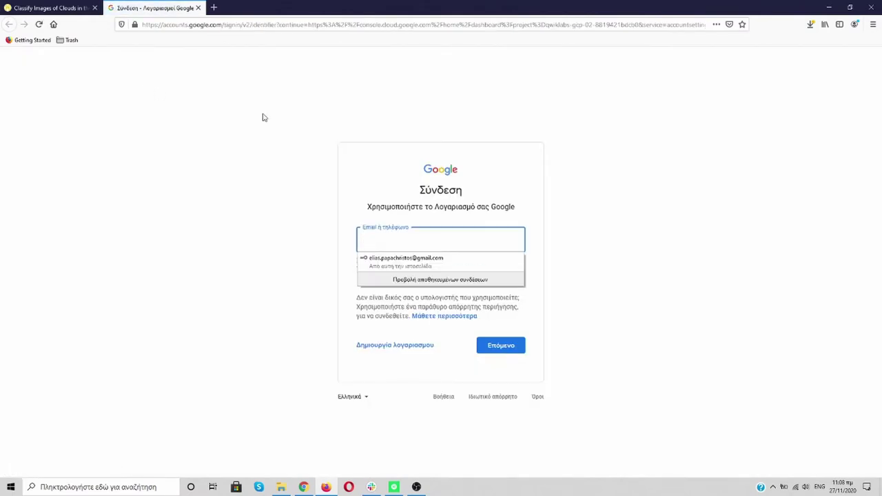
{"action": "key", "text": "ctrl+v"}
{"action": "left_click", "coordinate": [508, 357]}
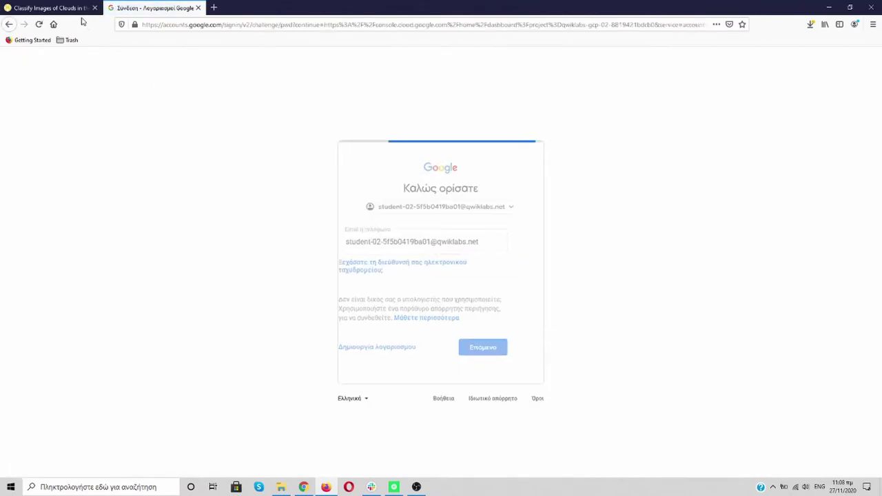
Copy the lab account's password from the lab page and submit it on the Google sign-in page.
{"action": "left_click", "coordinate": [55, 8]}
{"action": "left_click", "coordinate": [129, 235]}
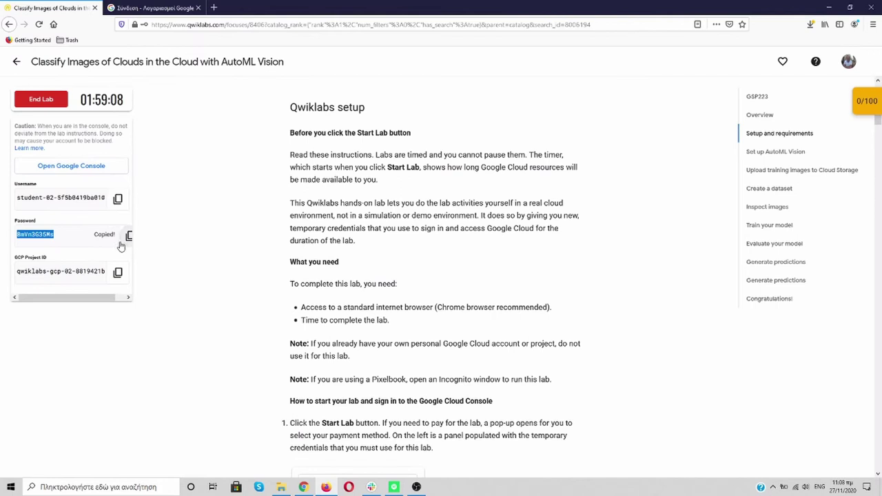
{"action": "left_click", "coordinate": [145, 8]}
{"action": "key", "text": "ctrl+v"}
{"action": "left_click", "coordinate": [515, 294]}
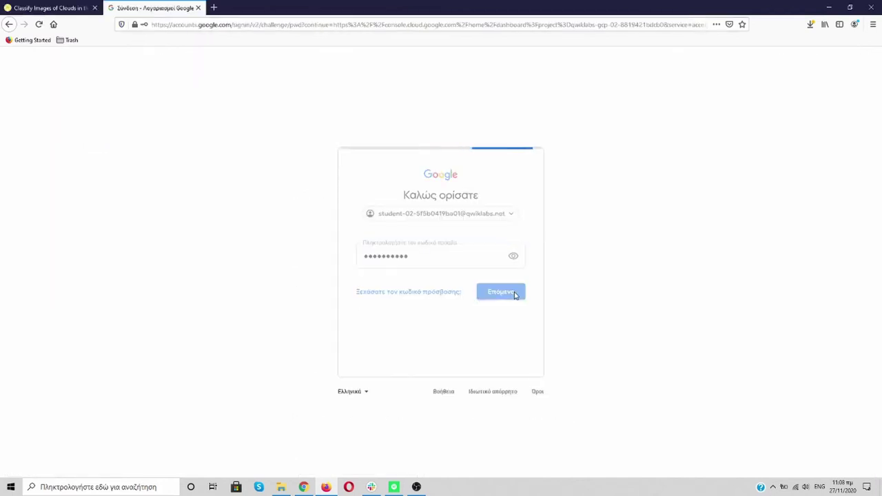
Accept the new account notice, confirm the account recovery options unchanged and agree to the Google Cloud Platform Terms of Service.
{"action": "left_click", "coordinate": [449, 313]}
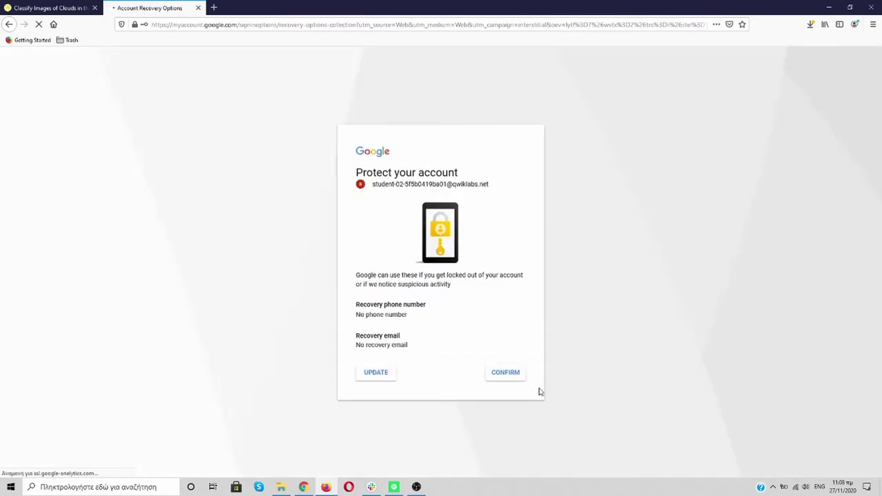
{"action": "left_click", "coordinate": [512, 379]}
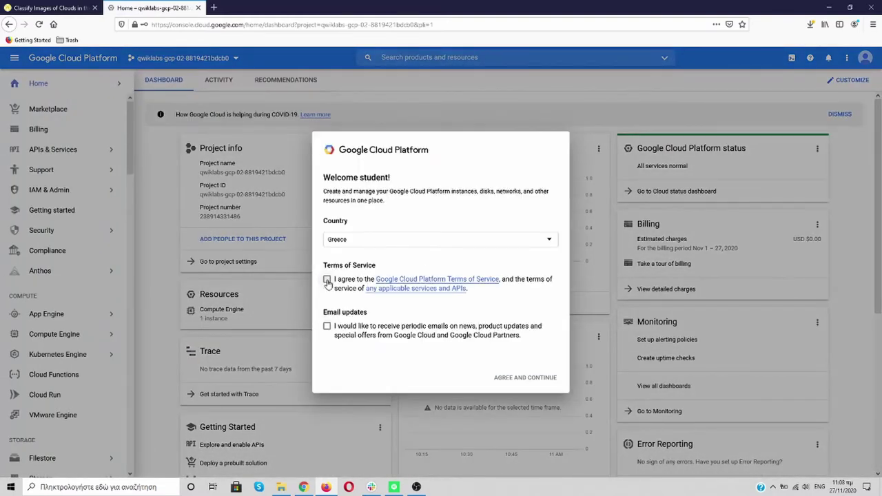
{"action": "left_click", "coordinate": [328, 280]}
{"action": "left_click", "coordinate": [554, 382]}
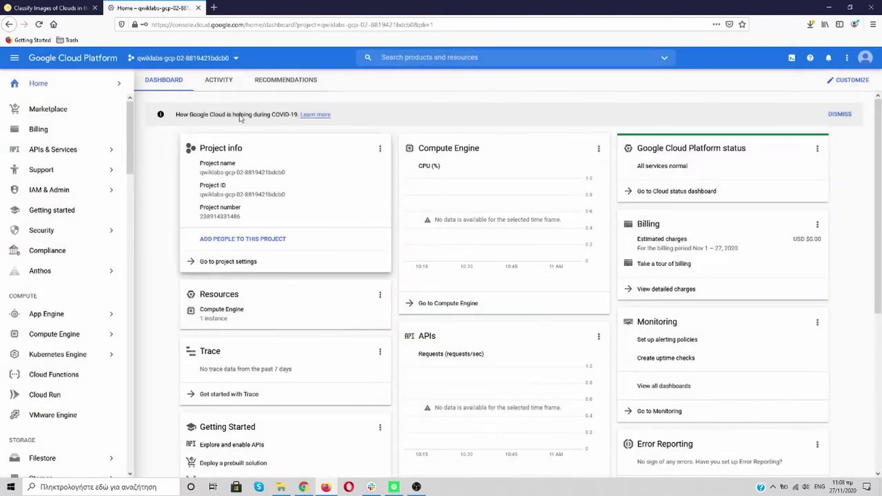
Review the lab's Set up AutoML Vision instructions and open the API Library in the Google Cloud console.
{"action": "left_click", "coordinate": [48, 8]}
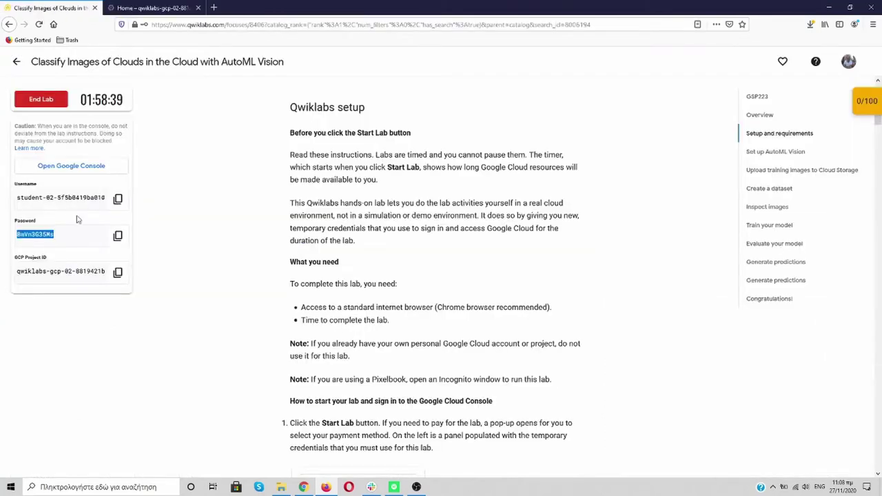
{"action": "left_click", "coordinate": [155, 7]}
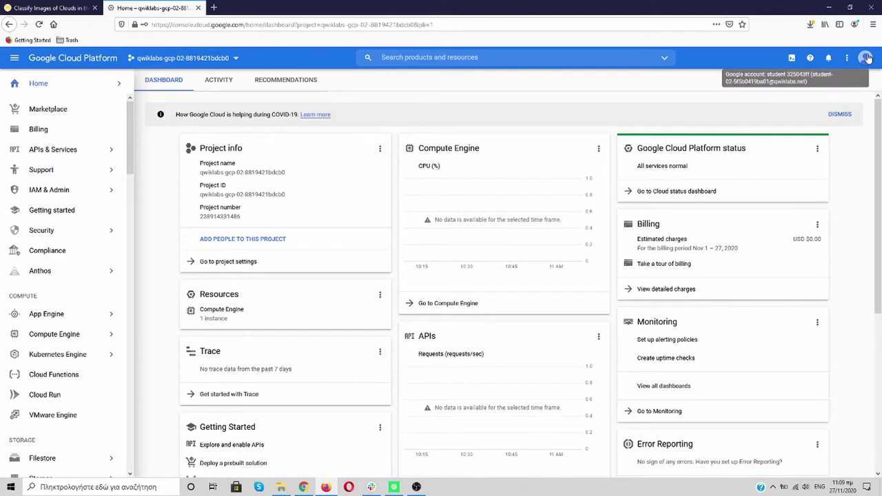
{"action": "left_click", "coordinate": [75, 12]}
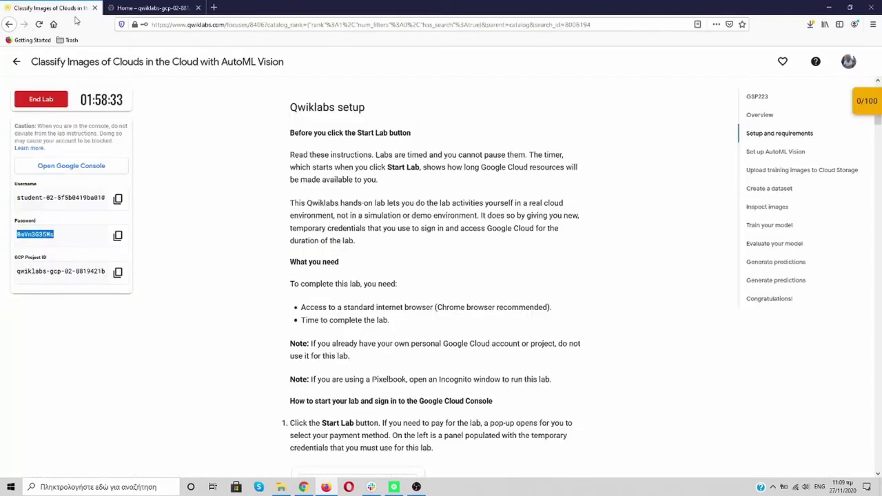
{"action": "scroll", "coordinate": [216, 187], "scroll_direction": "down", "scroll_amount": 15}
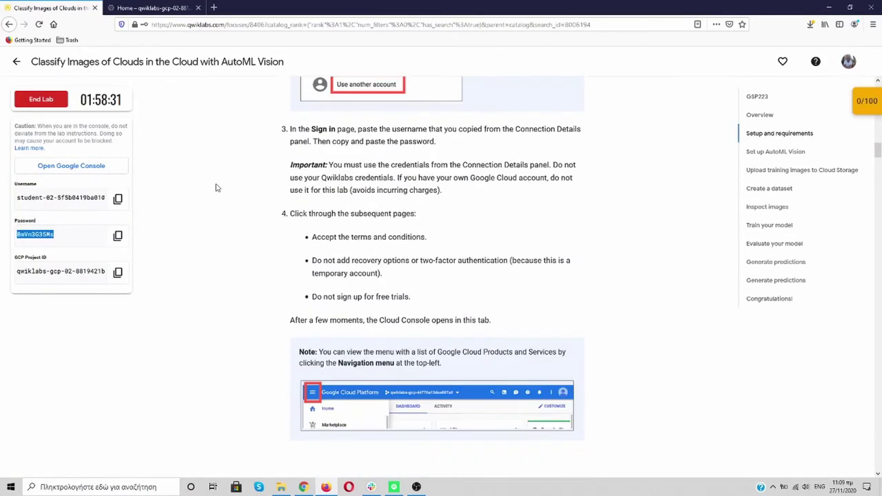
{"action": "scroll", "coordinate": [216, 187], "scroll_direction": "down", "scroll_amount": 2}
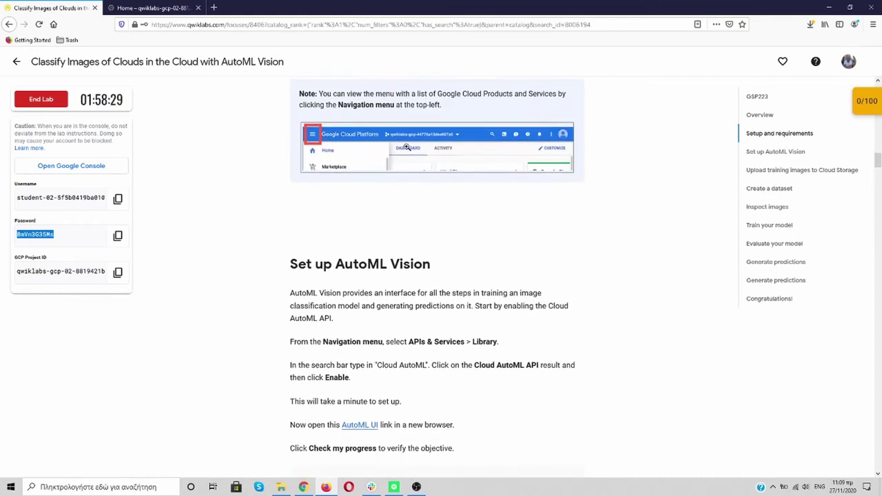
{"action": "scroll", "coordinate": [407, 147], "scroll_direction": "down", "scroll_amount": 2}
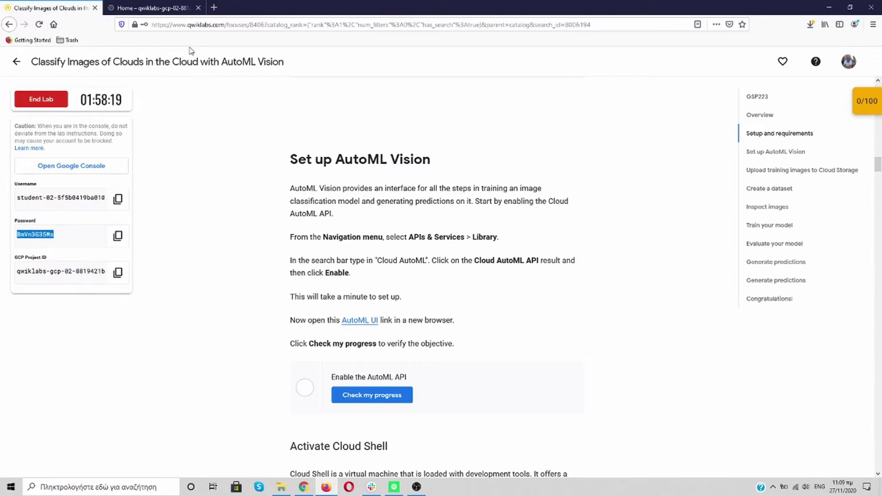
{"action": "left_click", "coordinate": [155, 7]}
{"action": "mouse_move", "coordinate": [20, 157]}
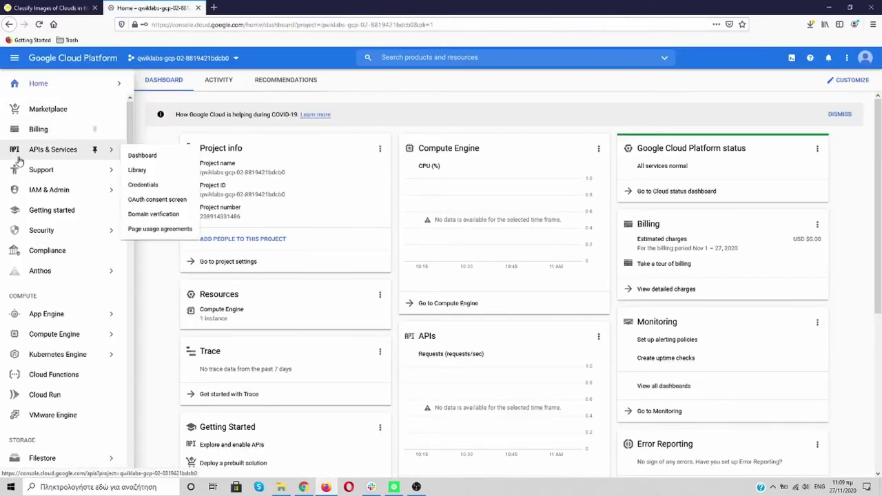
{"action": "left_click", "coordinate": [145, 171]}
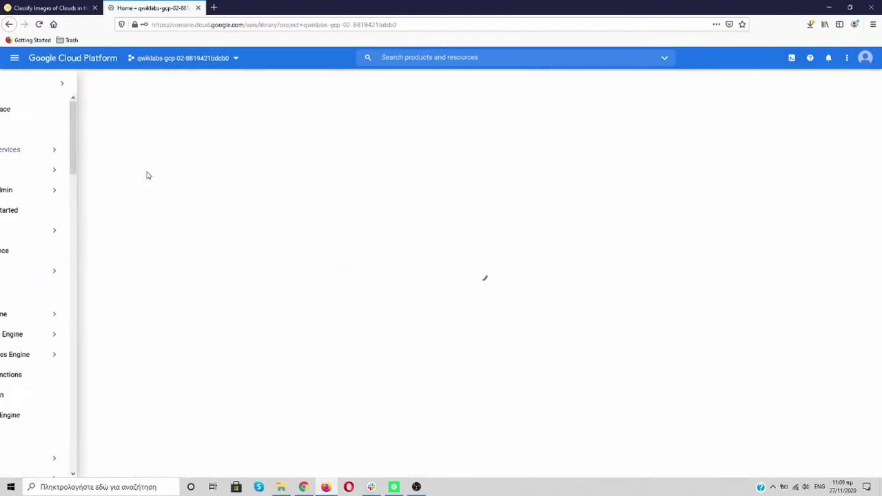
Copy "Cloud AutoML" from the lab instructions and search the API Library for it.
{"action": "key", "text": "ctrl+Tab"}
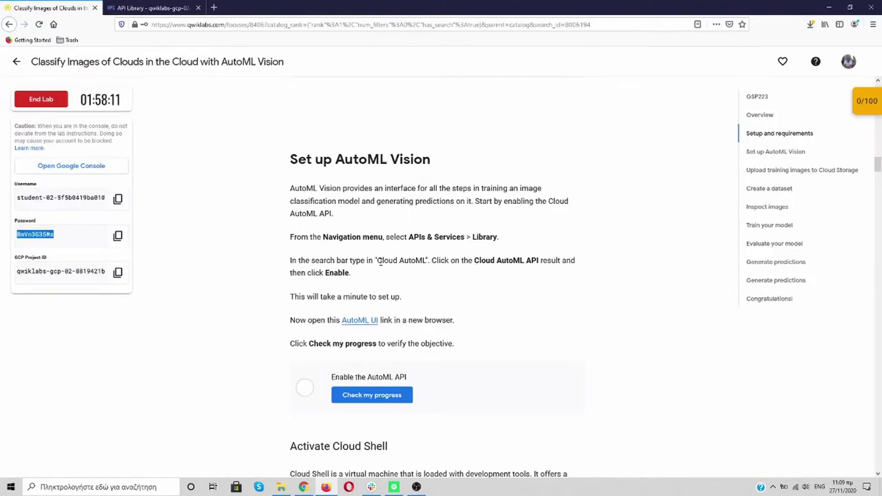
{"action": "left_click_drag", "start_coordinate": [380, 261], "coordinate": [427, 260]}
{"action": "key", "text": "ctrl+c"}
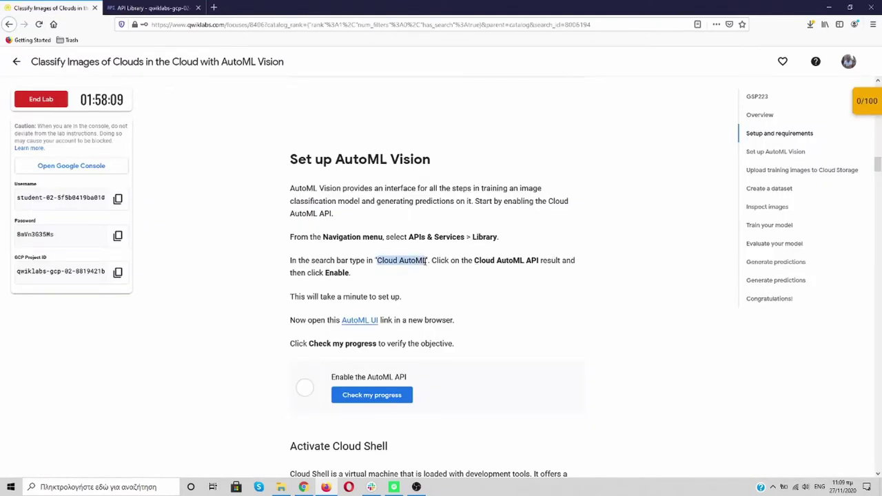
{"action": "left_click", "coordinate": [143, 11]}
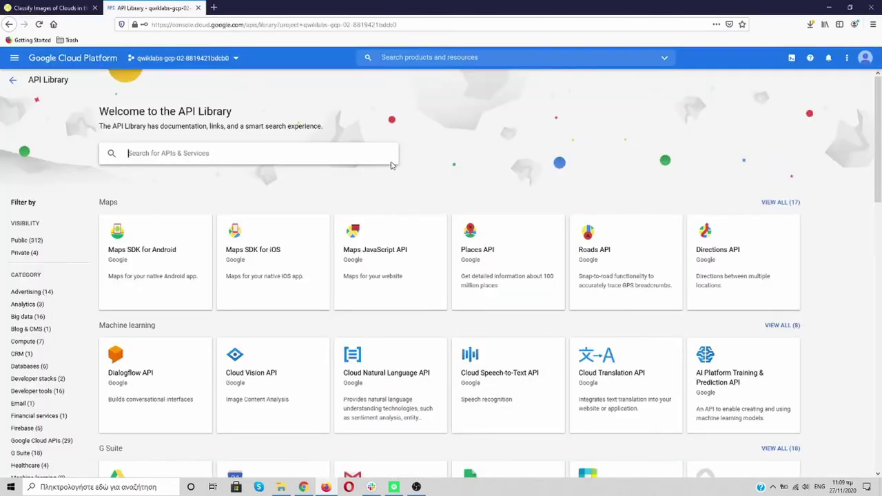
{"action": "left_click", "coordinate": [326, 153]}
{"action": "key", "text": "ctrl+v"}
{"action": "key", "text": "Return"}
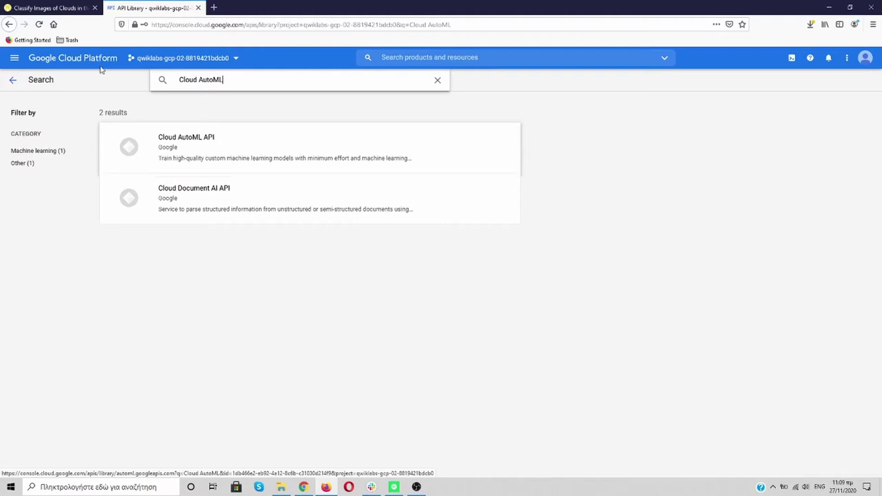
Open the Cloud AutoML API result, enable the API and return to the lab instructions.
{"action": "left_click", "coordinate": [58, 10]}
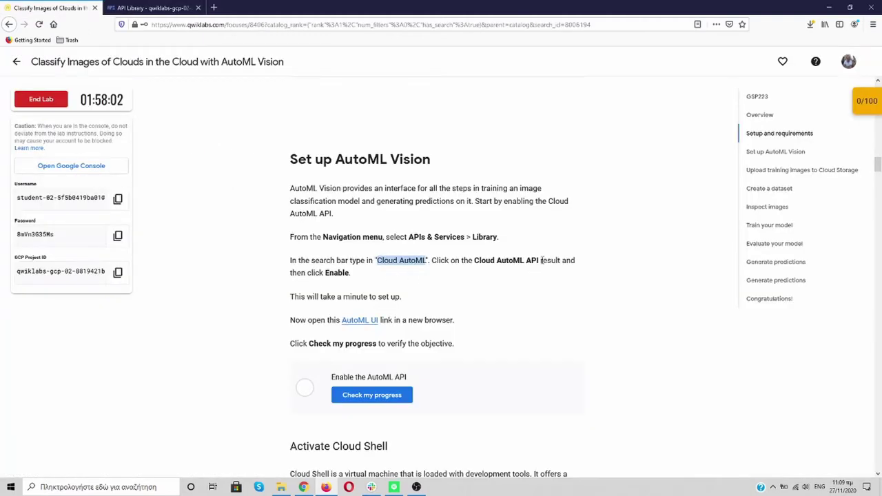
{"action": "left_click", "coordinate": [160, 8]}
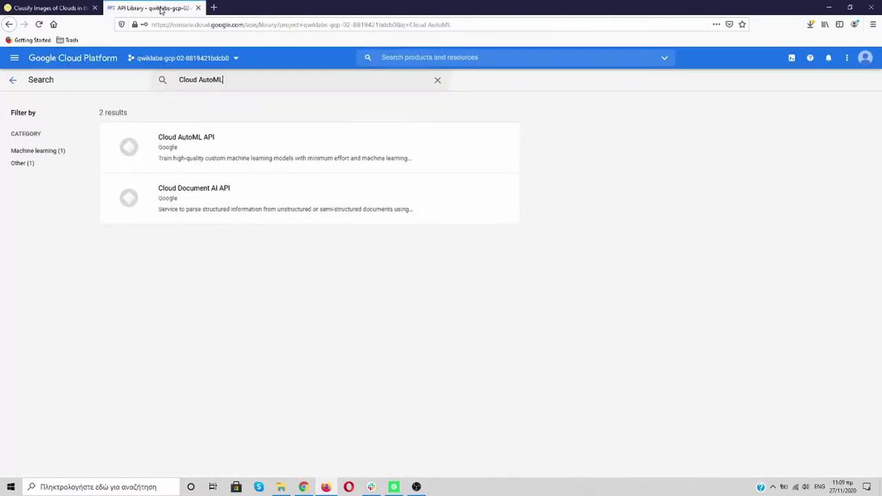
{"action": "left_click", "coordinate": [230, 147]}
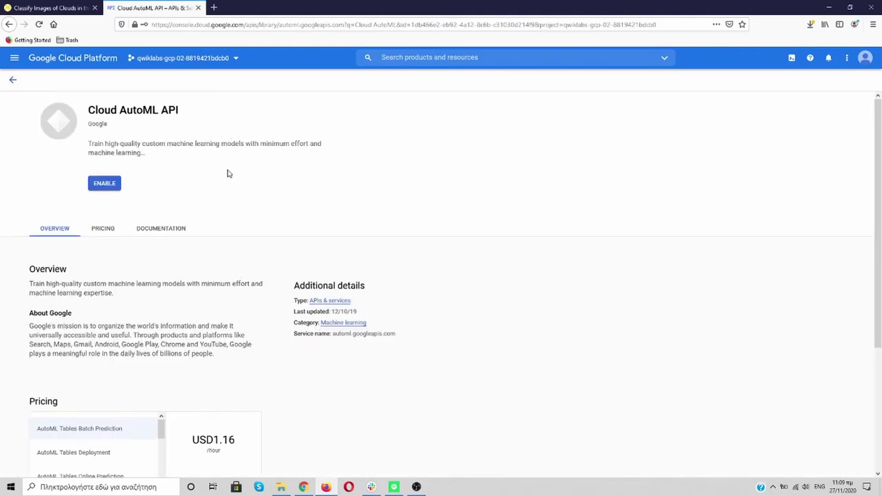
{"action": "left_click", "coordinate": [104, 183]}
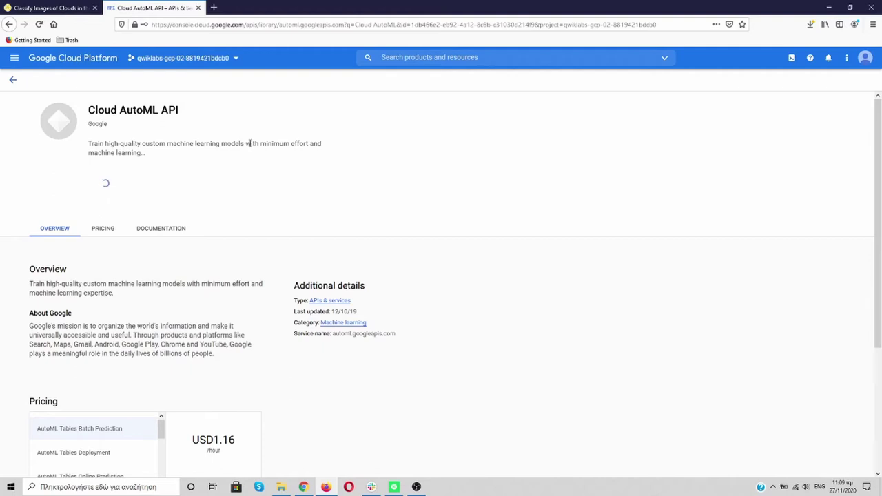
{"action": "left_click", "coordinate": [52, 7]}
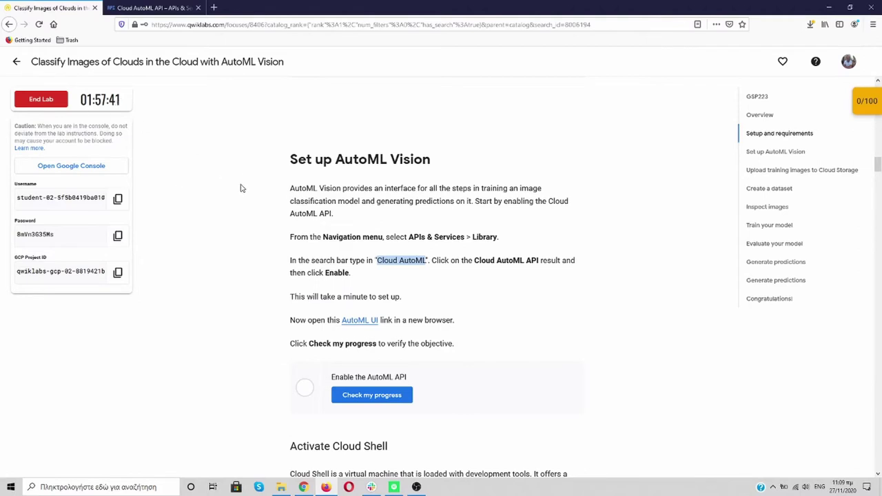
Check the Cloud AutoML API page, then open the lab's AutoML UI link in a new tab and show it.
{"action": "left_click", "coordinate": [155, 8]}
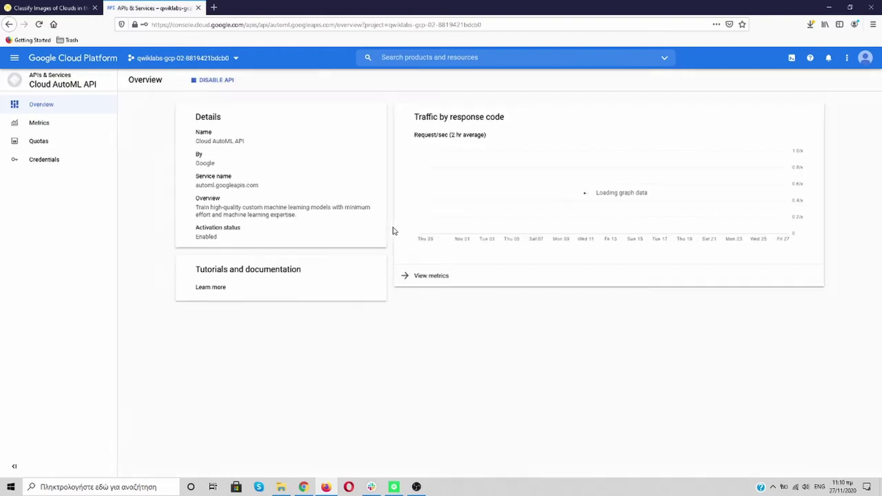
{"action": "left_click", "coordinate": [50, 7]}
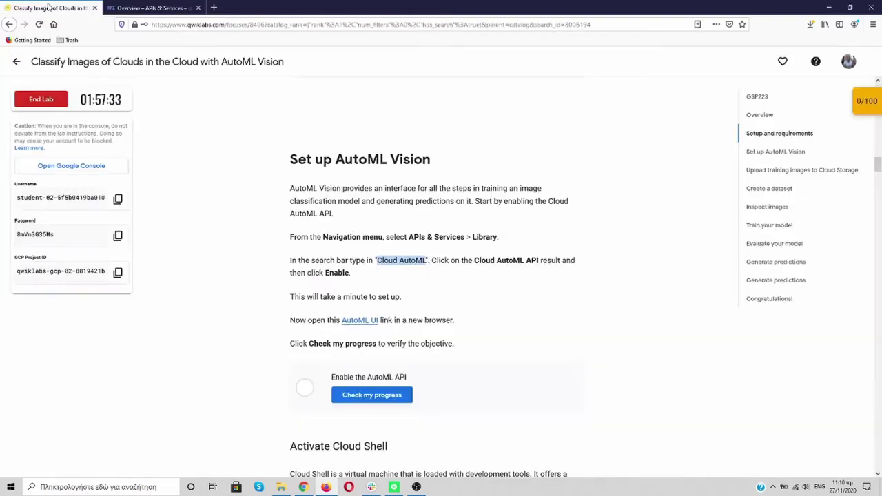
{"action": "scroll", "coordinate": [230, 224], "scroll_direction": "down", "scroll_amount": 3}
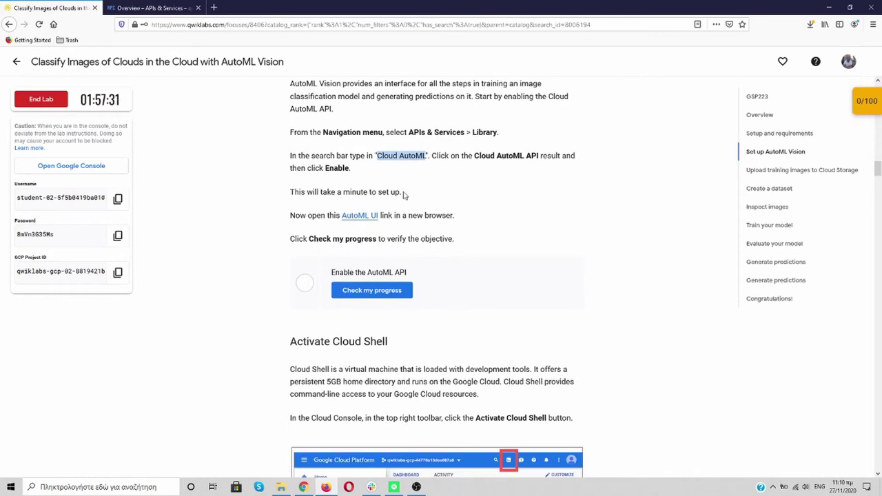
{"action": "right_click", "coordinate": [360, 220]}
{"action": "left_click", "coordinate": [379, 229]}
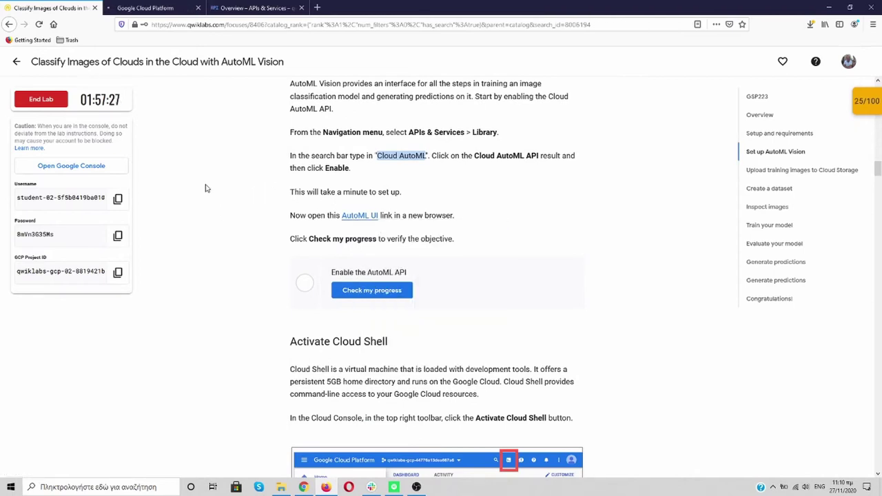
{"action": "left_click", "coordinate": [152, 8]}
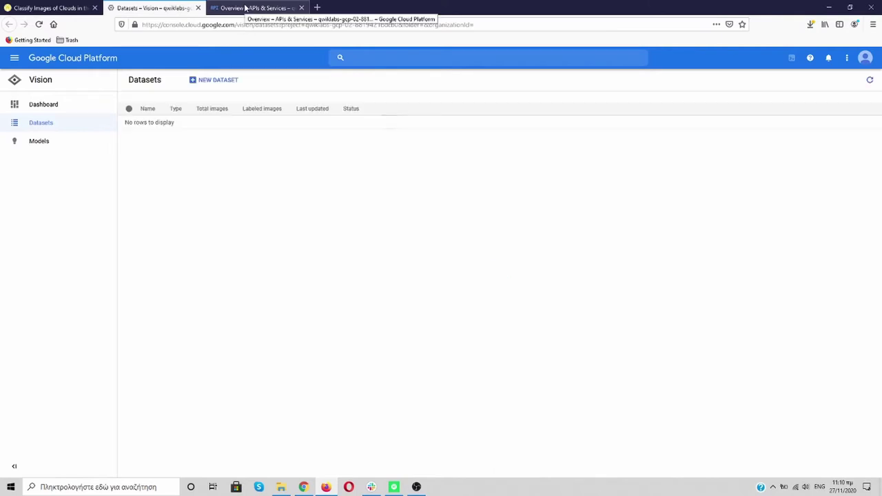
Check the lab progress for the "Enable the AutoML API" objective and look over the lab's checkpoints list.
{"action": "left_click", "coordinate": [38, 8]}
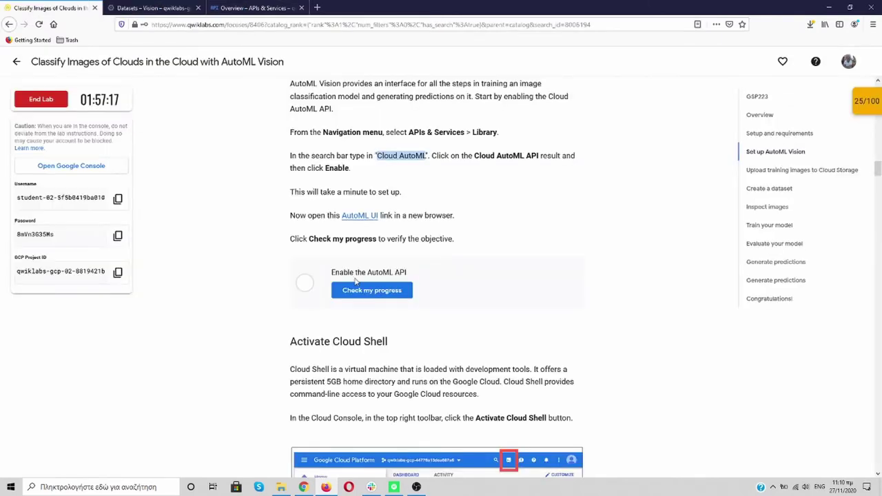
{"action": "left_click", "coordinate": [370, 291]}
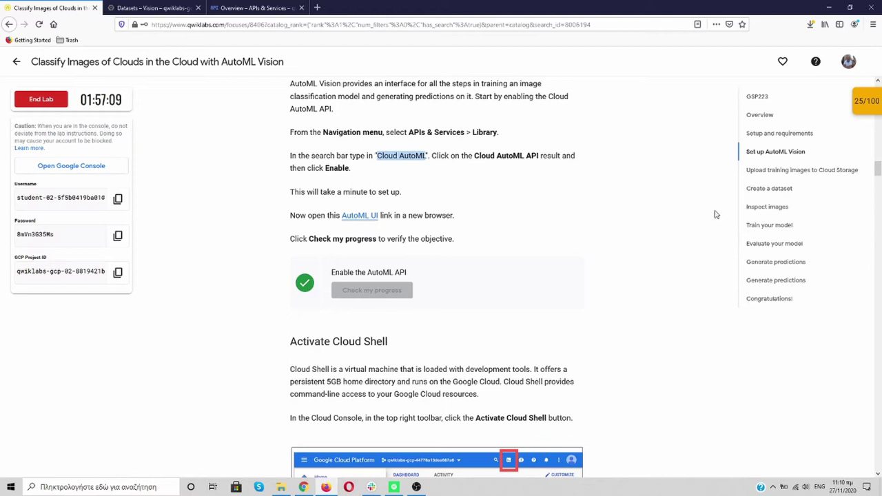
{"action": "left_click", "coordinate": [862, 101]}
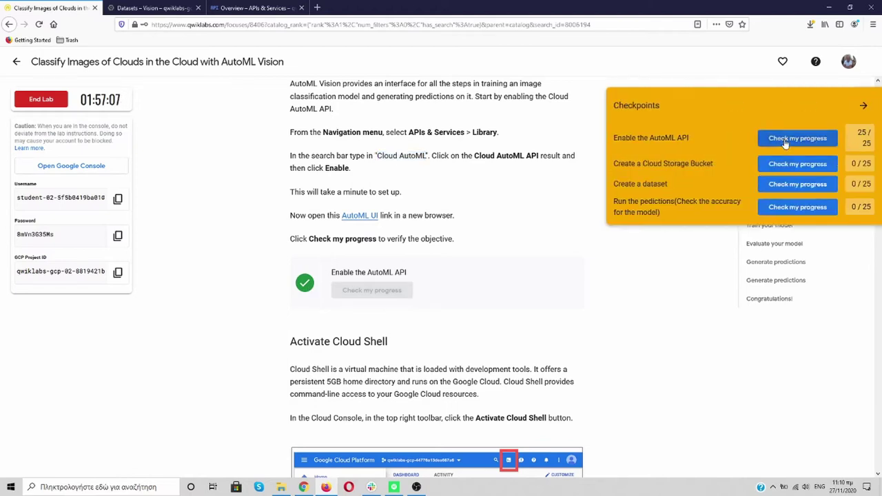
{"action": "left_click", "coordinate": [864, 105]}
Read the lab's Activate Cloud Shell section and activate Cloud Shell on the Vision Datasets page.
{"action": "scroll", "coordinate": [223, 261], "scroll_direction": "down", "scroll_amount": 4}
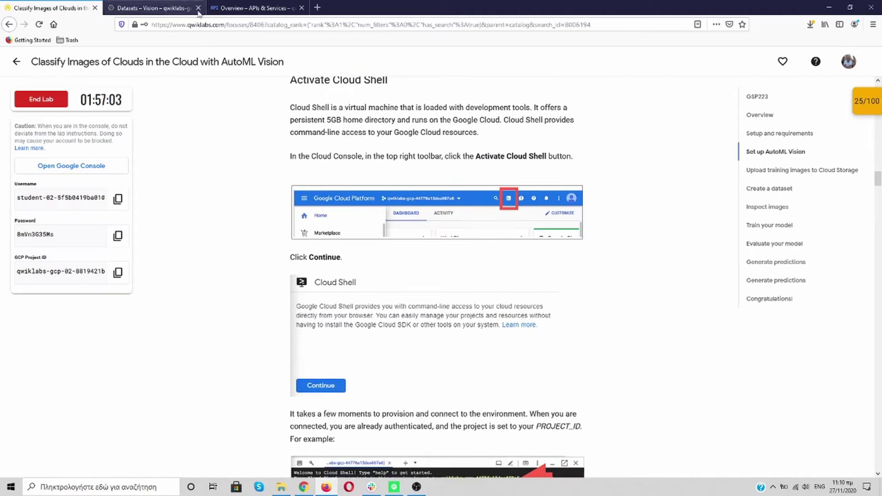
{"action": "scroll", "coordinate": [239, 182], "scroll_direction": "up", "scroll_amount": 1}
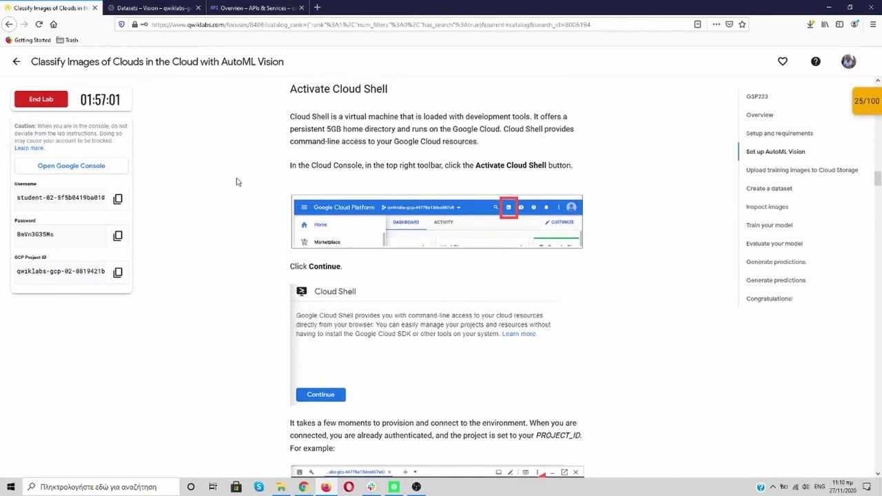
{"action": "left_click", "coordinate": [229, 8]}
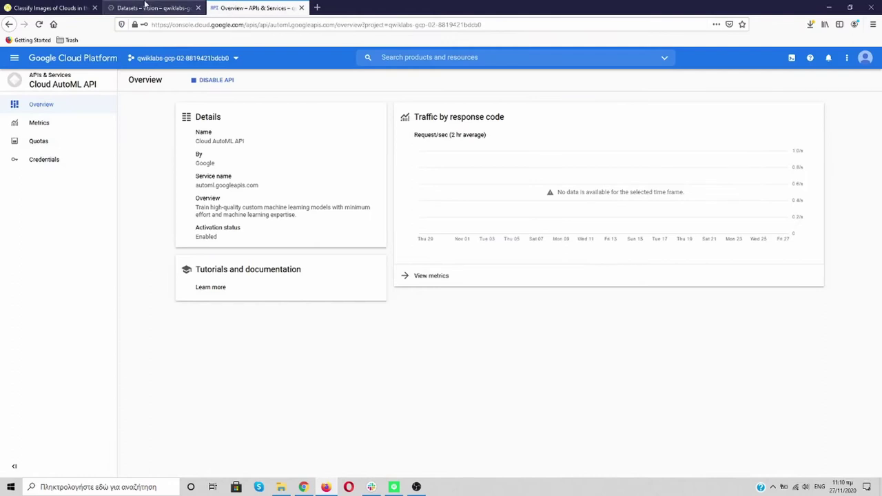
{"action": "left_click", "coordinate": [143, 6]}
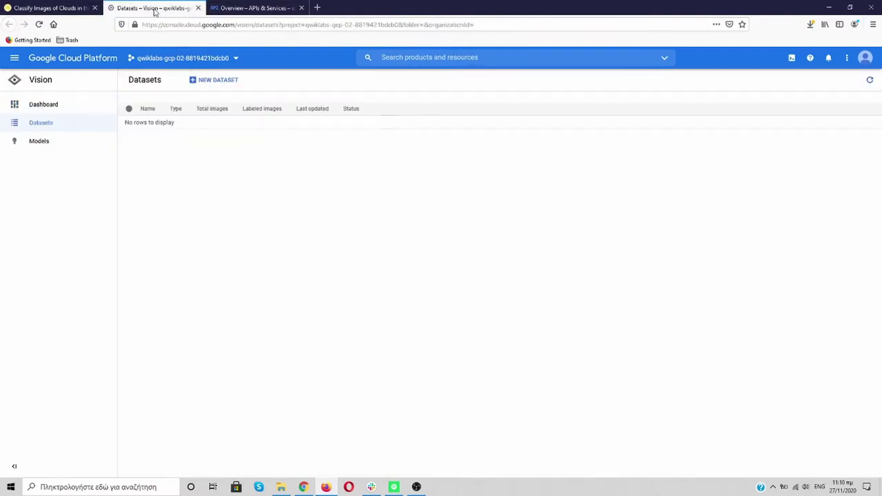
{"action": "left_click", "coordinate": [792, 59]}
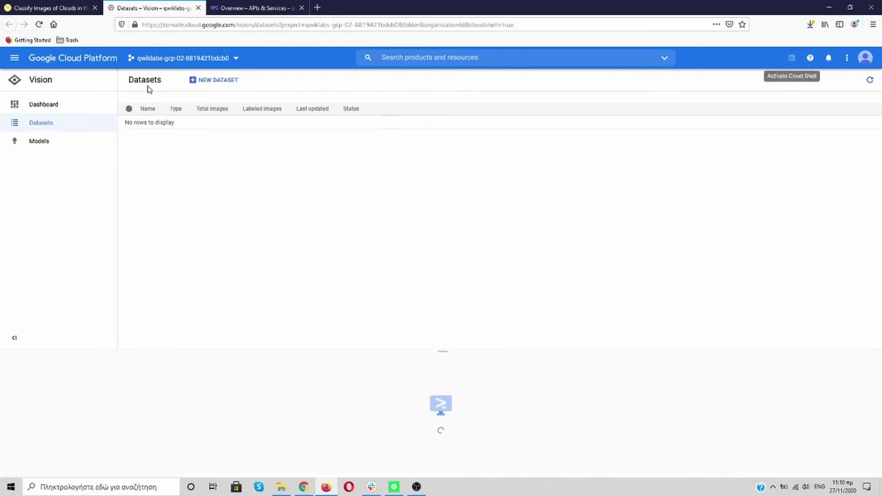
Review the lab's Cloud Shell setup instructions and continue past the Cloud Shell introduction in the console.
{"action": "left_click", "coordinate": [47, 8]}
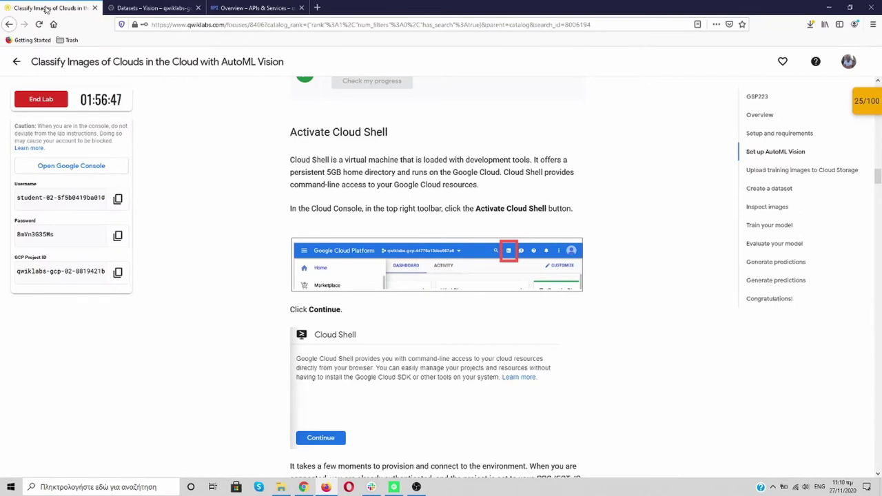
{"action": "scroll", "coordinate": [220, 205], "scroll_direction": "down", "scroll_amount": 3}
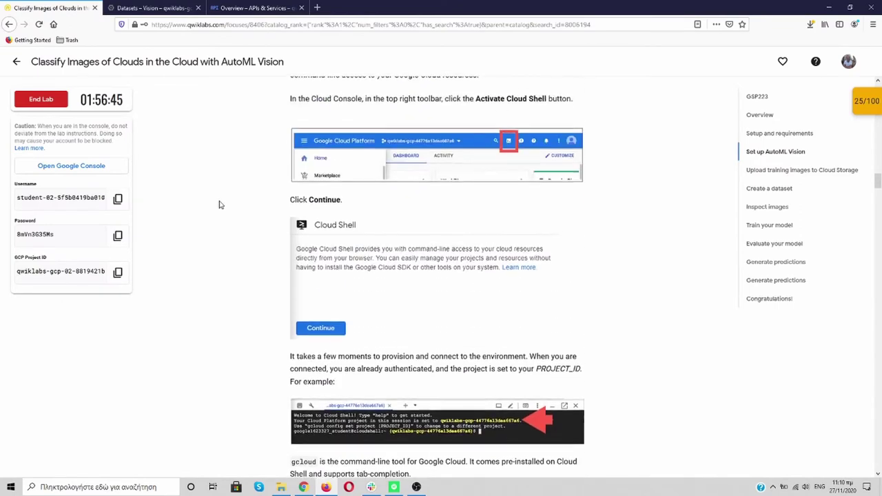
{"action": "scroll", "coordinate": [219, 203], "scroll_direction": "up", "scroll_amount": 3}
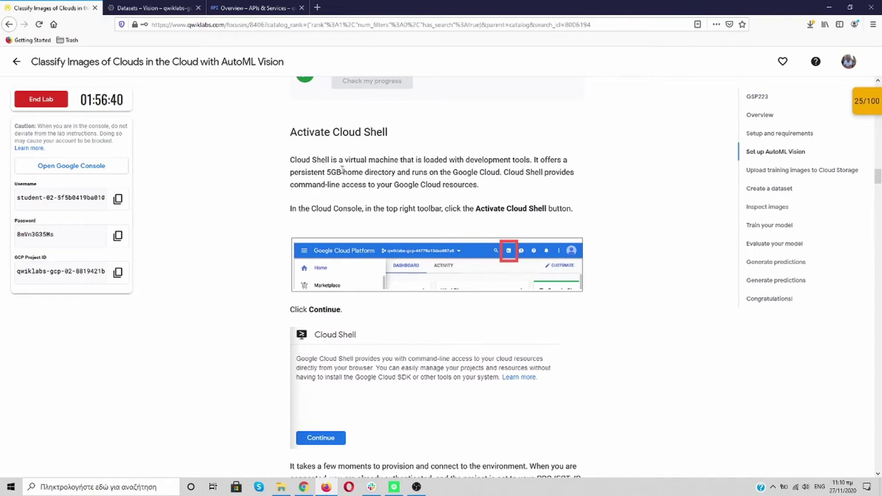
{"action": "scroll", "coordinate": [391, 177], "scroll_direction": "down", "scroll_amount": 5}
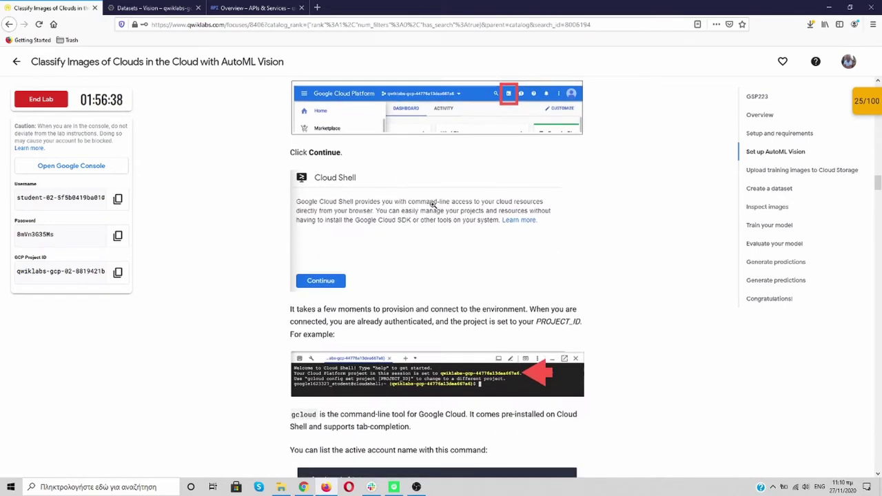
{"action": "scroll", "coordinate": [447, 230], "scroll_direction": "down", "scroll_amount": 4}
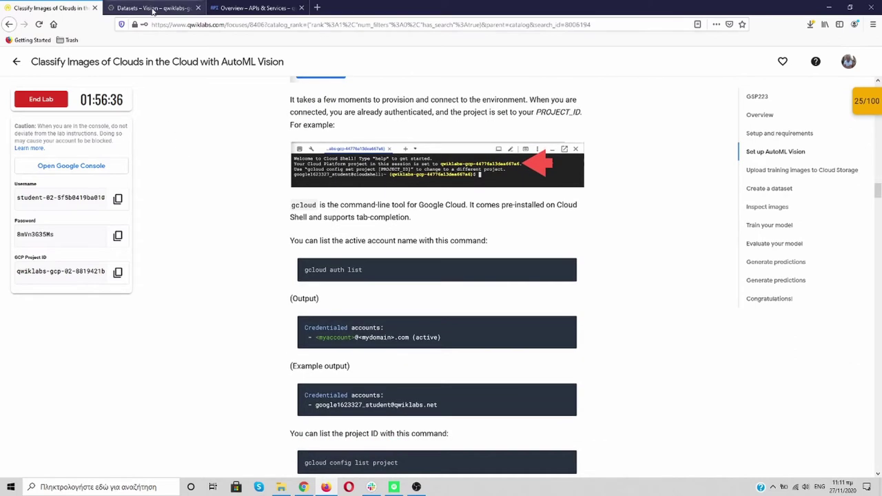
{"action": "left_click", "coordinate": [146, 8]}
{"action": "left_click", "coordinate": [311, 456]}
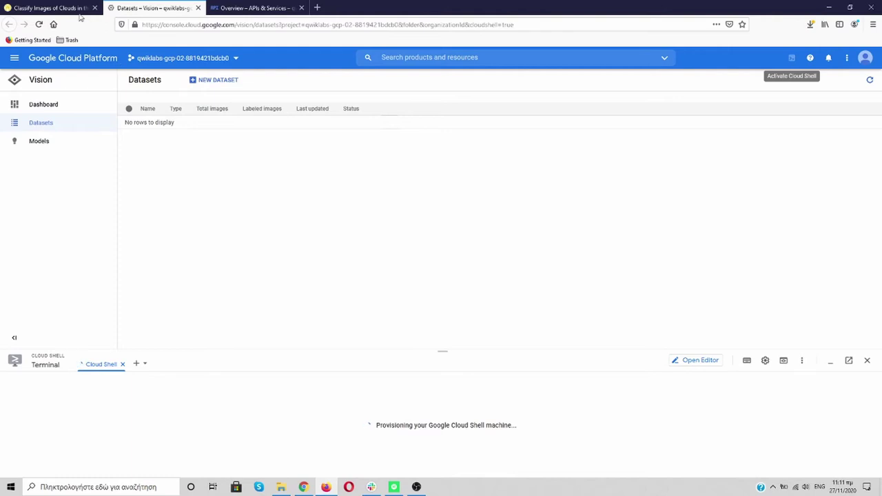
Run "gcloud auth list" from the lab instructions in Cloud Shell and authorize its use of the account credentials.
{"action": "key", "text": "ctrl+shift+Tab"}
{"action": "scroll", "coordinate": [264, 222], "scroll_direction": "down", "scroll_amount": 2}
{"action": "scroll", "coordinate": [249, 223], "scroll_direction": "down", "scroll_amount": 1}
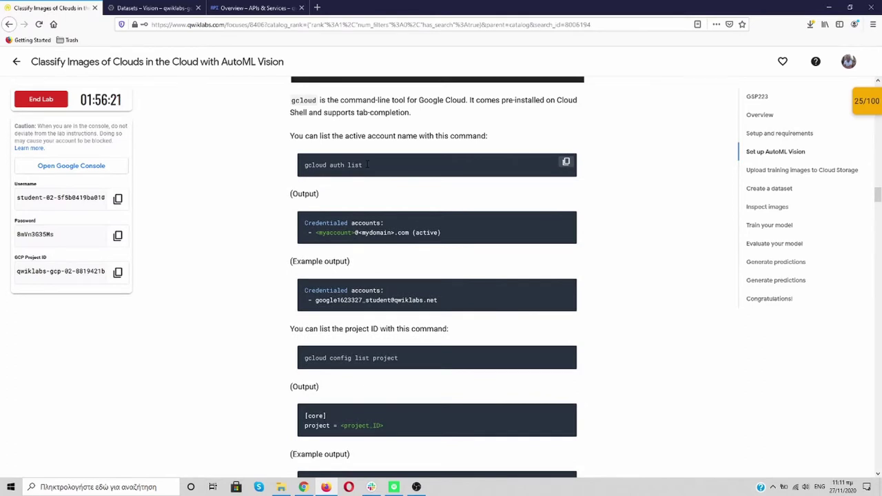
{"action": "left_click", "coordinate": [152, 7]}
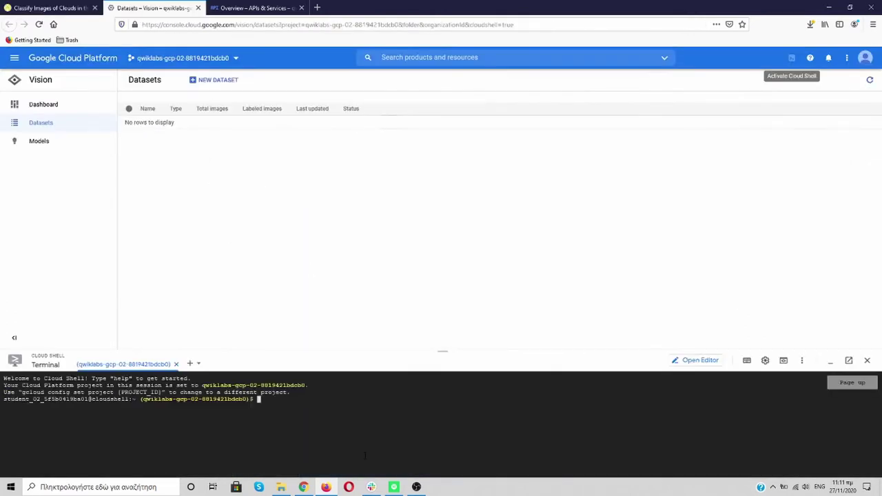
{"action": "type", "text": "gcloud auth list"}
{"action": "key", "text": "Return"}
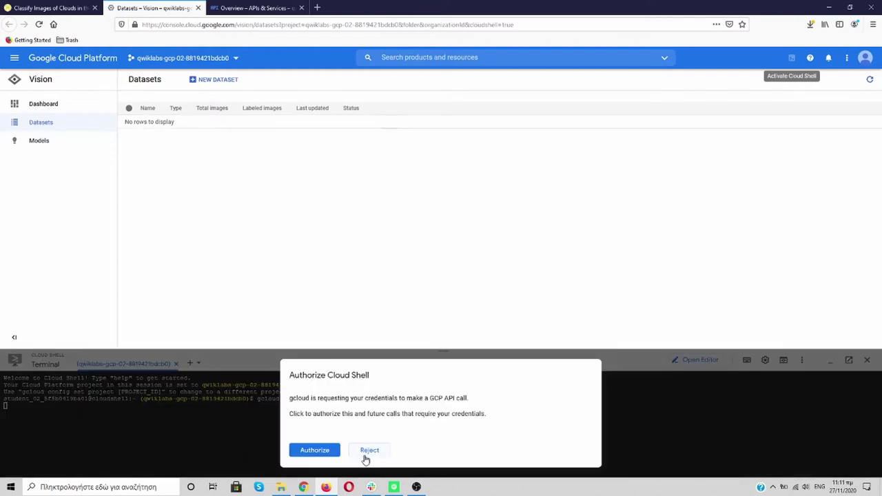
{"action": "left_click", "coordinate": [328, 450]}
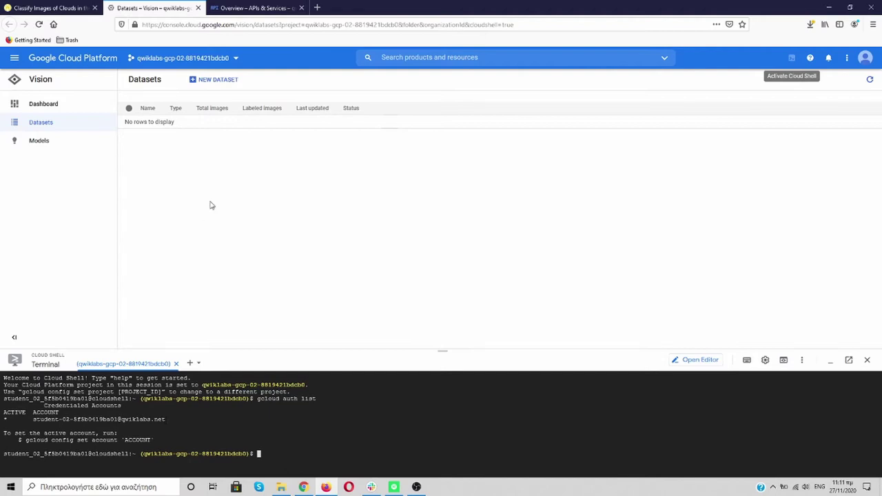
Copy "gcloud config list project" from the lab instructions and run it in Cloud Shell.
{"action": "left_click", "coordinate": [69, 8]}
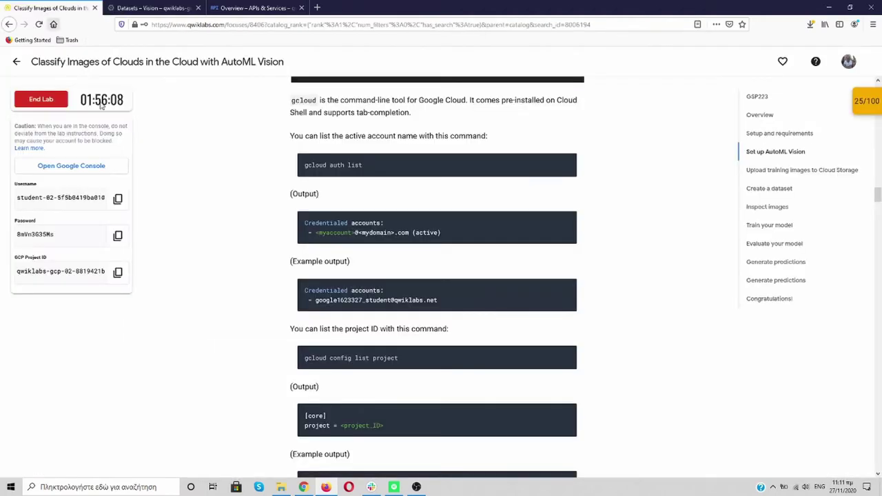
{"action": "left_click", "coordinate": [567, 356]}
{"action": "left_click", "coordinate": [152, 8]}
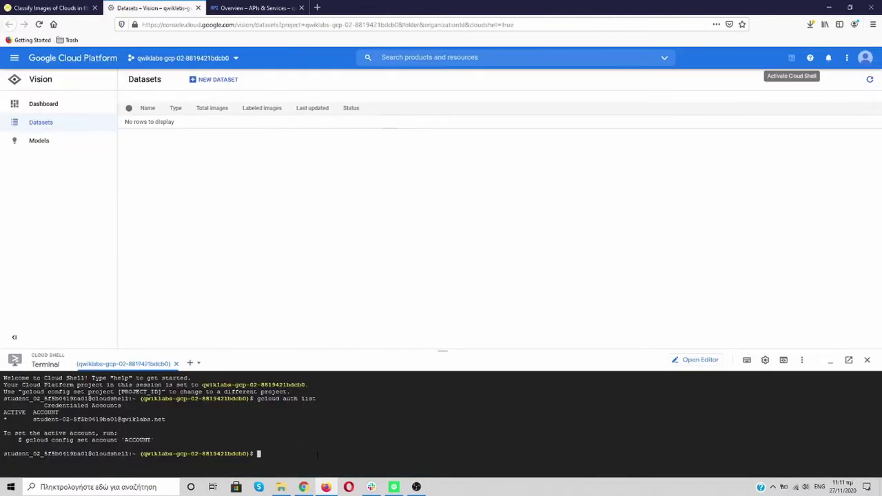
{"action": "key", "text": "ctrl+v"}
{"action": "key", "text": "Return"}
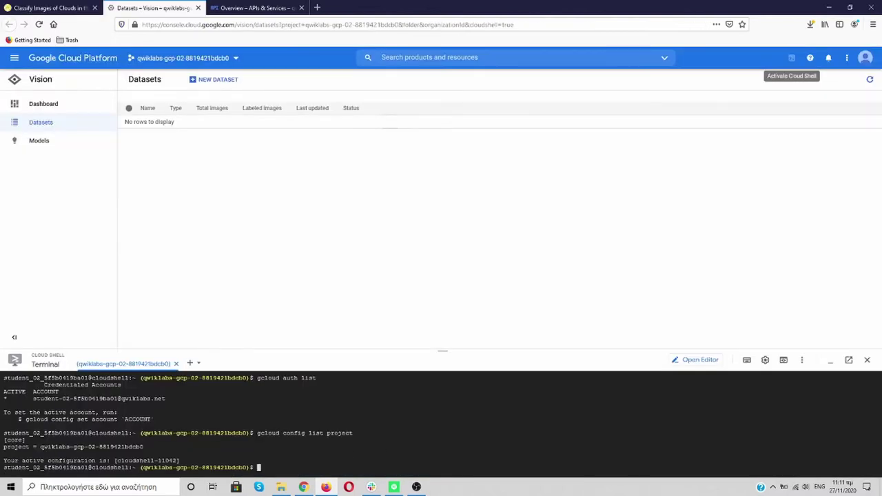
Read the lab's environment variable instructions, copy "export PROJECT_ID=$DEVSHELL_PROJECT_ID" and run it in Cloud Shell.
{"action": "left_click", "coordinate": [51, 8]}
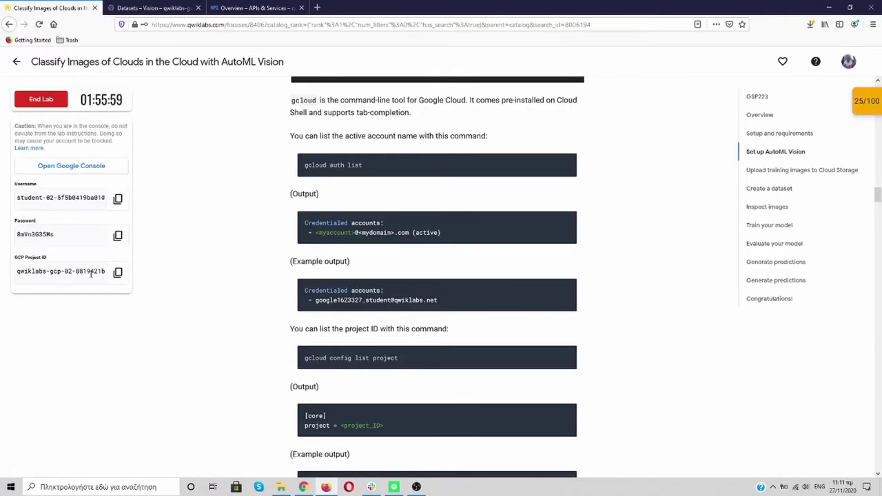
{"action": "scroll", "coordinate": [221, 304], "scroll_direction": "down", "scroll_amount": 5}
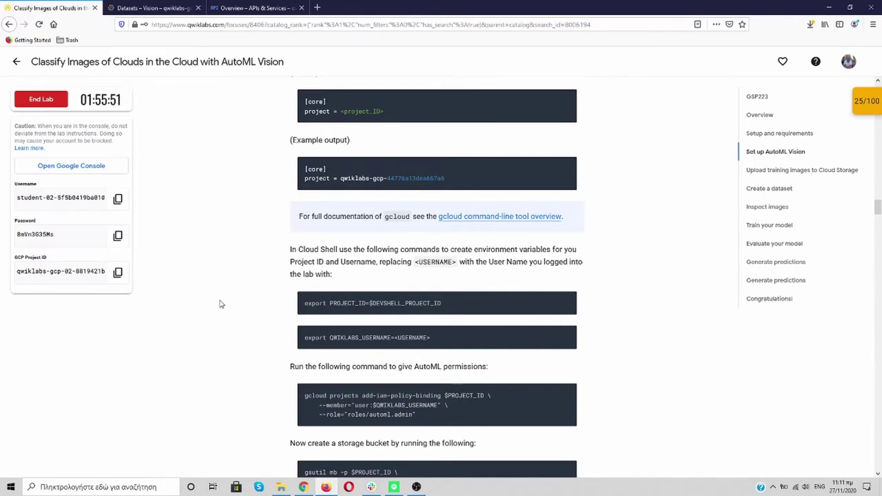
{"action": "scroll", "coordinate": [221, 304], "scroll_direction": "down", "scroll_amount": 1}
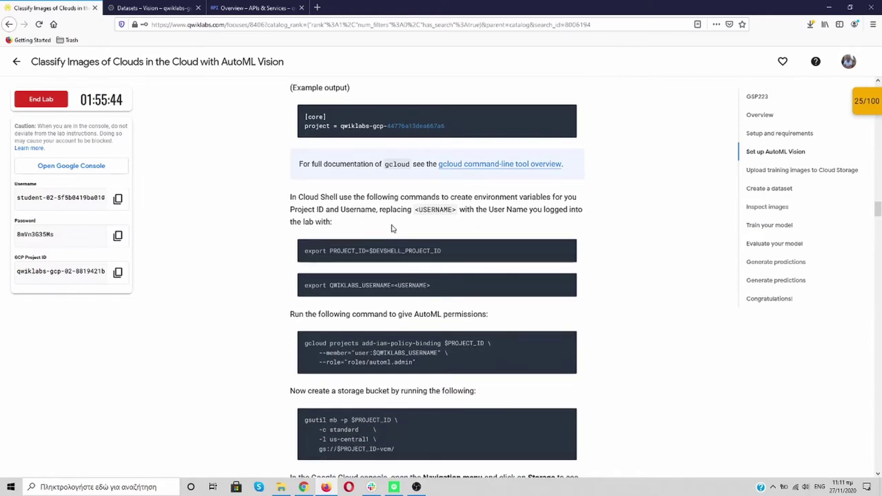
{"action": "scroll", "coordinate": [391, 228], "scroll_direction": "up", "scroll_amount": 4}
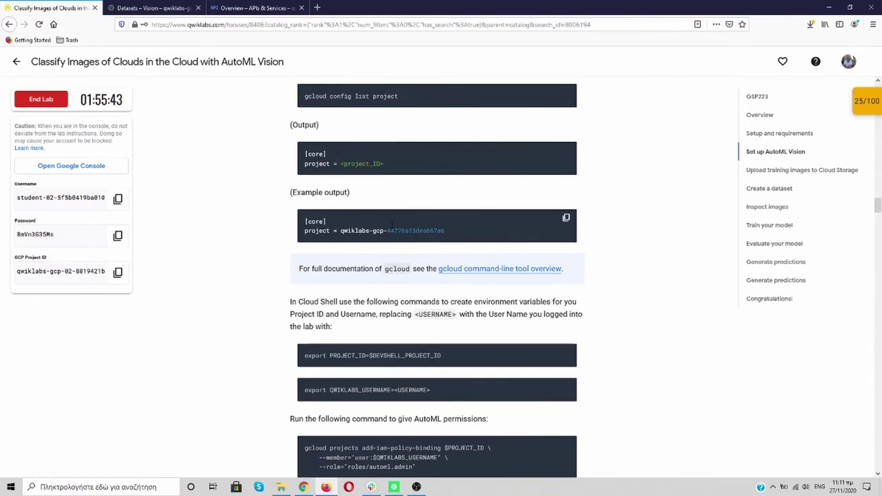
{"action": "scroll", "coordinate": [392, 228], "scroll_direction": "down", "scroll_amount": 4}
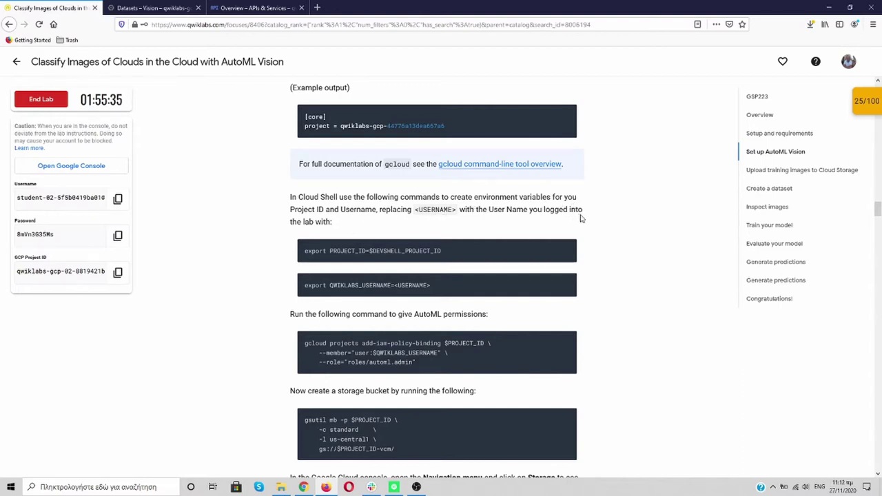
{"action": "mouse_move", "coordinate": [566, 250]}
{"action": "left_click", "coordinate": [566, 248]}
{"action": "left_click", "coordinate": [152, 8]}
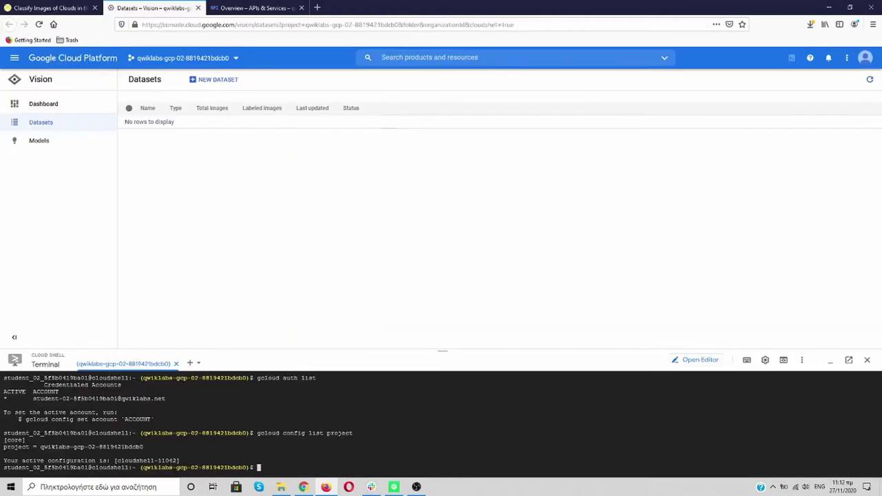
{"action": "key", "text": "ctrl+v"}
{"action": "key", "text": "Return"}
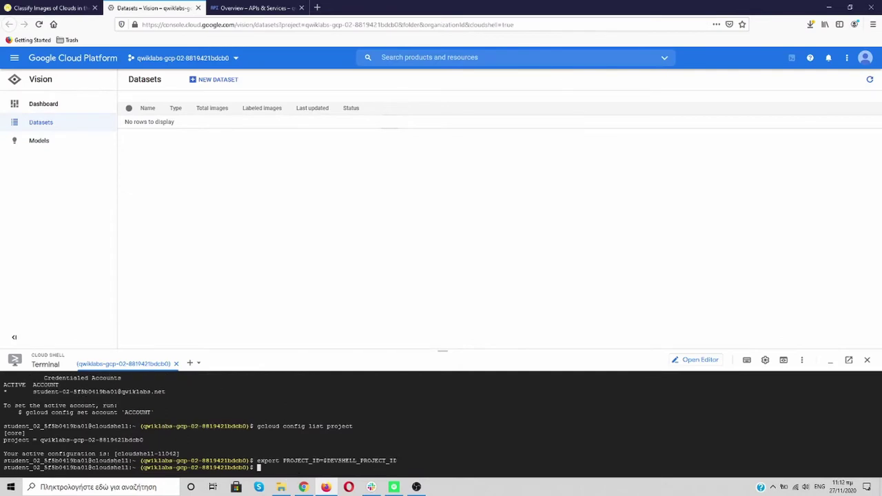
Copy "export QWIKLABS_USERNAME=" from the lab instructions and run it in Cloud Shell with the lab's username appended.
{"action": "left_click", "coordinate": [48, 8]}
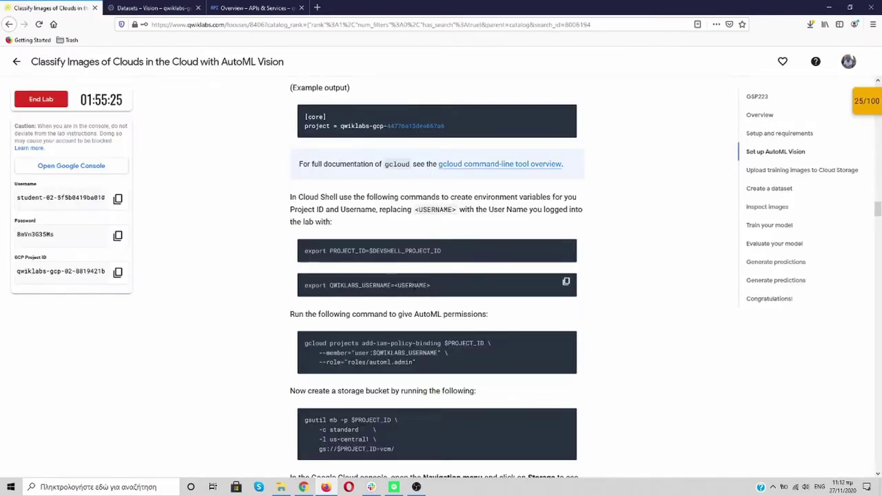
{"action": "left_click_drag", "start_coordinate": [394, 287], "coordinate": [309, 284]}
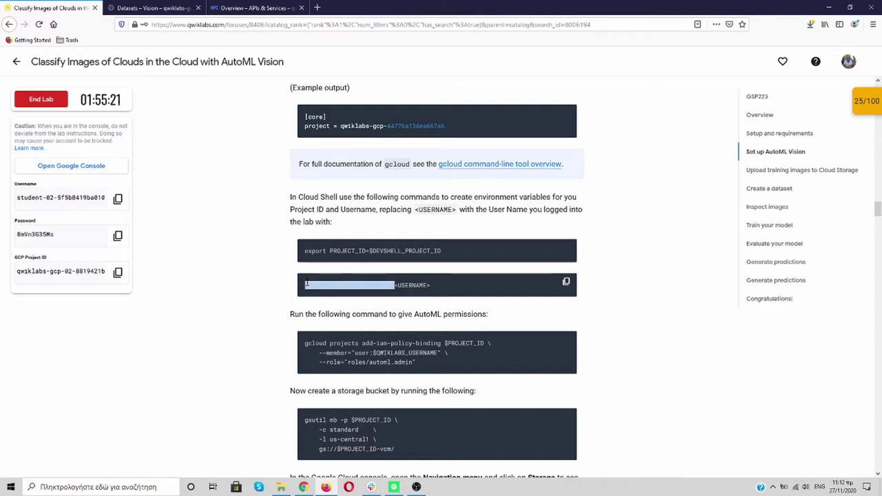
{"action": "left_click", "coordinate": [151, 8]}
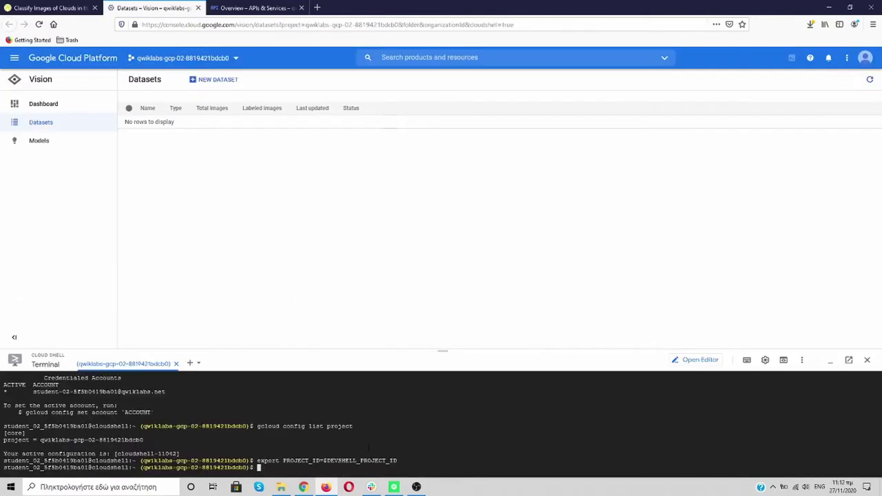
{"action": "key", "text": "ctrl+v"}
{"action": "left_click", "coordinate": [62, 9]}
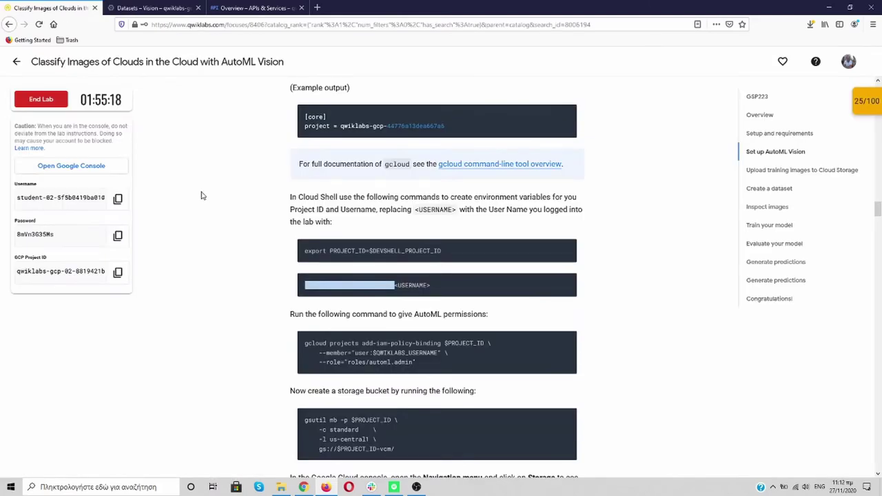
{"action": "left_click", "coordinate": [118, 201]}
{"action": "left_click", "coordinate": [141, 9]}
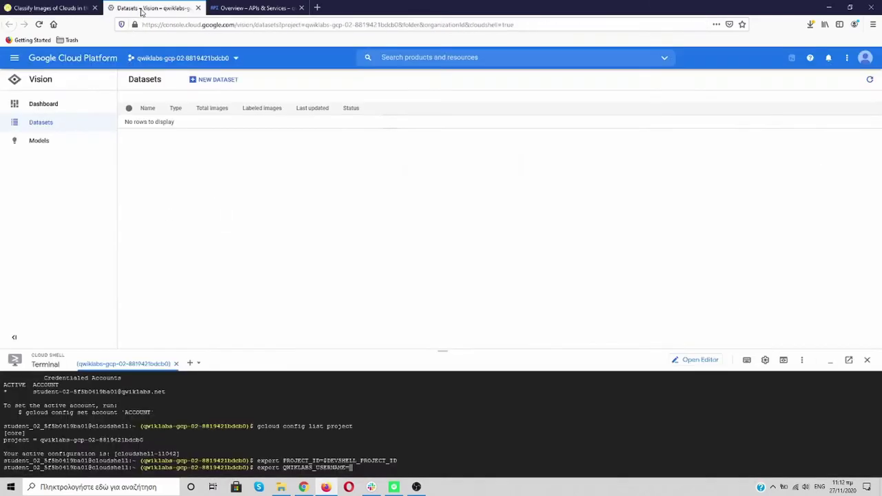
{"action": "key", "text": "ctrl+v"}
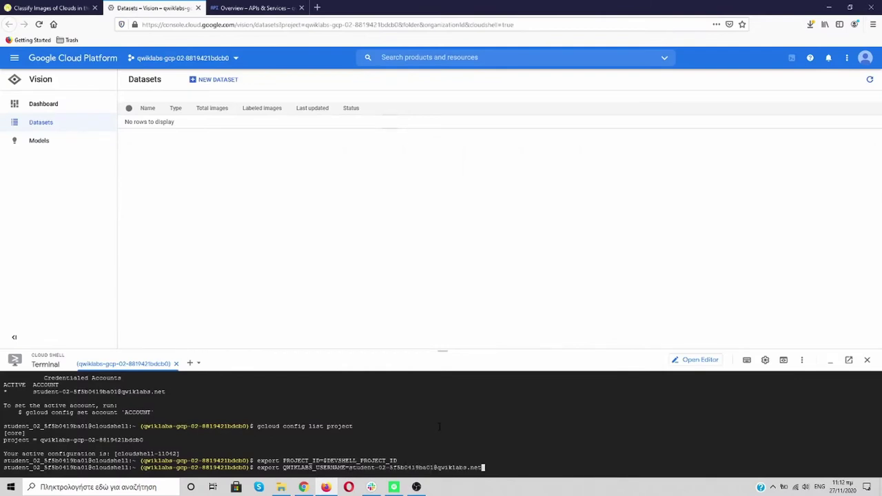
{"action": "key", "text": "Return"}
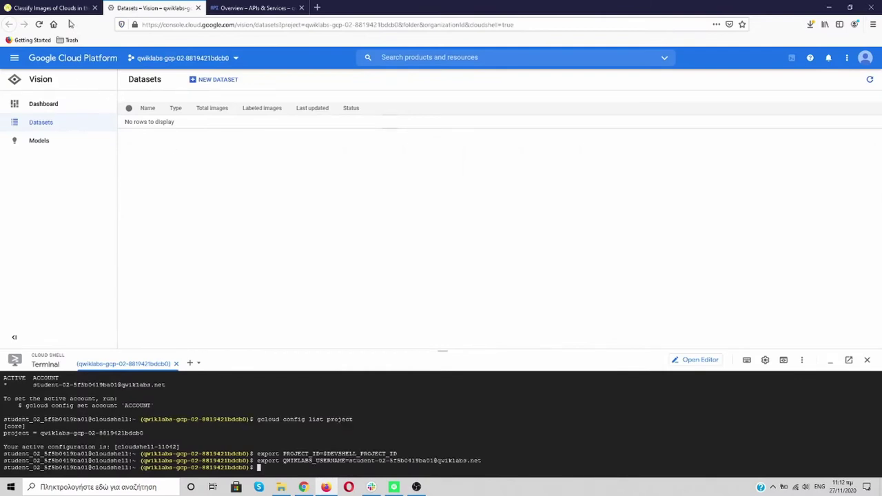
Copy the lab's "gcloud projects add-iam-policy-binding $PROJECT_ID" command and run it in Cloud Shell to grant the lab user roles/automl.admin.
{"action": "left_click", "coordinate": [52, 7]}
{"action": "scroll", "coordinate": [264, 275], "scroll_direction": "down", "scroll_amount": 4}
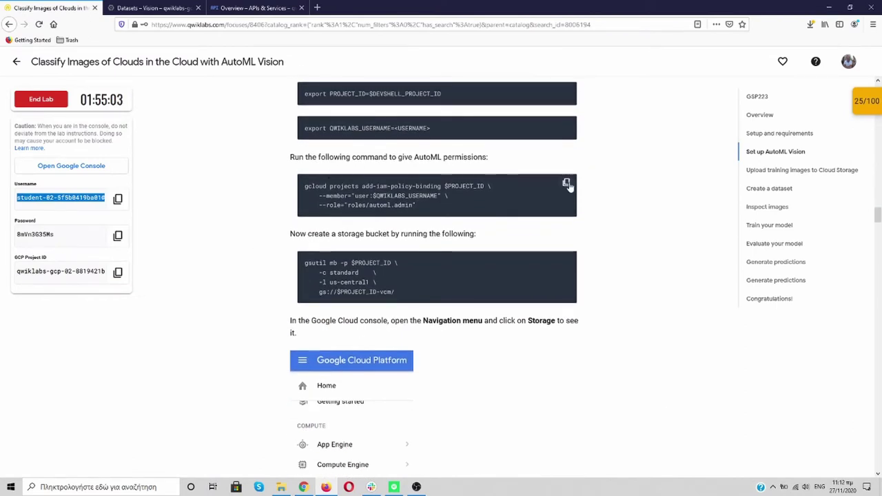
{"action": "left_click", "coordinate": [567, 182]}
{"action": "left_click", "coordinate": [154, 8]}
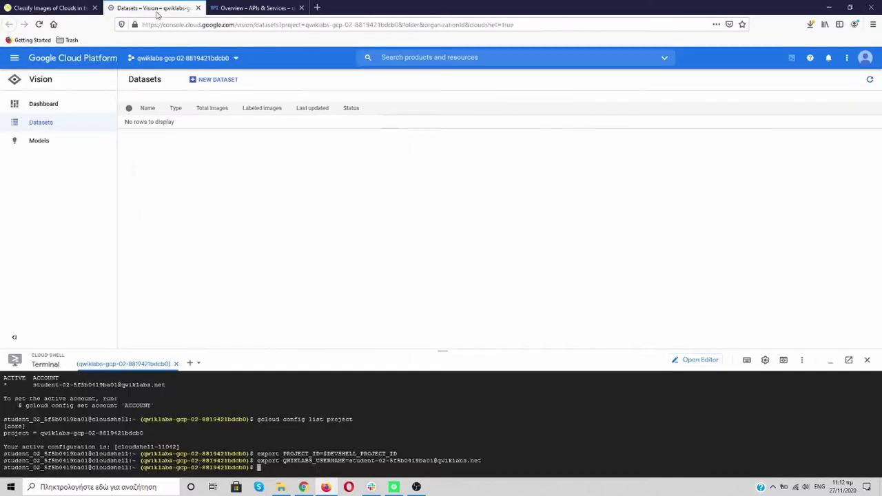
{"action": "key", "text": "ctrl+v"}
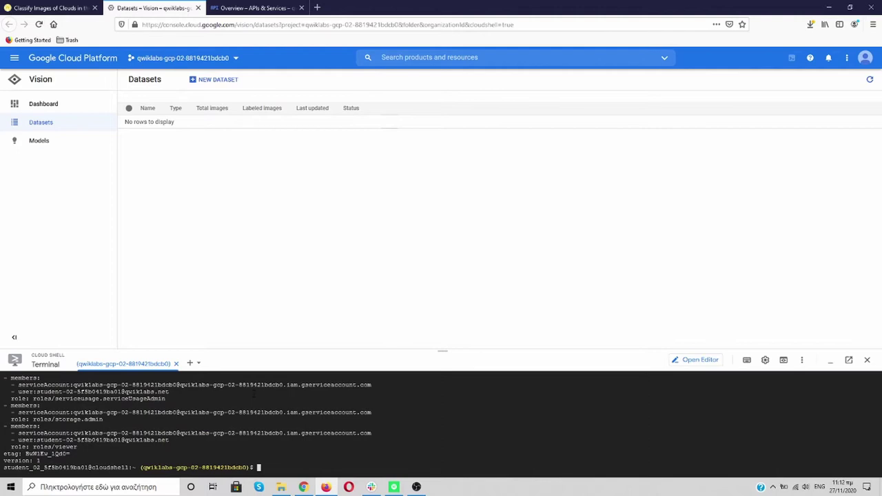
Enlarge the Cloud Shell terminal and review the IAM policy output from the permissions command.
{"action": "scroll", "coordinate": [253, 394], "scroll_direction": "up", "scroll_amount": 1}
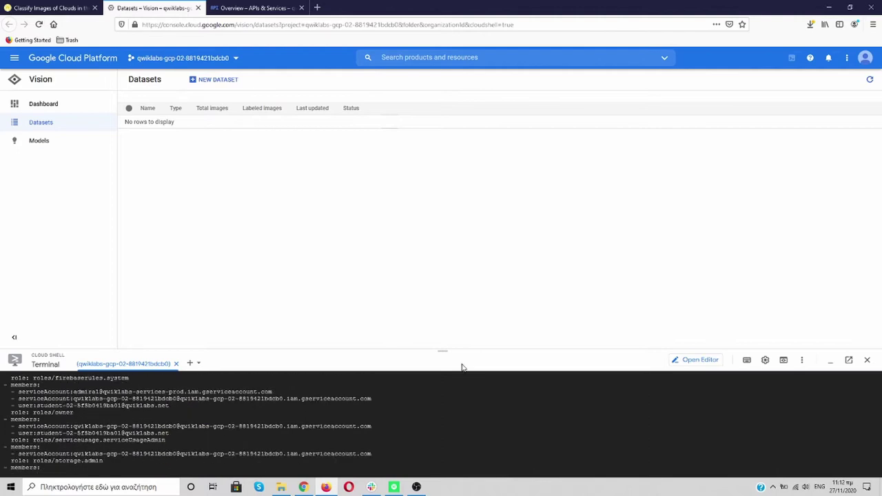
{"action": "left_click_drag", "start_coordinate": [444, 351], "coordinate": [442, 267]}
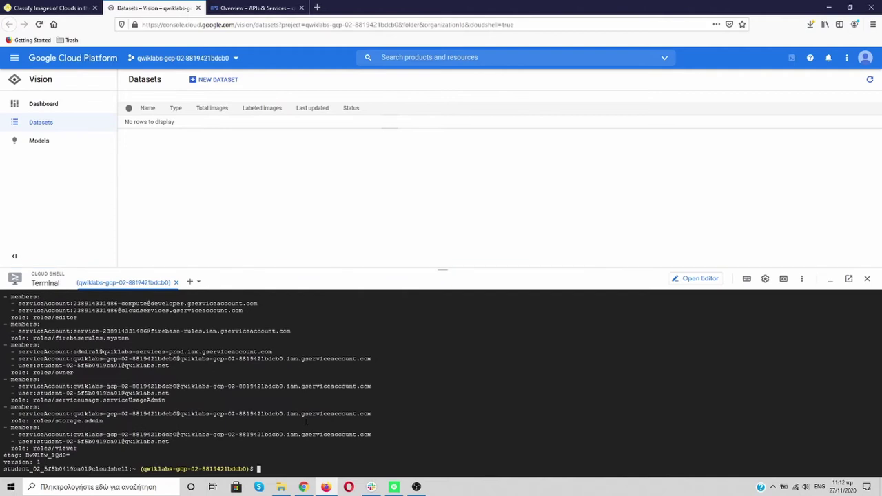
{"action": "scroll", "coordinate": [306, 422], "scroll_direction": "up", "scroll_amount": 10}
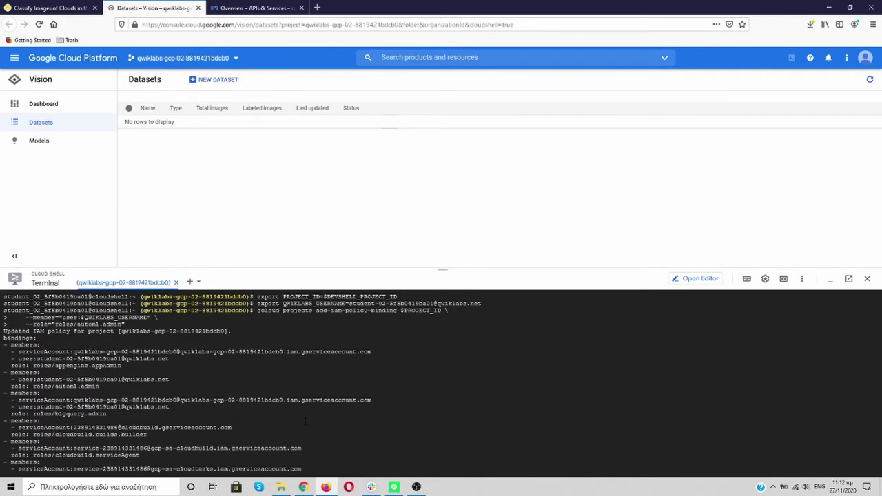
{"action": "scroll", "coordinate": [305, 422], "scroll_direction": "down", "scroll_amount": 10}
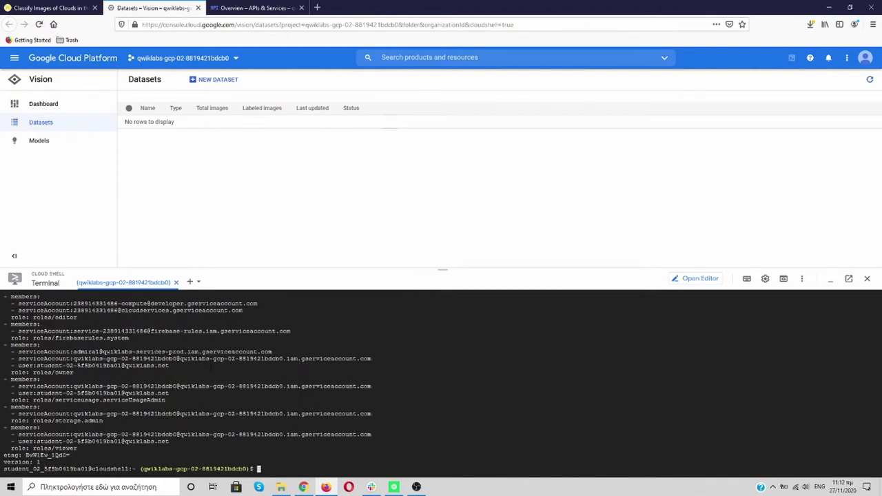
Run the lab's "gsutil mb -p $PROJECT_ID" command in Cloud Shell to create the standard us-central1 bucket gs://$PROJECT_ID-vcm/.
{"action": "left_click", "coordinate": [78, 7]}
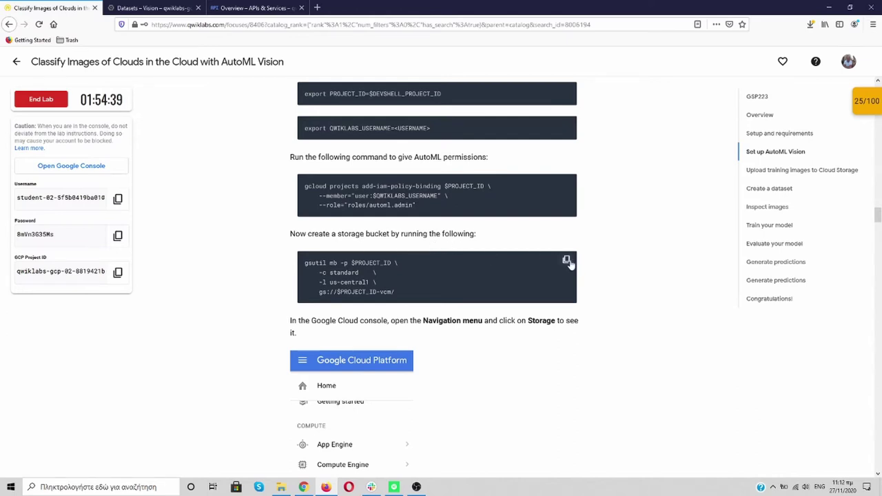
{"action": "left_click", "coordinate": [567, 262]}
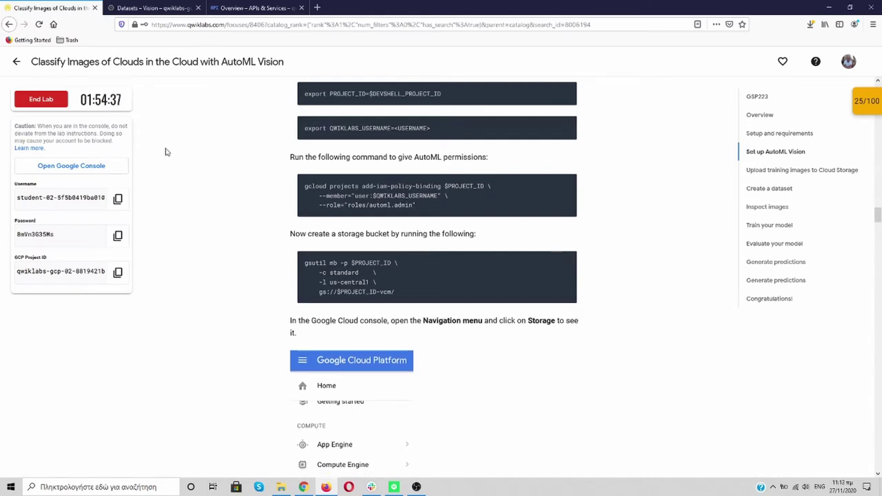
{"action": "left_click", "coordinate": [151, 8]}
{"action": "key", "text": "ctrl+v"}
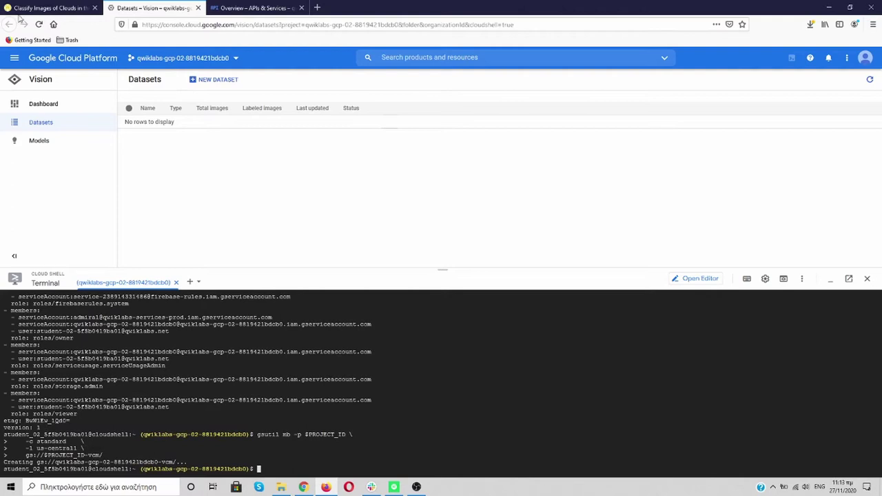
Read the lab's Storage instructions and check the progress of the "Create a Cloud Storage Bucket" objective.
{"action": "left_click", "coordinate": [52, 8]}
{"action": "scroll", "coordinate": [205, 254], "scroll_direction": "down", "scroll_amount": 5}
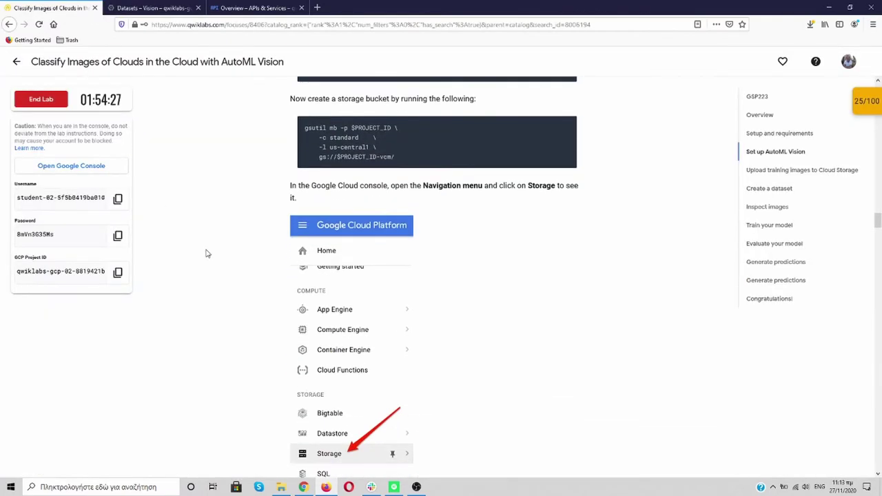
{"action": "scroll", "coordinate": [207, 252], "scroll_direction": "down", "scroll_amount": 1}
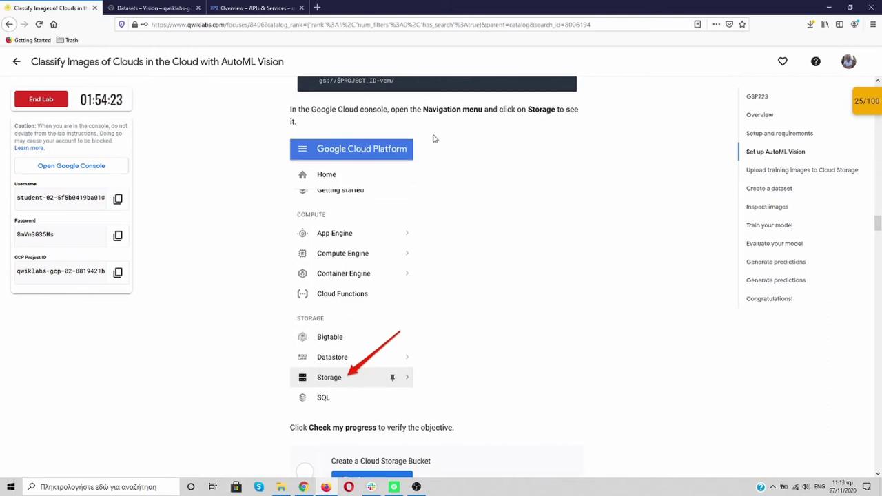
{"action": "scroll", "coordinate": [568, 187], "scroll_direction": "down", "scroll_amount": 3}
{"action": "scroll", "coordinate": [269, 170], "scroll_direction": "down", "scroll_amount": 2}
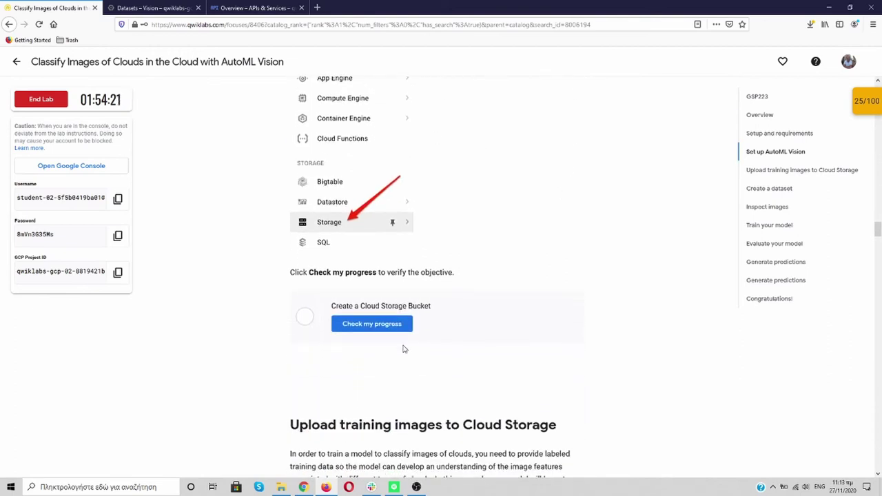
{"action": "left_click", "coordinate": [383, 326]}
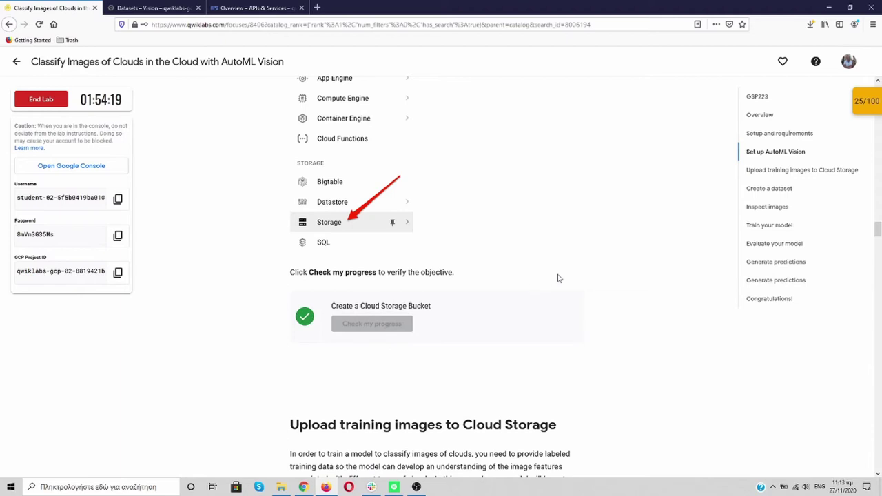
Show the lab's checkpoint scores, recheck "Create a Cloud Storage Bucket" there and collapse the list.
{"action": "left_click", "coordinate": [871, 100]}
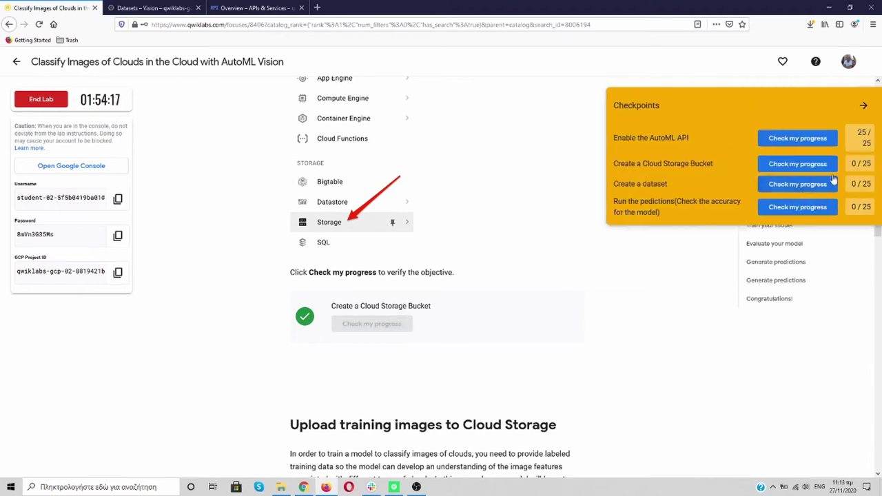
{"action": "left_click", "coordinate": [805, 169]}
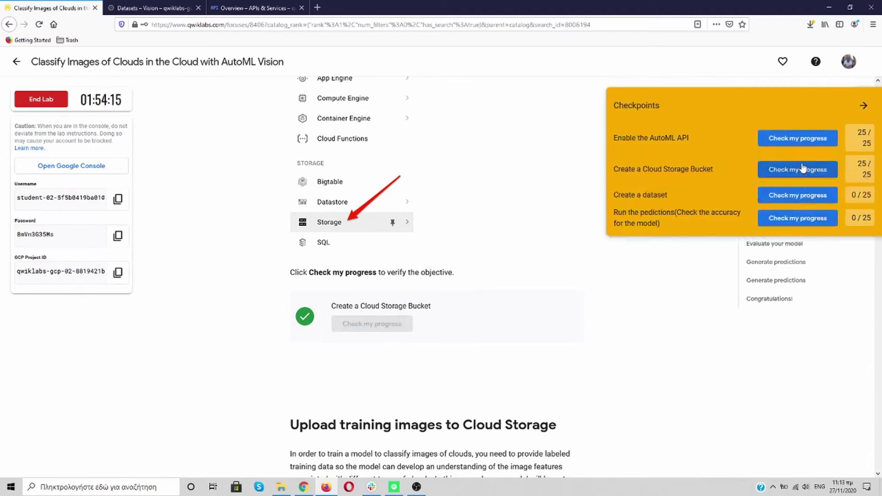
{"action": "left_click", "coordinate": [472, 220]}
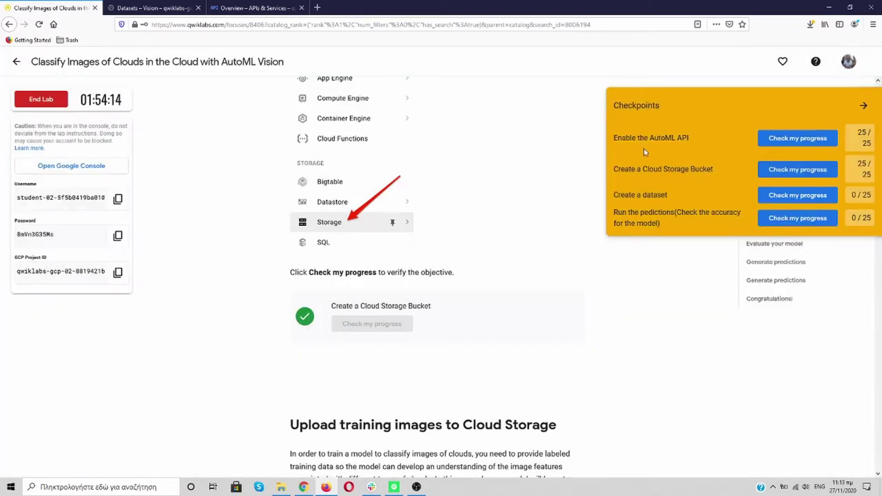
{"action": "left_click", "coordinate": [864, 108]}
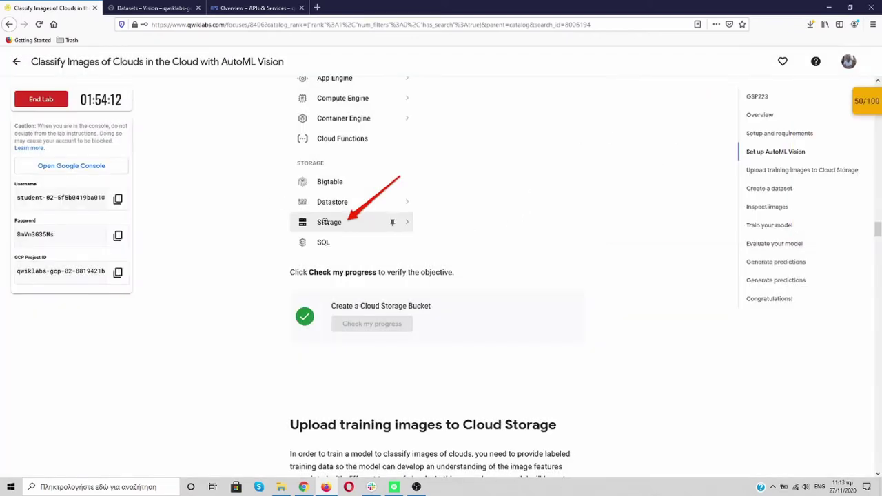
Return to the Google Cloud console and locate the Storage service among the listed products without opening it.
{"action": "left_click", "coordinate": [150, 7]}
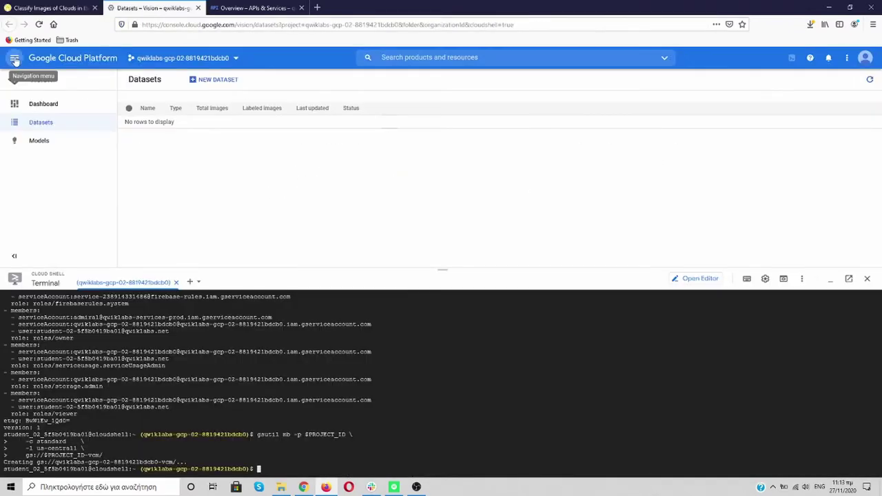
{"action": "left_click", "coordinate": [268, 8]}
{"action": "left_click", "coordinate": [150, 8]}
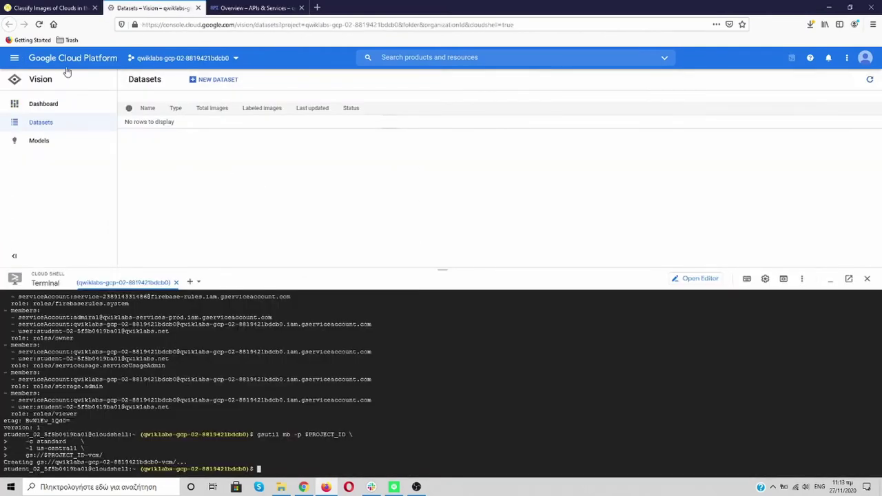
{"action": "left_click", "coordinate": [14, 61]}
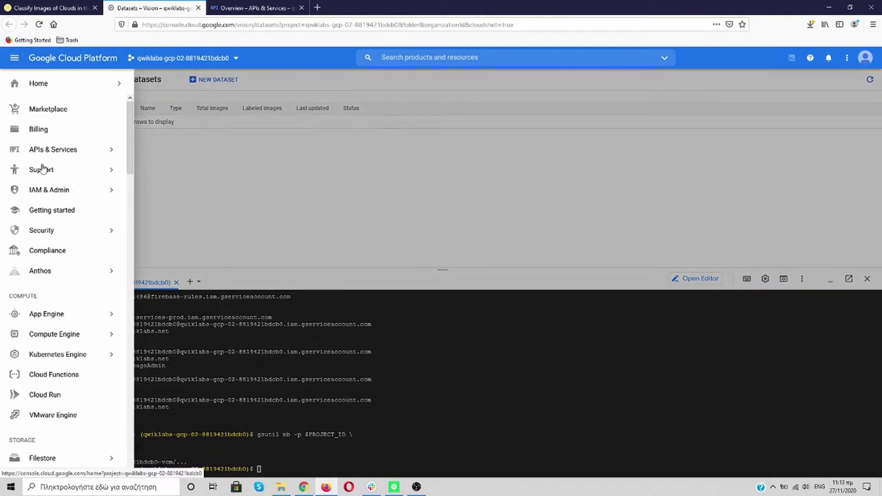
{"action": "scroll", "coordinate": [50, 279], "scroll_direction": "down", "scroll_amount": 1}
{"action": "scroll", "coordinate": [50, 279], "scroll_direction": "down", "scroll_amount": 1}
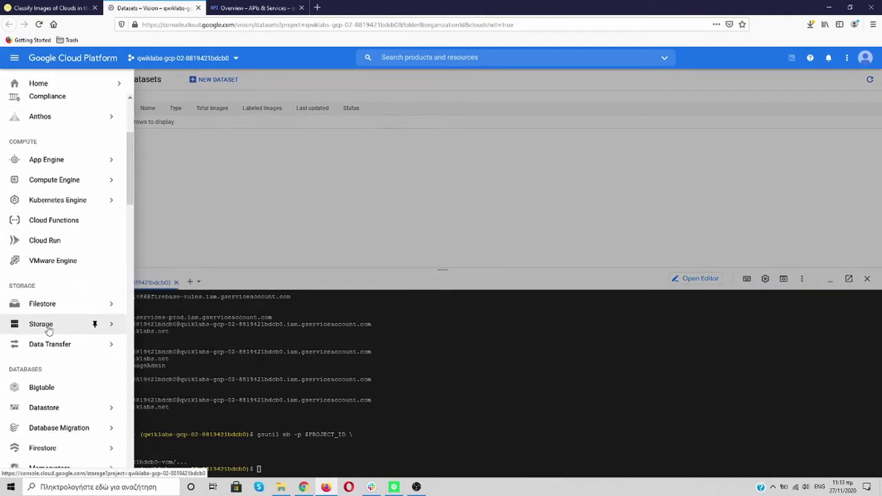
{"action": "scroll", "coordinate": [14, 198], "scroll_direction": "up", "scroll_amount": 2}
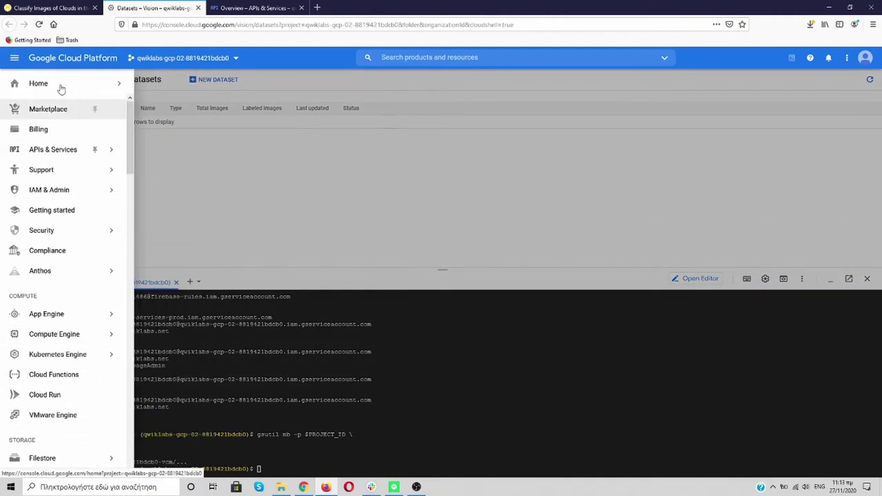
{"action": "left_click", "coordinate": [14, 60]}
Read the lab's section on uploading training images, copy "export BUCKET=$PROJECT_ID-vcm" and run it in Cloud Shell.
{"action": "left_click", "coordinate": [50, 8]}
{"action": "scroll", "coordinate": [208, 240], "scroll_direction": "down", "scroll_amount": 5}
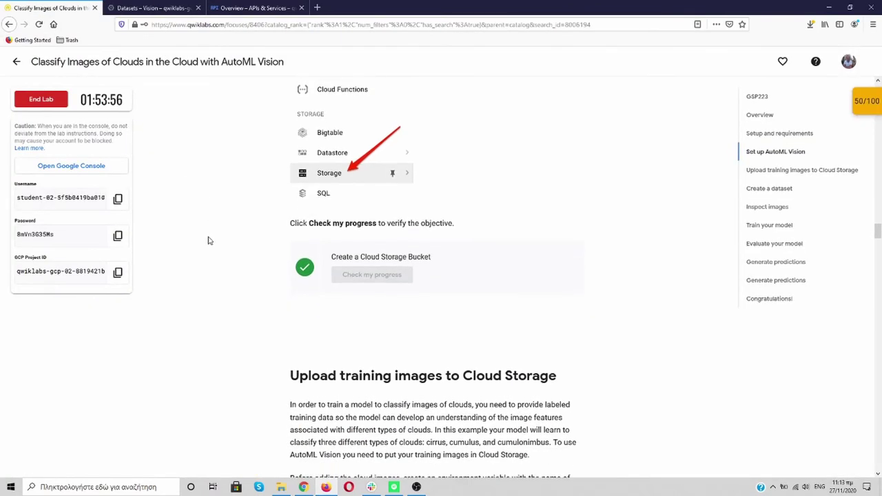
{"action": "scroll", "coordinate": [208, 241], "scroll_direction": "down", "scroll_amount": 1}
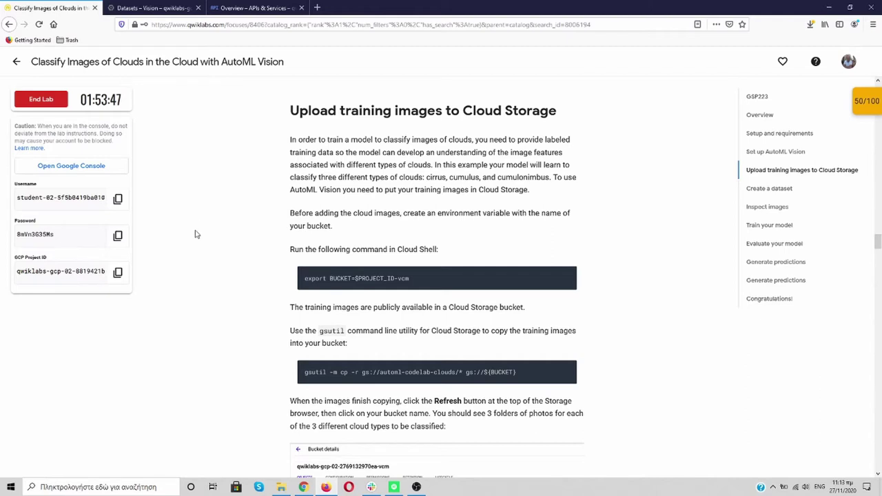
{"action": "scroll", "coordinate": [207, 233], "scroll_direction": "down", "scroll_amount": 1}
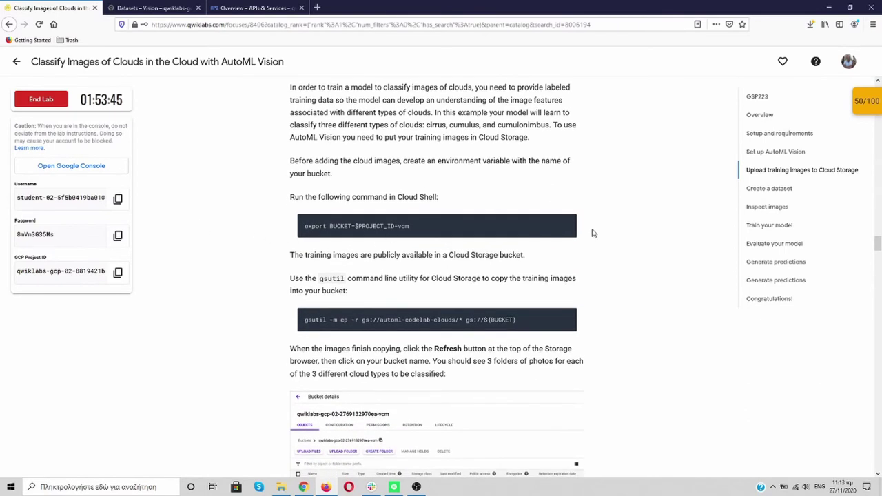
{"action": "left_click", "coordinate": [566, 225]}
{"action": "left_click", "coordinate": [162, 8]}
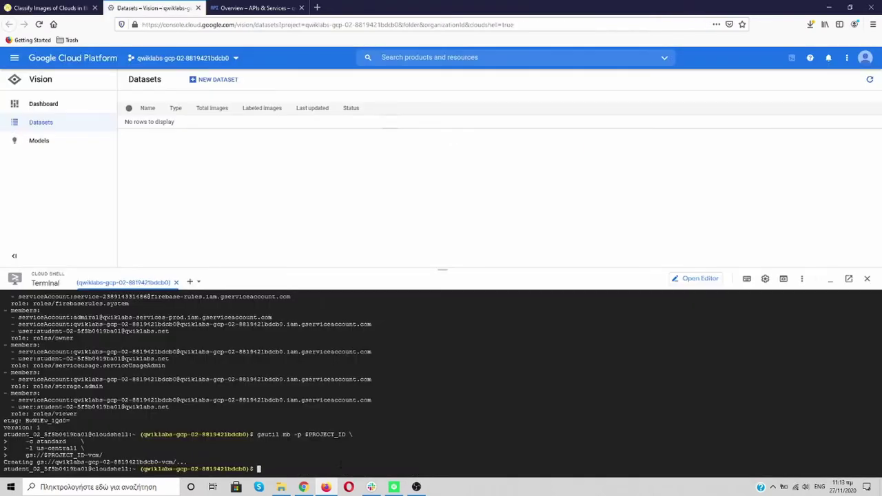
{"action": "key", "text": "ctrl+v"}
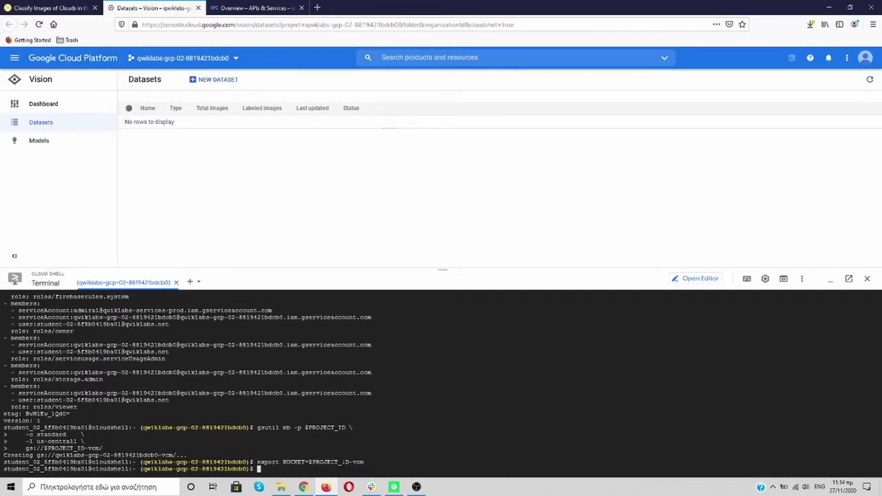
Review the lab's upload instructions, copy "gsutil -m cp -r gs://automl-codelab-clouds/* gs://${BUCKET}" and run it in Cloud Shell.
{"action": "left_click", "coordinate": [47, 8]}
{"action": "scroll", "coordinate": [203, 254], "scroll_direction": "down", "scroll_amount": 2}
{"action": "scroll", "coordinate": [203, 254], "scroll_direction": "down", "scroll_amount": 2}
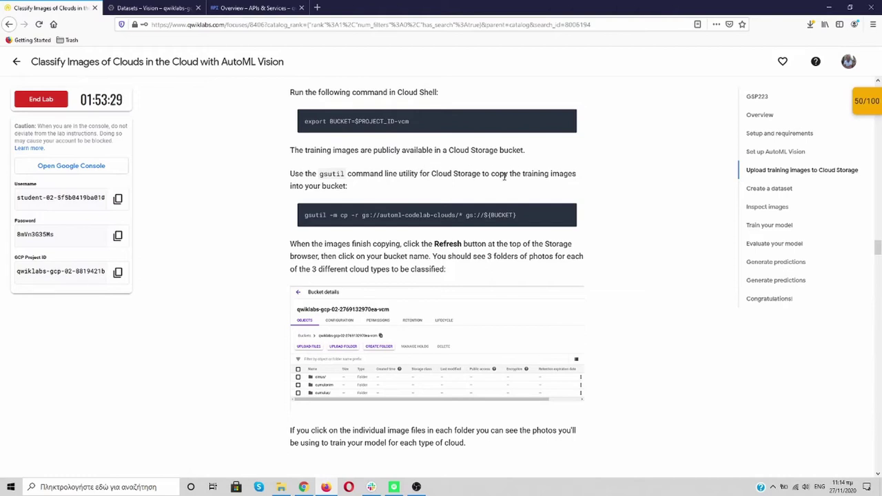
{"action": "scroll", "coordinate": [505, 176], "scroll_direction": "up", "scroll_amount": 10}
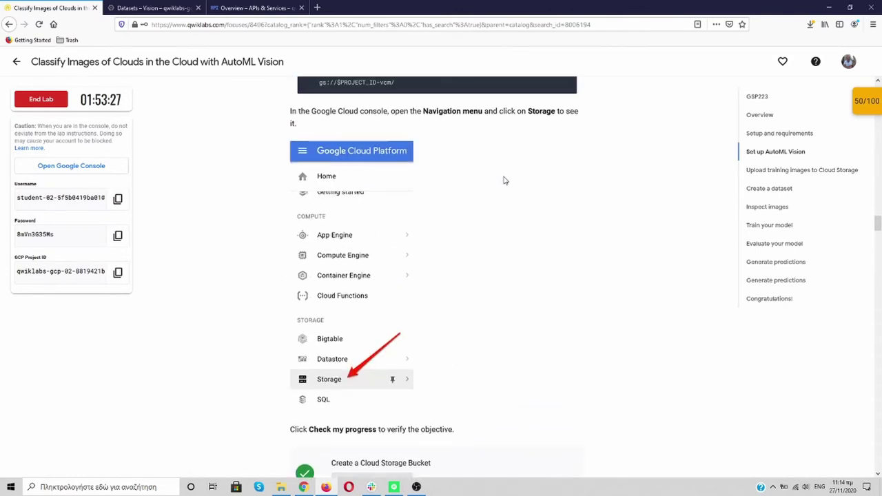
{"action": "scroll", "coordinate": [505, 181], "scroll_direction": "up", "scroll_amount": 2}
{"action": "scroll", "coordinate": [455, 245], "scroll_direction": "down", "scroll_amount": 4}
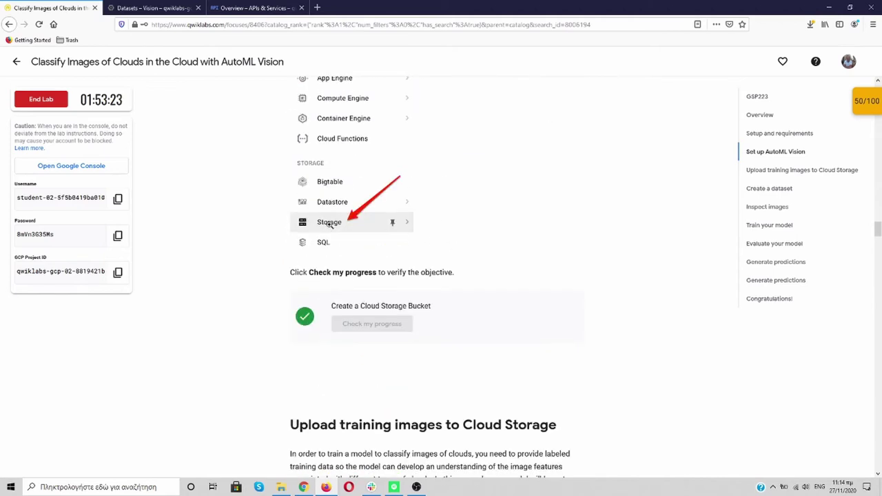
{"action": "scroll", "coordinate": [250, 232], "scroll_direction": "down", "scroll_amount": 6}
{"action": "scroll", "coordinate": [244, 232], "scroll_direction": "down", "scroll_amount": 3}
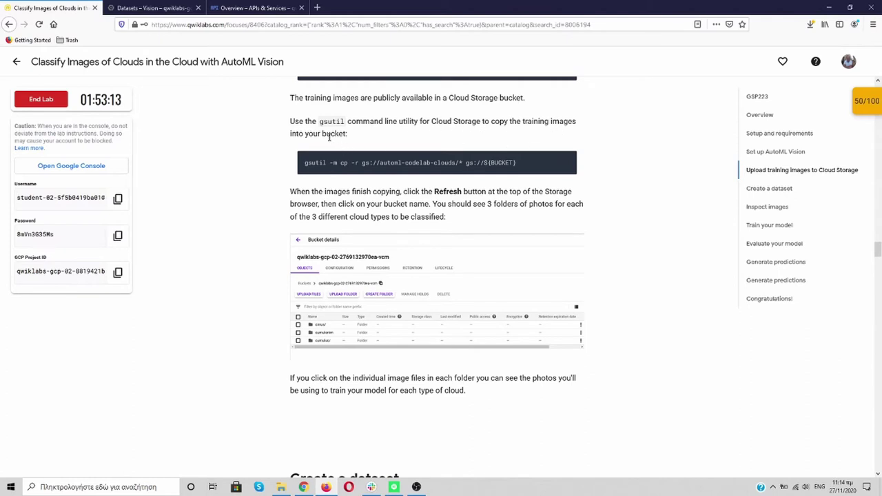
{"action": "mouse_move", "coordinate": [566, 160]}
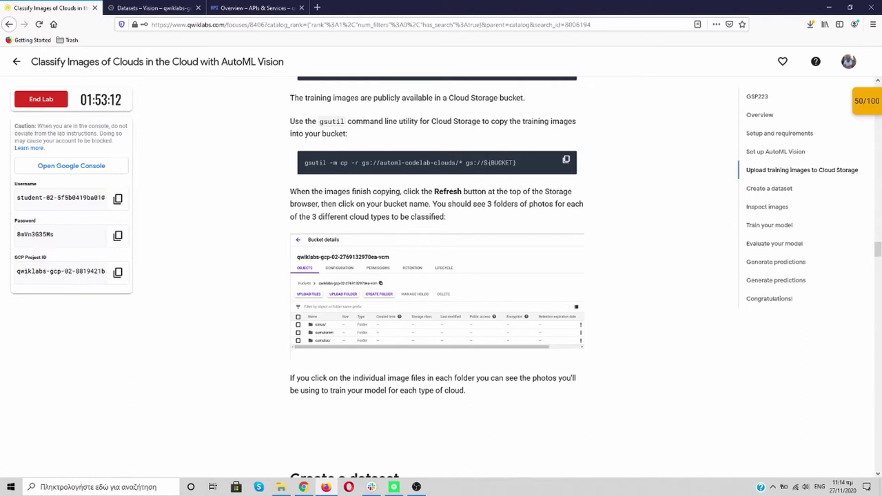
{"action": "left_click", "coordinate": [566, 161]}
{"action": "left_click", "coordinate": [150, 8]}
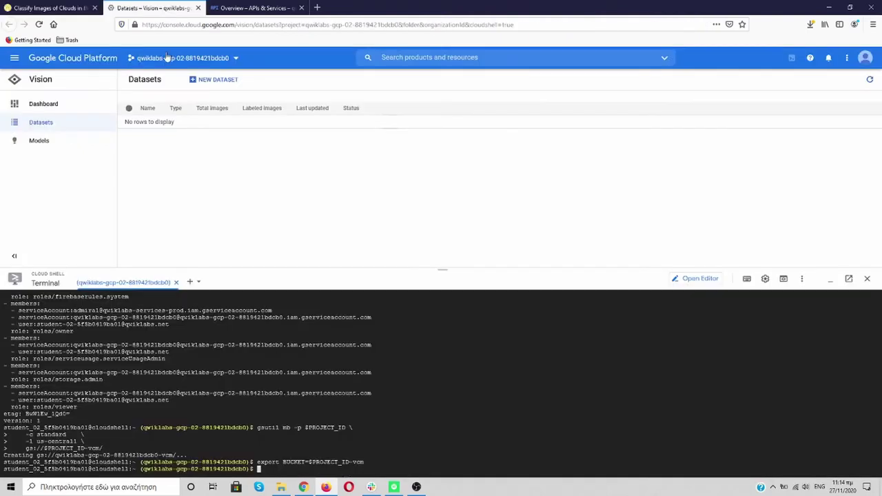
{"action": "key", "text": "ctrl+v"}
{"action": "key", "text": "Return"}
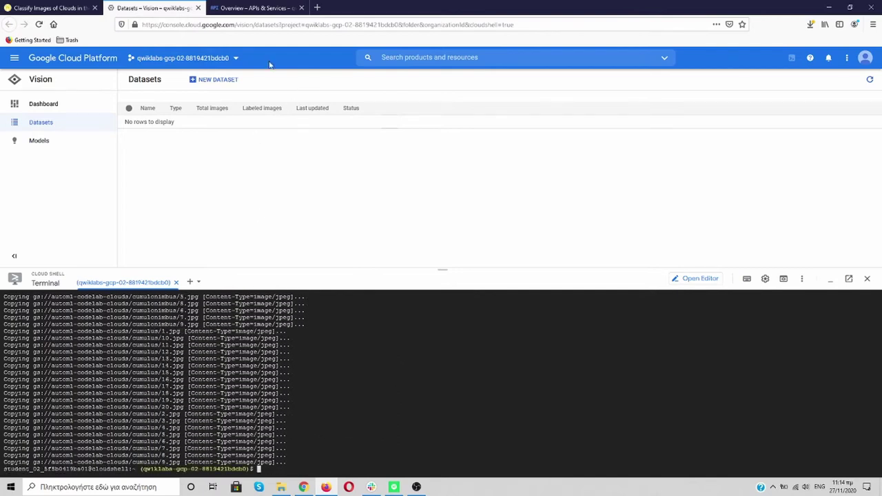
Open the project's "-vcm" bucket in the Cloud Storage browser to inspect its folders, and dismiss the Learn recommendations.
{"action": "left_click", "coordinate": [252, 9]}
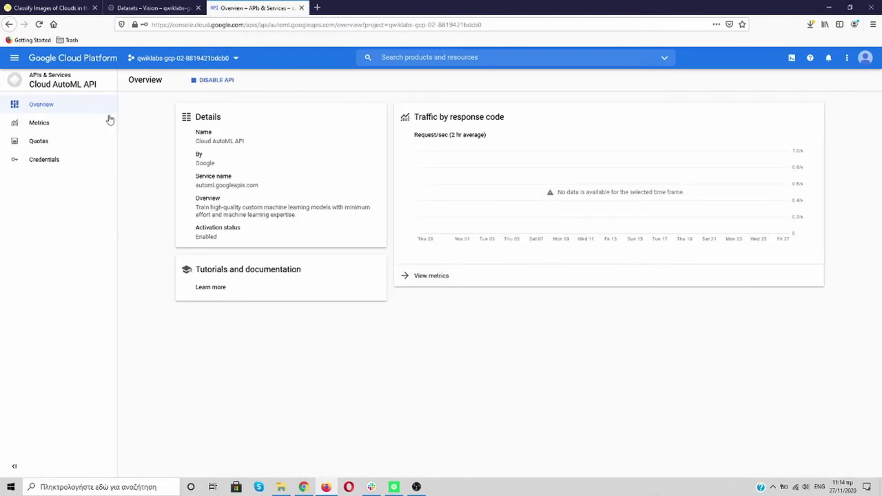
{"action": "left_click", "coordinate": [15, 60]}
{"action": "scroll", "coordinate": [65, 233], "scroll_direction": "down", "scroll_amount": 2}
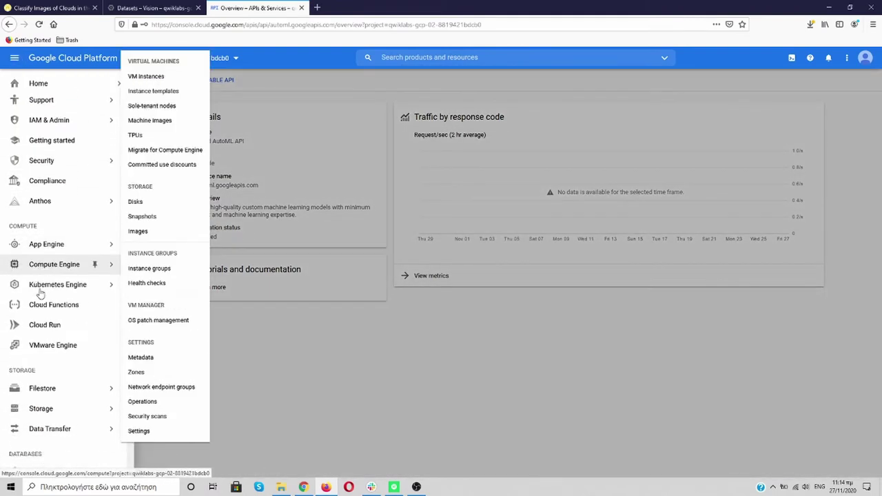
{"action": "scroll", "coordinate": [48, 331], "scroll_direction": "down", "scroll_amount": 1}
{"action": "left_click", "coordinate": [97, 362]}
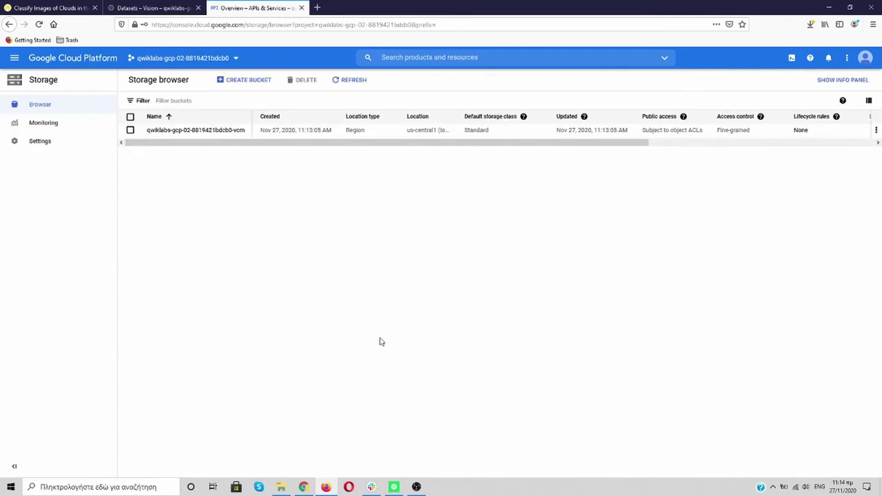
{"action": "left_click", "coordinate": [208, 148]}
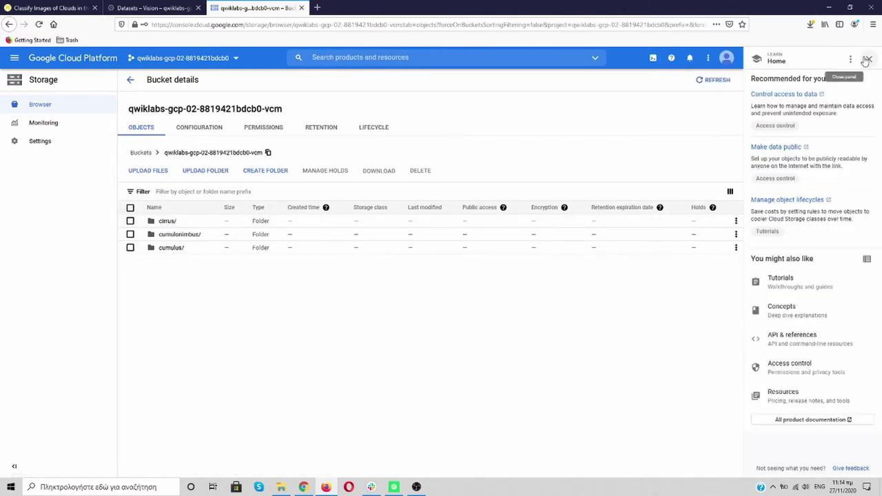
{"action": "left_click", "coordinate": [866, 61]}
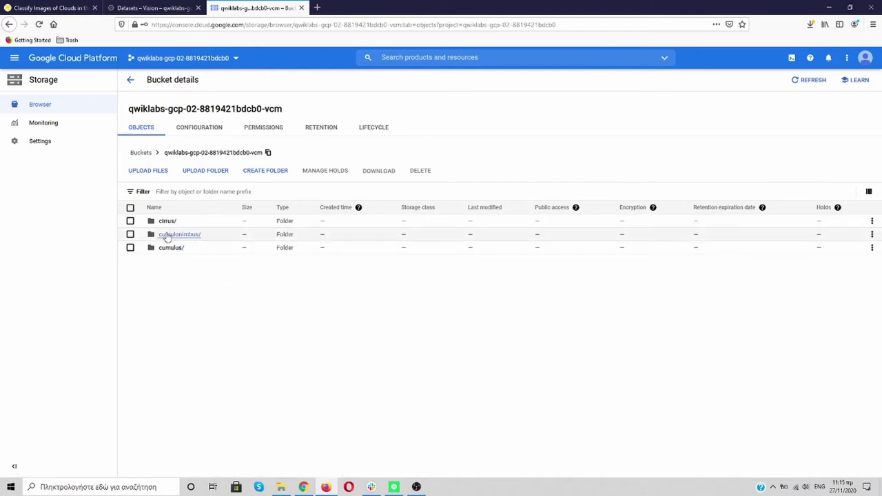
Read the lab's "Create a dataset" section, copy "gsutil cp gs://automl-codelab-metadata/data.csv ." and run it in Cloud Shell.
{"action": "left_click", "coordinate": [156, 9]}
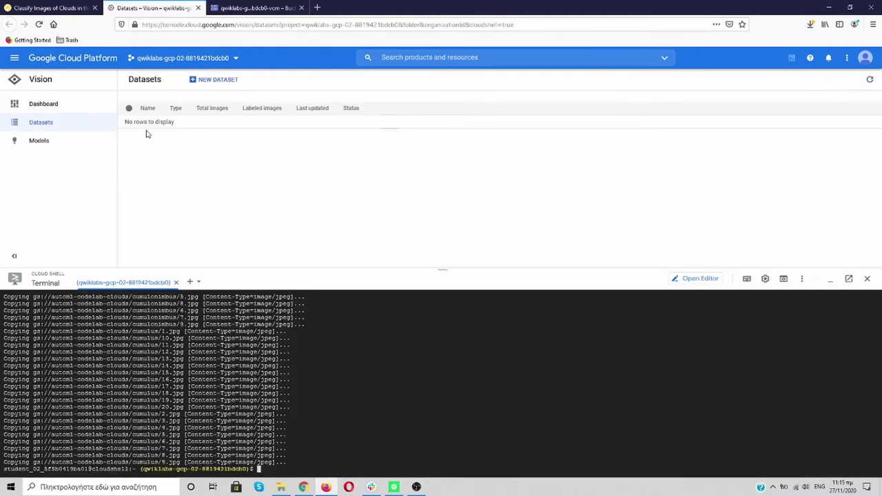
{"action": "left_click", "coordinate": [56, 7]}
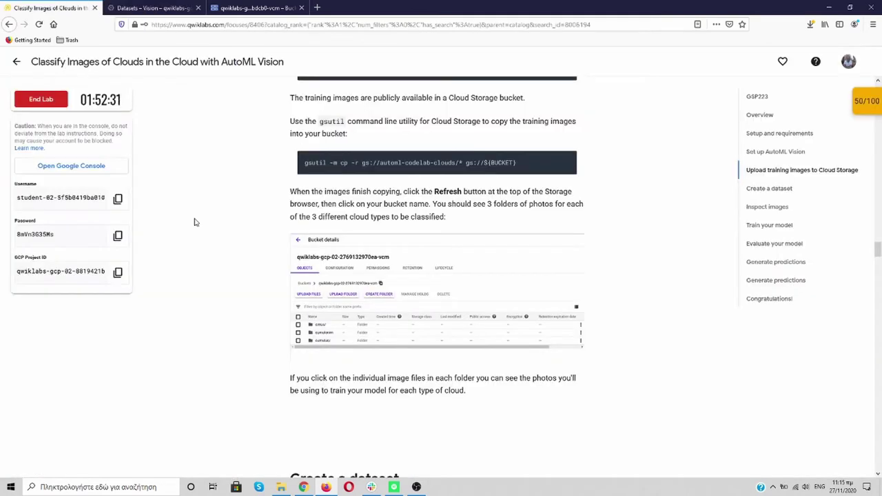
{"action": "scroll", "coordinate": [195, 222], "scroll_direction": "down", "scroll_amount": 1}
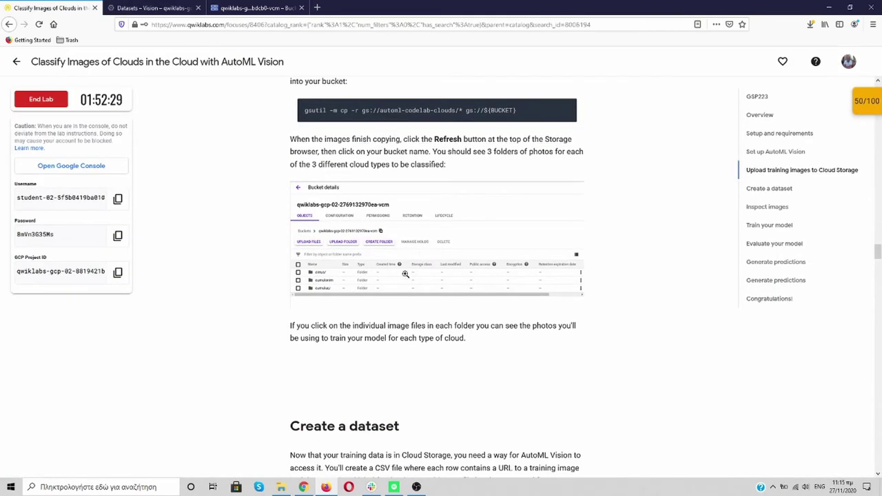
{"action": "scroll", "coordinate": [420, 220], "scroll_direction": "down", "scroll_amount": 2}
{"action": "scroll", "coordinate": [444, 216], "scroll_direction": "down", "scroll_amount": 1}
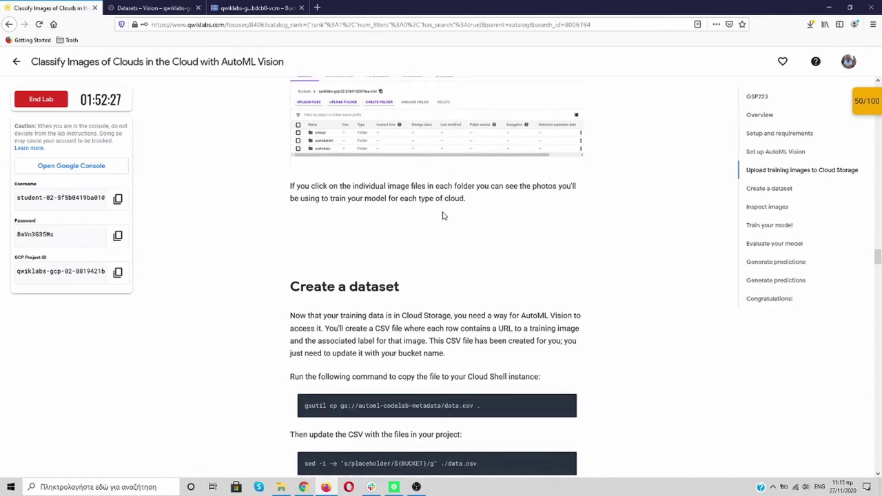
{"action": "scroll", "coordinate": [443, 216], "scroll_direction": "down", "scroll_amount": 2}
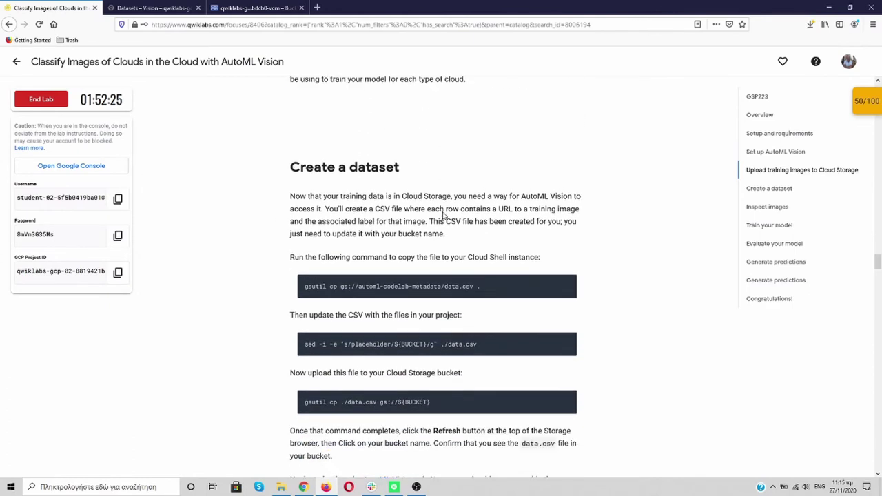
{"action": "scroll", "coordinate": [270, 213], "scroll_direction": "down", "scroll_amount": 1}
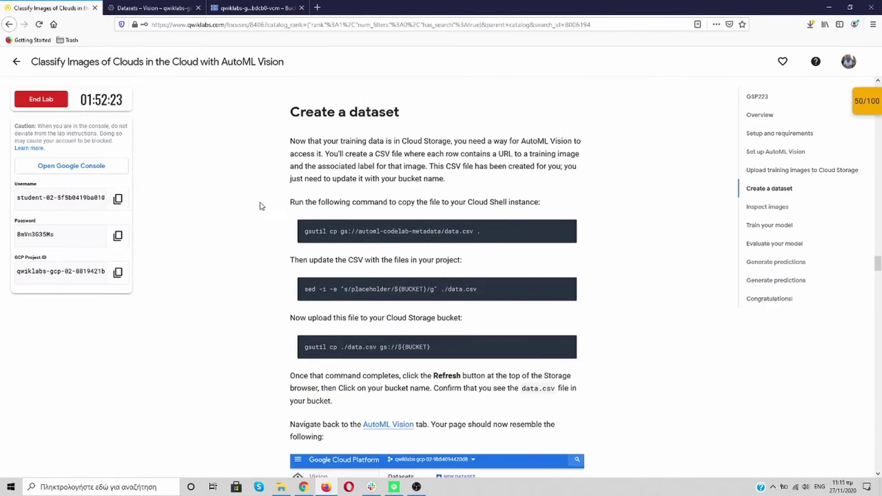
{"action": "mouse_move", "coordinate": [566, 228]}
{"action": "left_click", "coordinate": [153, 8]}
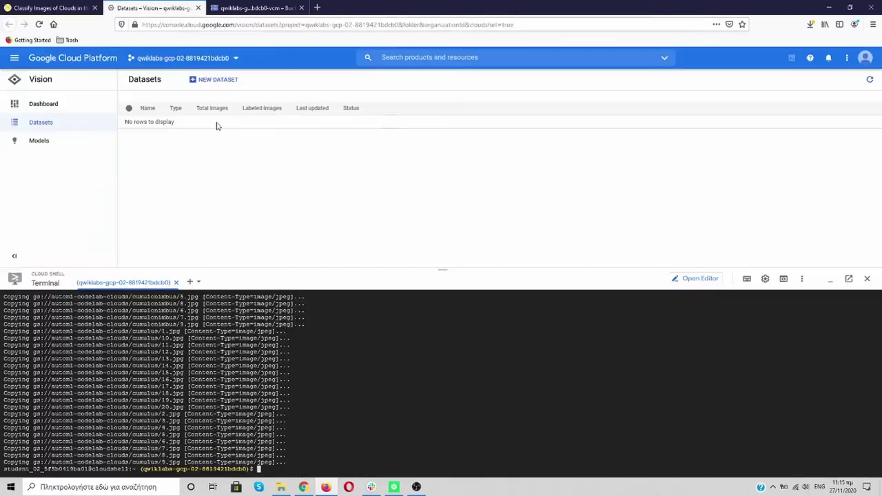
{"action": "key", "text": "ctrl+v"}
{"action": "key", "text": "Return"}
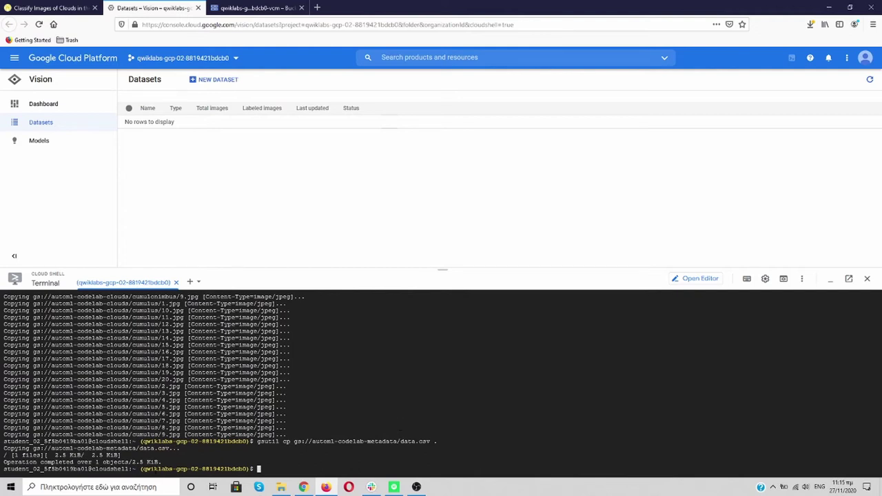
Copy the lab's CSV update command sed -i -e "s/placeholder/${BUCKET}/g" ./data.csv and run it in Cloud Shell.
{"action": "left_click", "coordinate": [52, 7]}
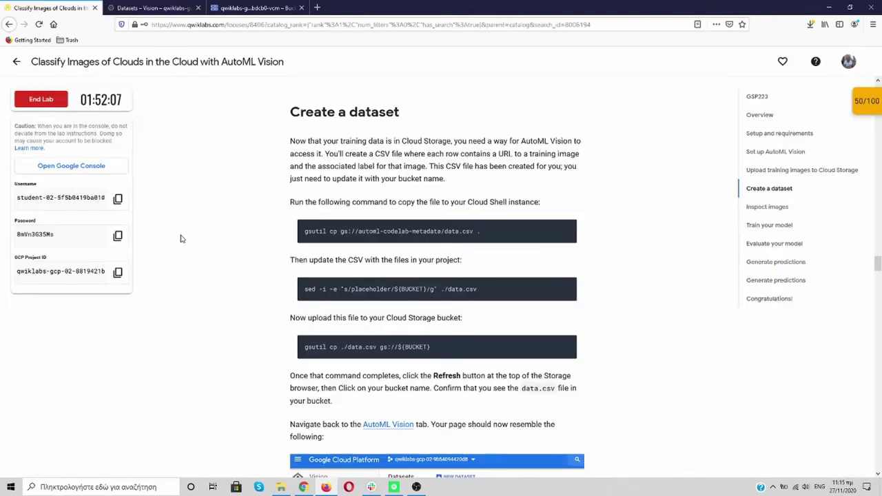
{"action": "scroll", "coordinate": [240, 229], "scroll_direction": "down", "scroll_amount": 3}
{"action": "scroll", "coordinate": [287, 181], "scroll_direction": "up", "scroll_amount": 2}
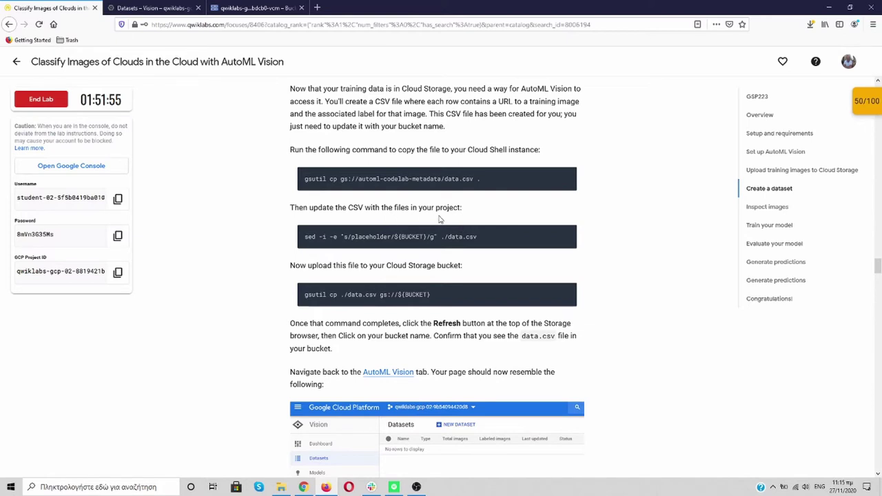
{"action": "left_click", "coordinate": [565, 236]}
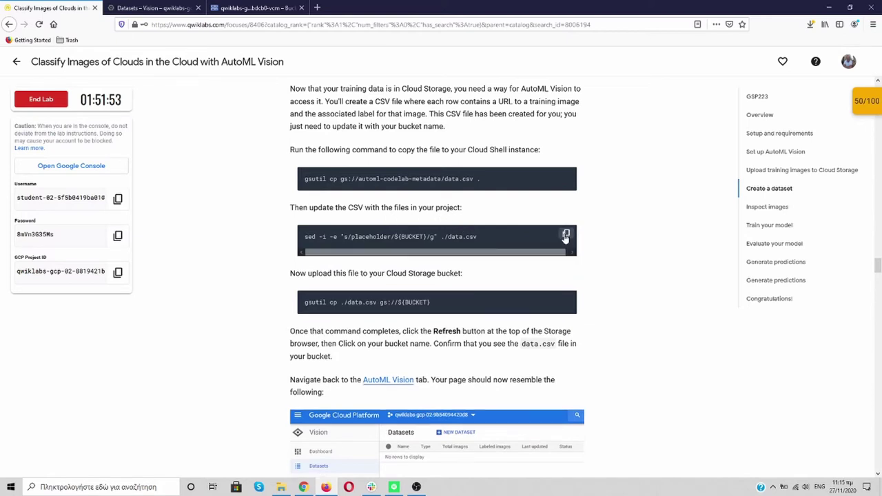
{"action": "left_click", "coordinate": [153, 8]}
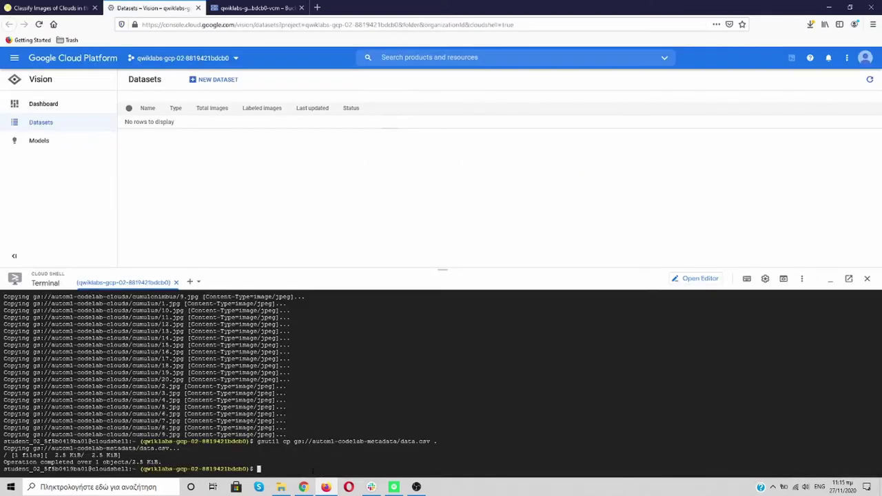
{"action": "key", "text": "ctrl+v"}
{"action": "key", "text": "Return"}
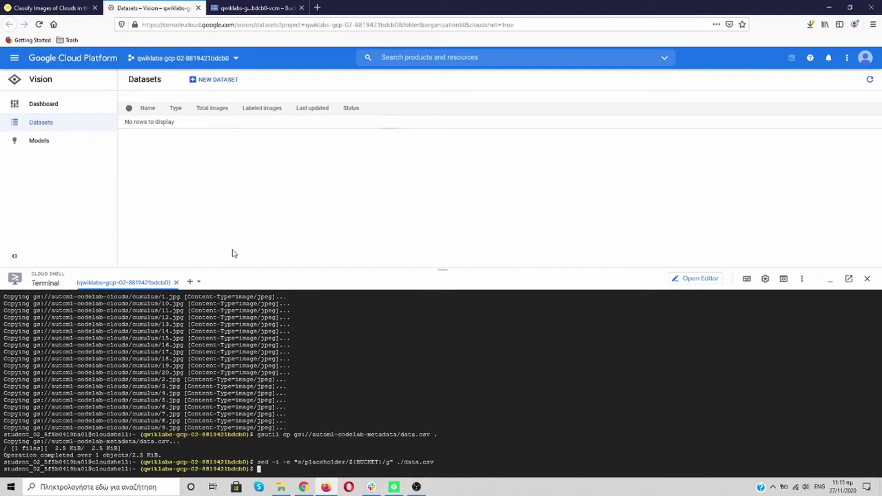
Upload the updated CSV to the bucket by running the lab's "gsutil cp ./data.csv gs://${BUCKET}" command in Cloud Shell.
{"action": "left_click", "coordinate": [62, 8]}
{"action": "scroll", "coordinate": [225, 252], "scroll_direction": "down", "scroll_amount": 3}
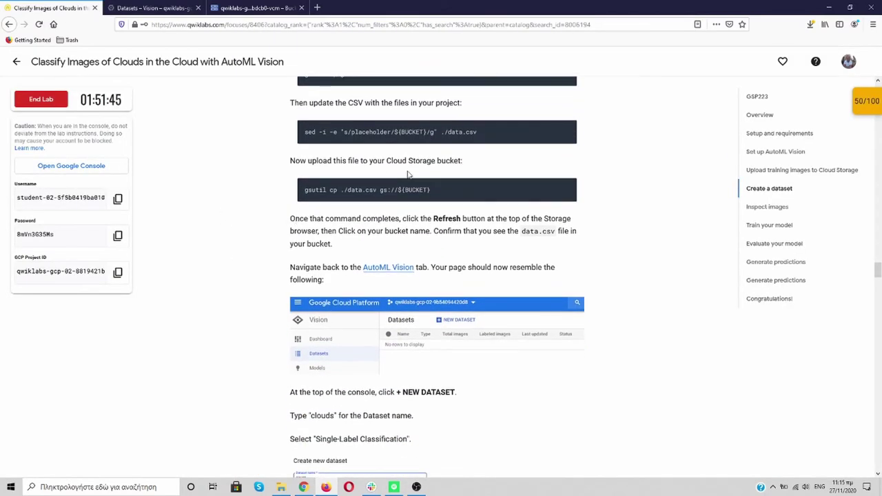
{"action": "mouse_move", "coordinate": [314, 196]}
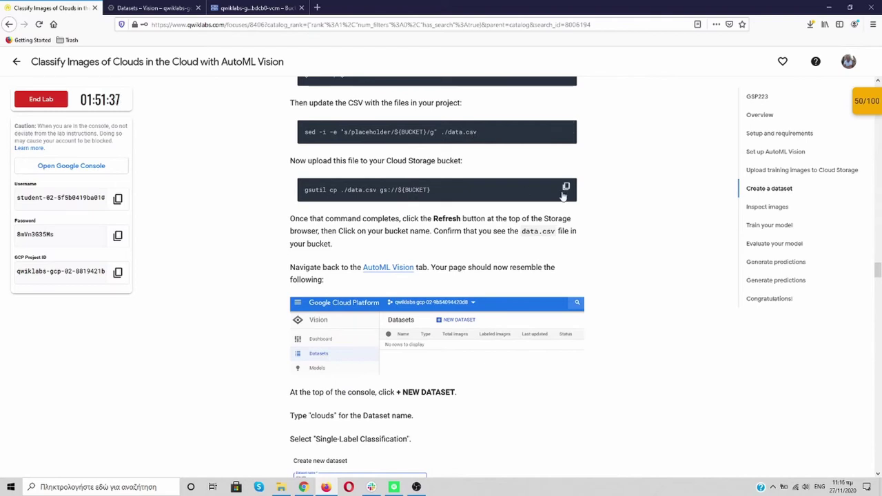
{"action": "left_click", "coordinate": [169, 10]}
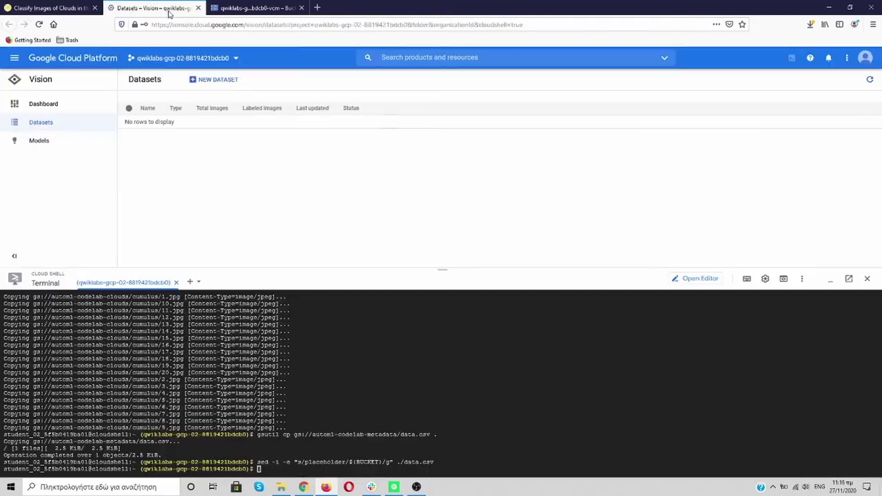
{"action": "key", "text": "ctrl+v"}
{"action": "key", "text": "Return"}
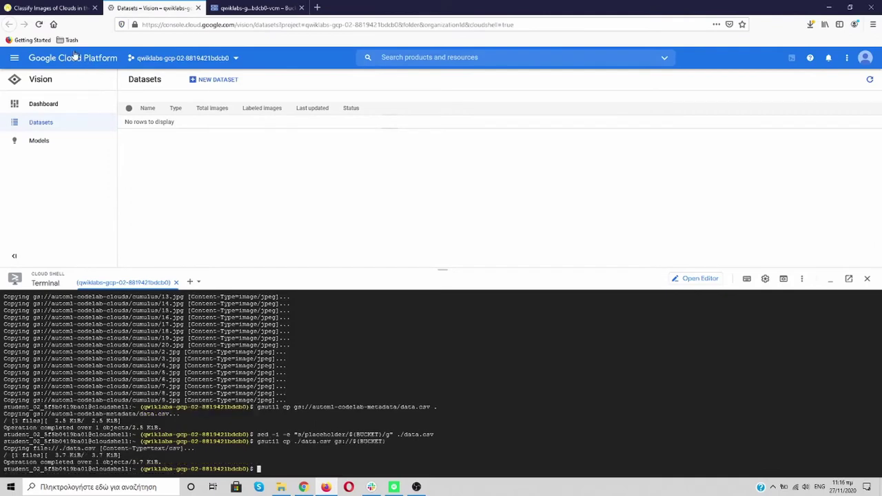
Read the lab's verification instruction and refresh the bucket's object list to check for data.csv.
{"action": "left_click", "coordinate": [47, 8]}
{"action": "scroll", "coordinate": [200, 241], "scroll_direction": "down", "scroll_amount": 3}
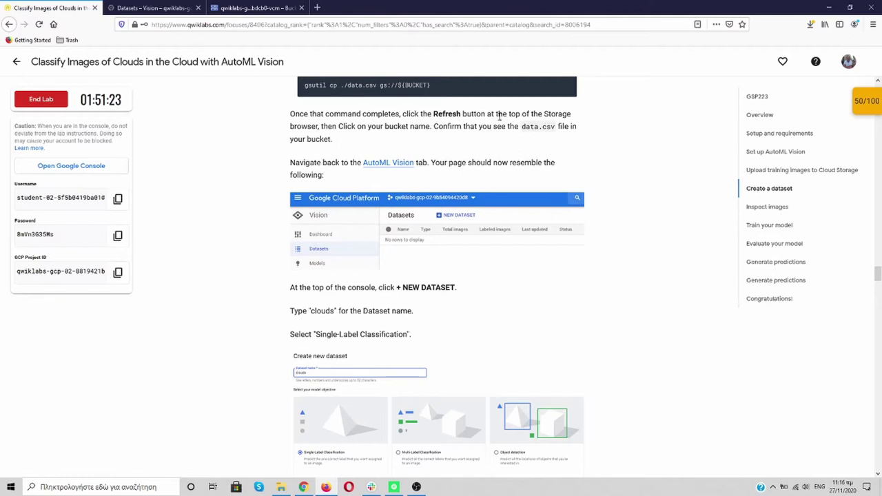
{"action": "left_click", "coordinate": [257, 8]}
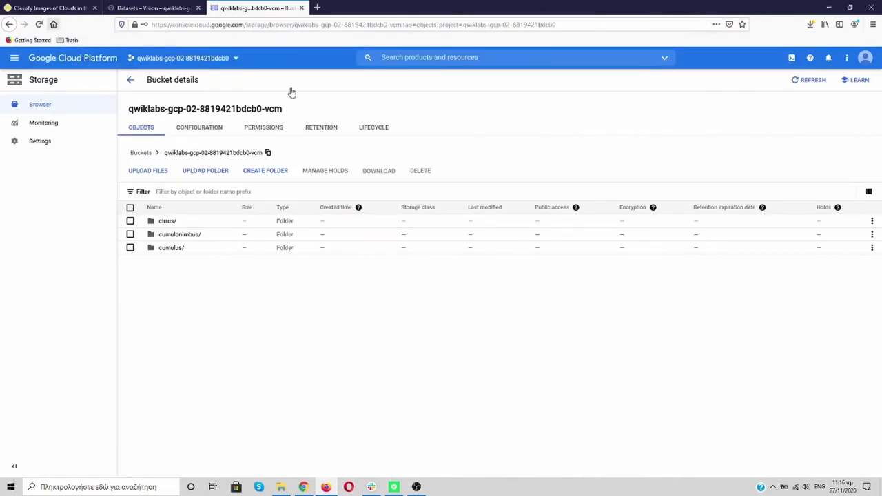
{"action": "left_click", "coordinate": [800, 79]}
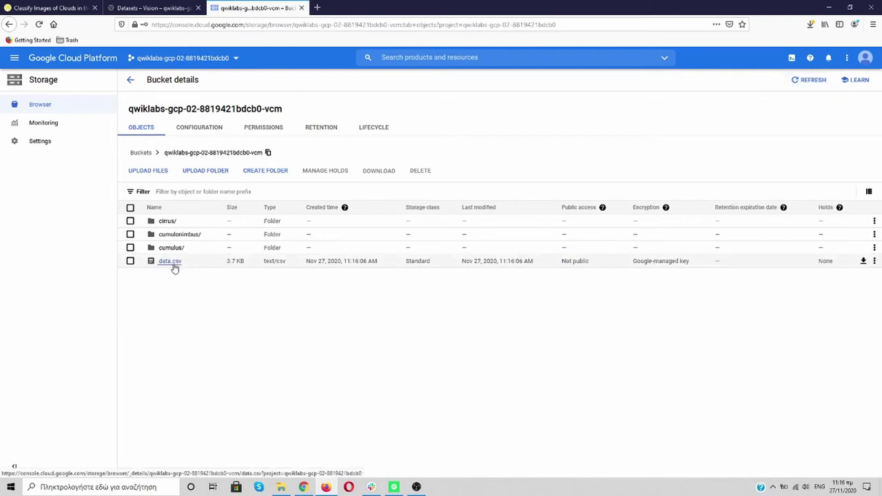
Read the lab's new-dataset instructions and open their AutoML Vision link in a separate browser tab.
{"action": "left_click", "coordinate": [34, 8]}
{"action": "scroll", "coordinate": [234, 200], "scroll_direction": "down", "scroll_amount": 1}
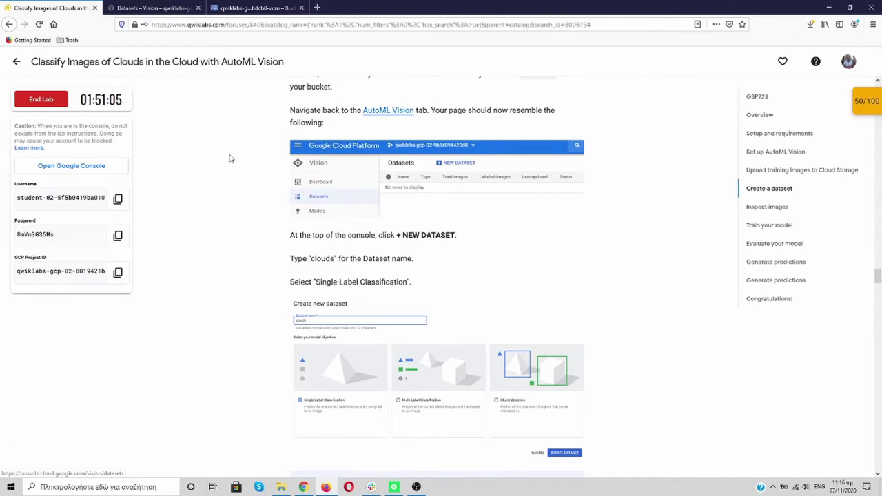
{"action": "scroll", "coordinate": [230, 159], "scroll_direction": "down", "scroll_amount": 1}
{"action": "scroll", "coordinate": [395, 128], "scroll_direction": "up", "scroll_amount": 1}
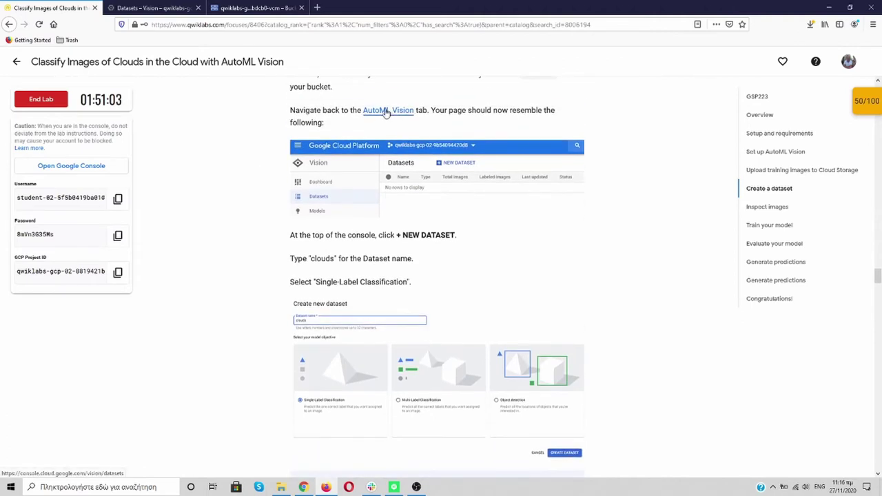
{"action": "right_click", "coordinate": [388, 111]}
{"action": "left_click", "coordinate": [404, 119]}
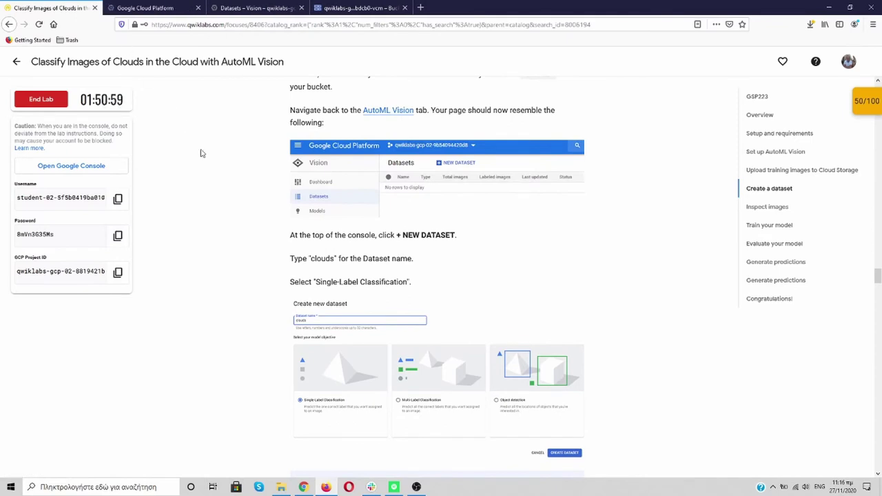
Start a new dataset in AutoML Vision and name it clouds, copying the name from the lab instructions.
{"action": "left_click", "coordinate": [156, 8]}
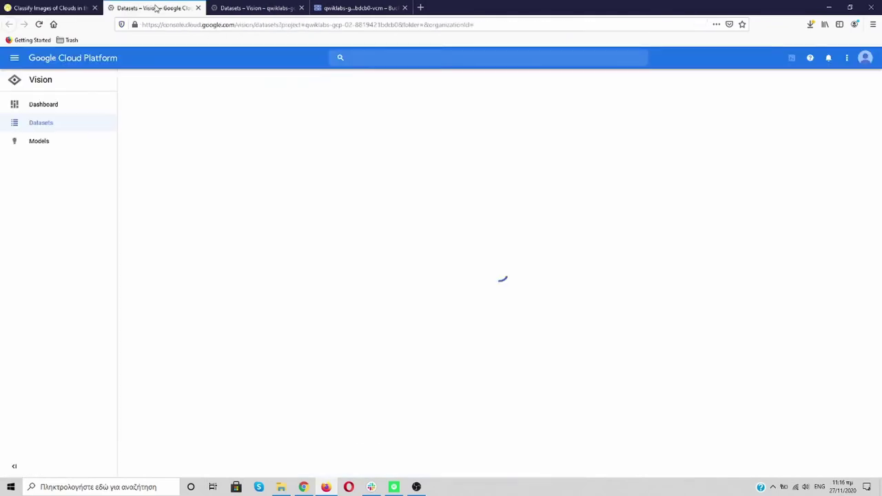
{"action": "left_click", "coordinate": [50, 128]}
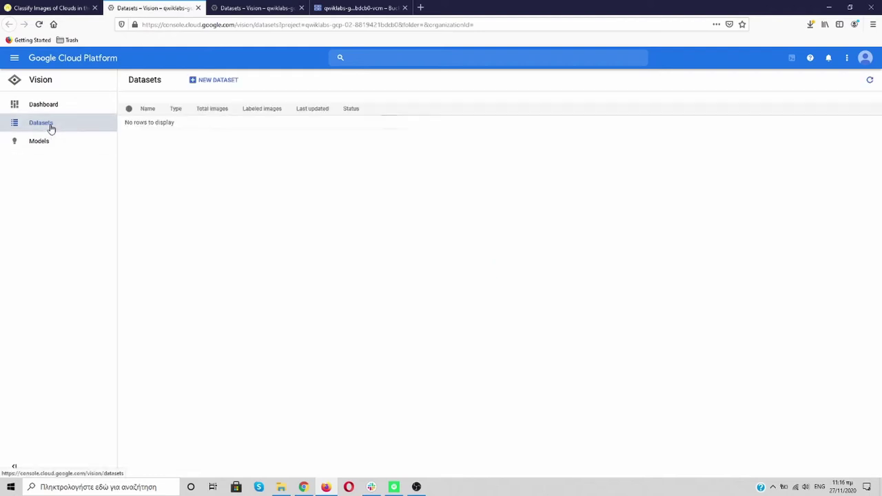
{"action": "left_click", "coordinate": [215, 81]}
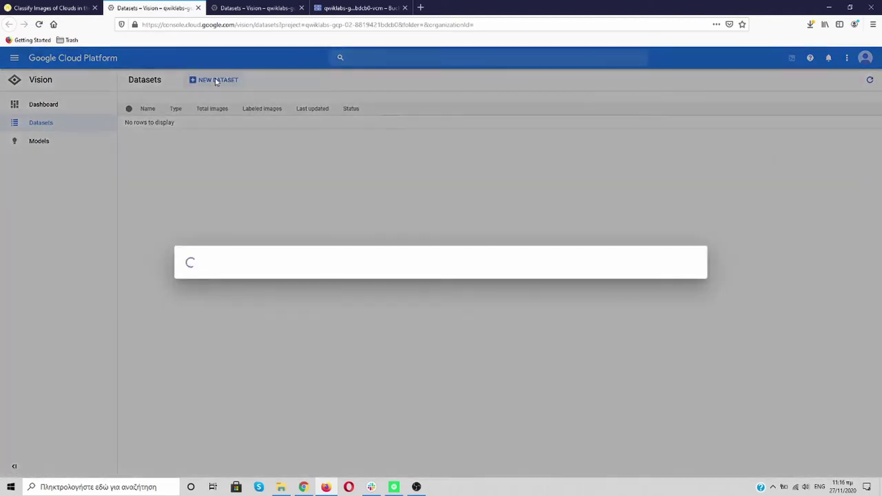
{"action": "left_click", "coordinate": [57, 10]}
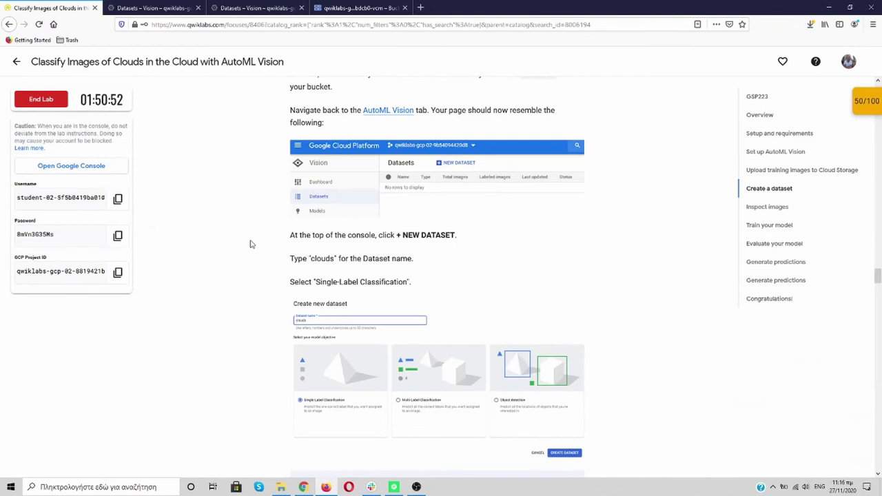
{"action": "scroll", "coordinate": [241, 243], "scroll_direction": "down", "scroll_amount": 3}
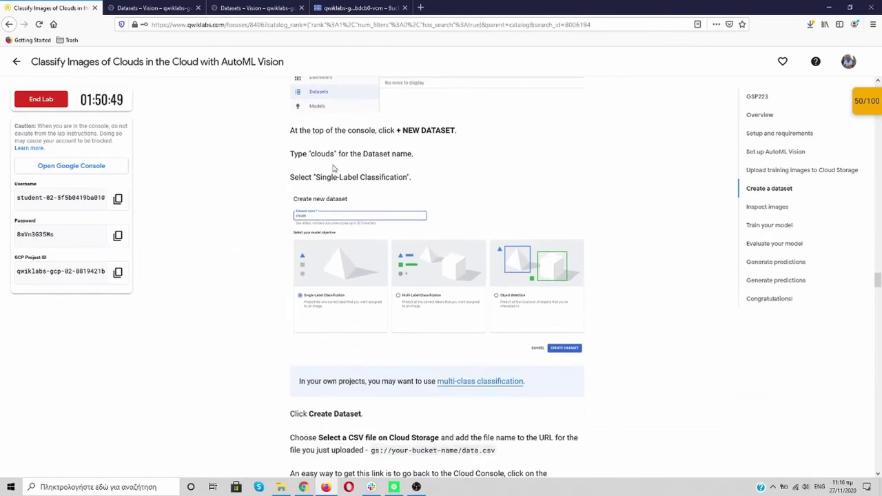
{"action": "double_click", "coordinate": [328, 154]}
{"action": "key", "text": "ctrl+c"}
{"action": "left_click", "coordinate": [148, 8]}
{"action": "double_click", "coordinate": [224, 188]}
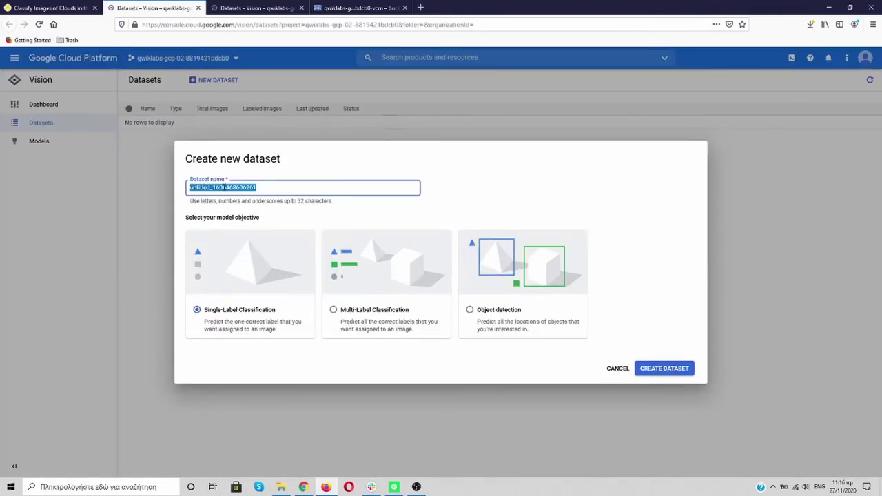
{"action": "key", "text": "ctrl+v"}
Check the lab's model objective instructions and create the clouds dataset with Single-Label Classification.
{"action": "left_click", "coordinate": [59, 9]}
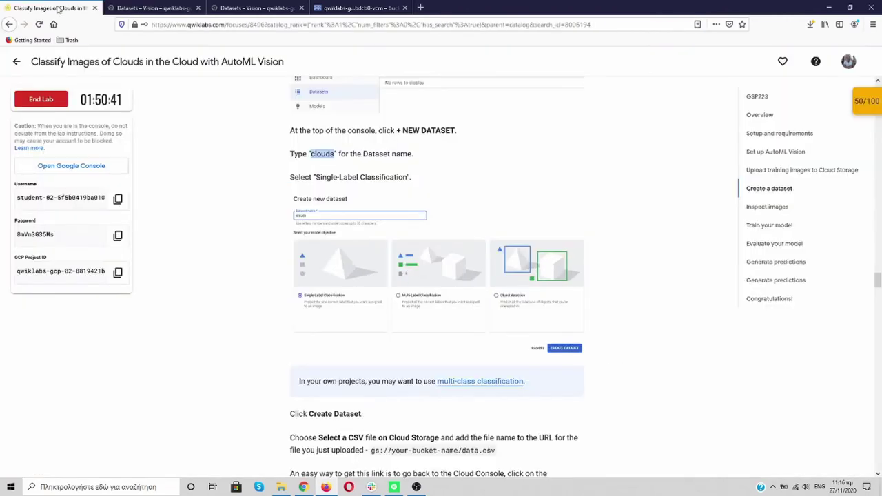
{"action": "scroll", "coordinate": [261, 222], "scroll_direction": "down", "scroll_amount": 3}
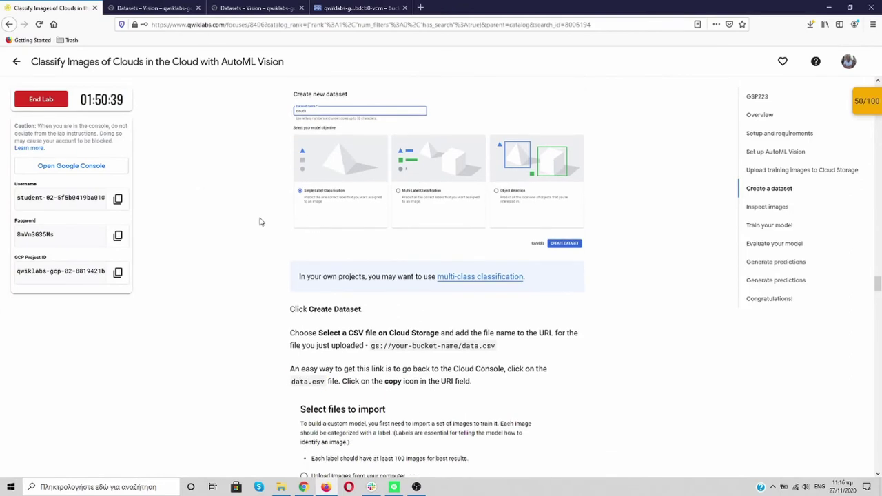
{"action": "scroll", "coordinate": [250, 221], "scroll_direction": "up", "scroll_amount": 2}
{"action": "scroll", "coordinate": [332, 200], "scroll_direction": "down", "scroll_amount": 4}
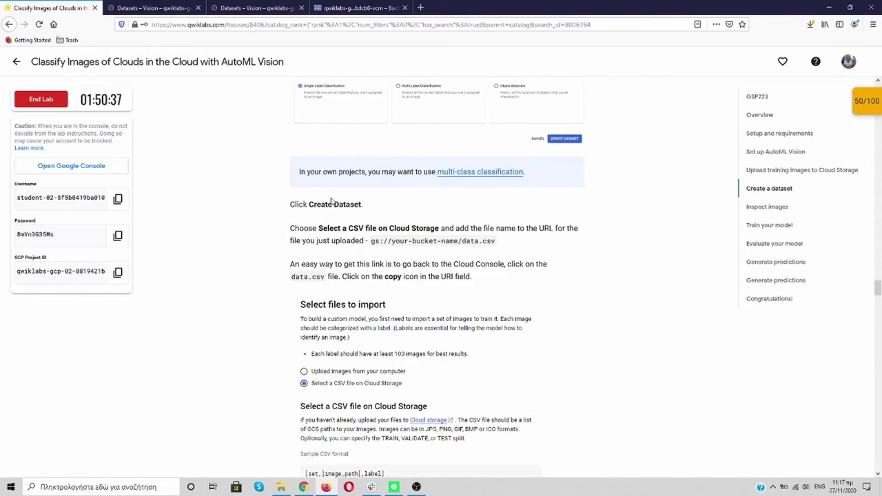
{"action": "left_click", "coordinate": [153, 7]}
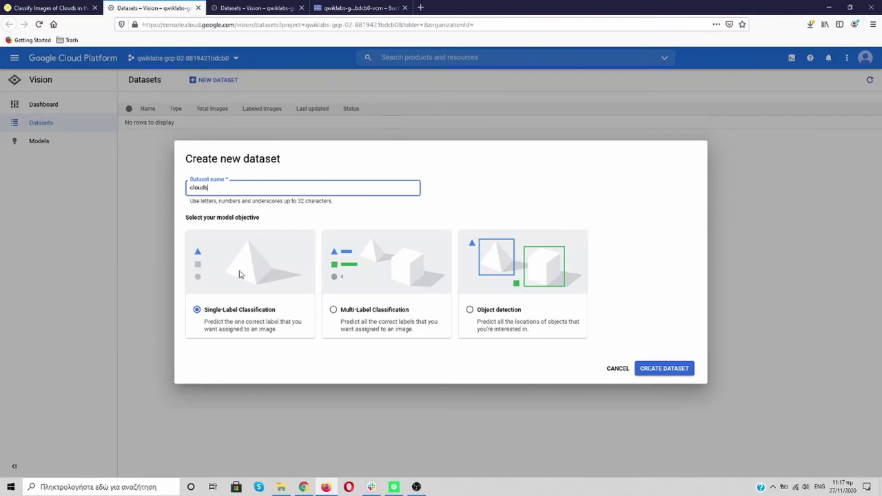
{"action": "left_click", "coordinate": [51, 8]}
{"action": "scroll", "coordinate": [265, 259], "scroll_direction": "up", "scroll_amount": 4}
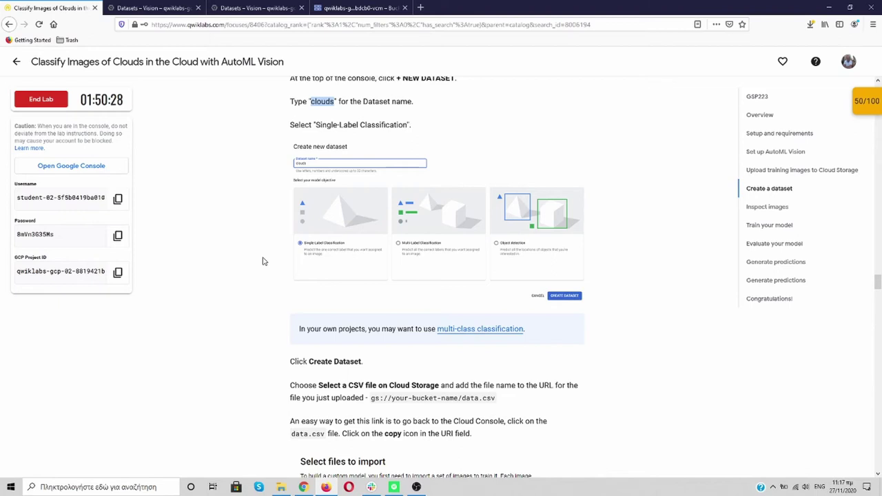
{"action": "scroll", "coordinate": [263, 261], "scroll_direction": "down", "scroll_amount": 3}
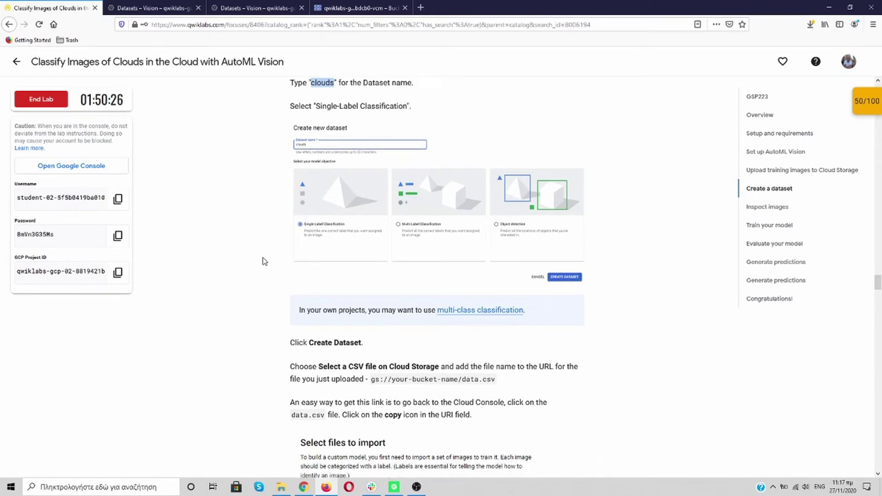
{"action": "scroll", "coordinate": [262, 261], "scroll_direction": "up", "scroll_amount": 3}
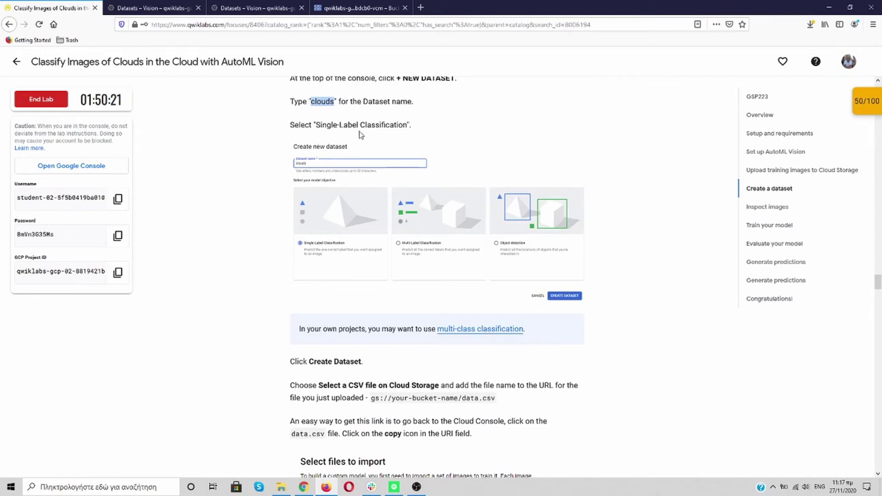
{"action": "scroll", "coordinate": [222, 240], "scroll_direction": "down", "scroll_amount": 3}
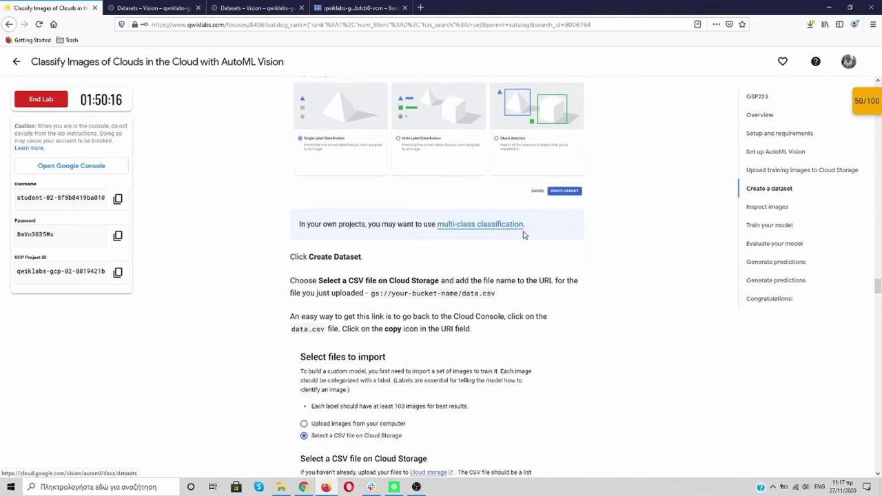
{"action": "left_click", "coordinate": [152, 7]}
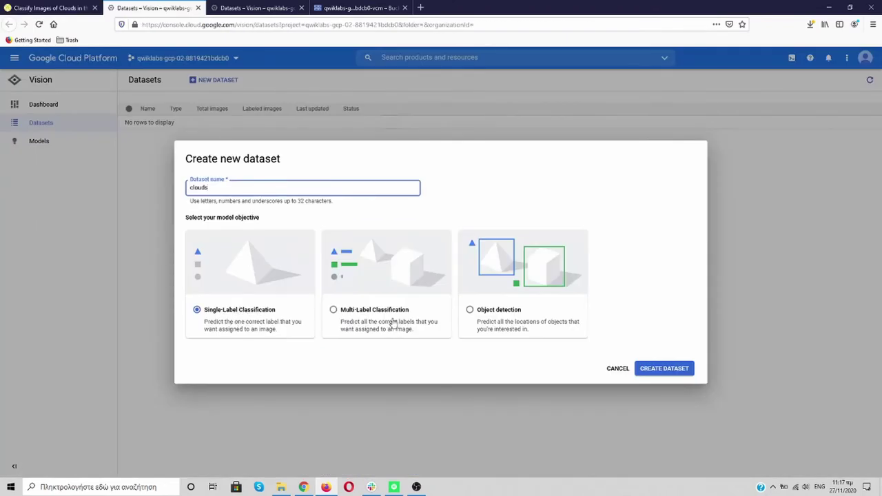
{"action": "left_click", "coordinate": [682, 371]}
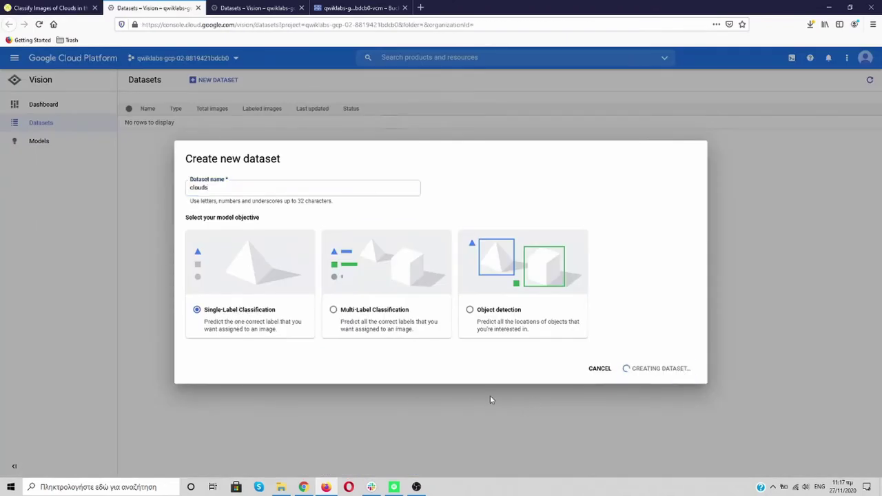
Read the lab's file import instructions and compare them with the clouds dataset's import page.
{"action": "left_click", "coordinate": [48, 8]}
{"action": "scroll", "coordinate": [243, 281], "scroll_direction": "down", "scroll_amount": 3}
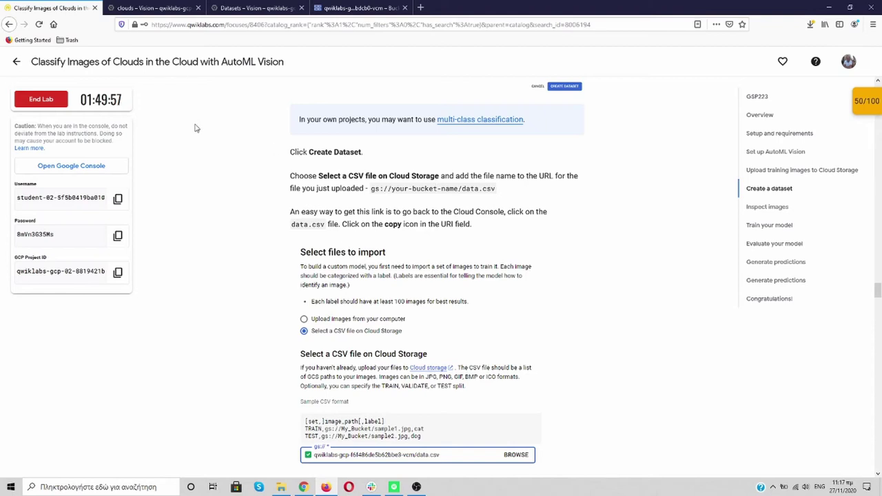
{"action": "left_click", "coordinate": [153, 8]}
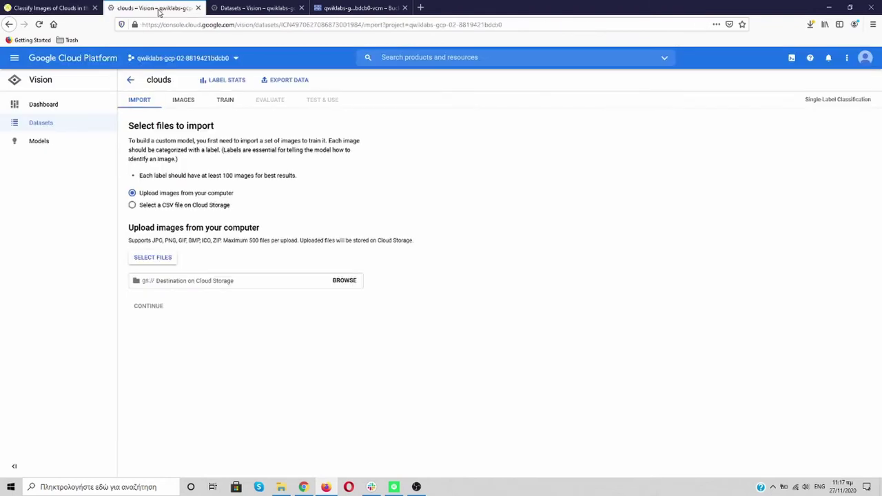
{"action": "left_click", "coordinate": [241, 10]}
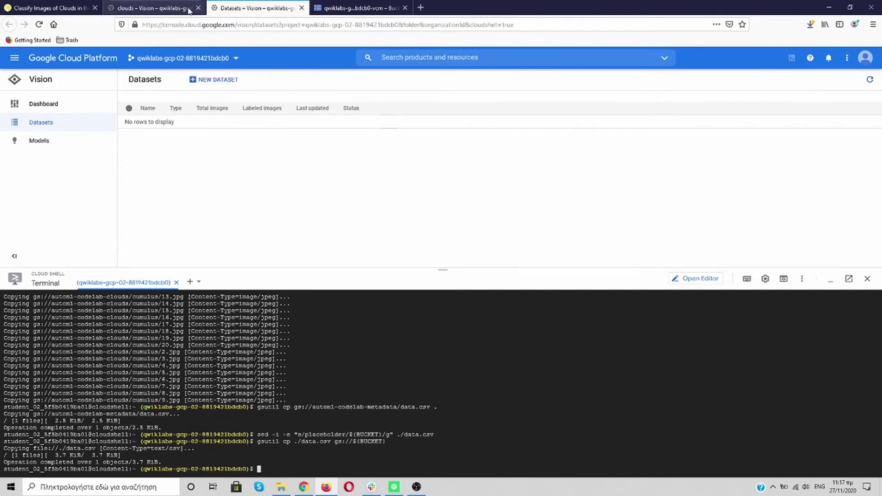
{"action": "left_click", "coordinate": [153, 8]}
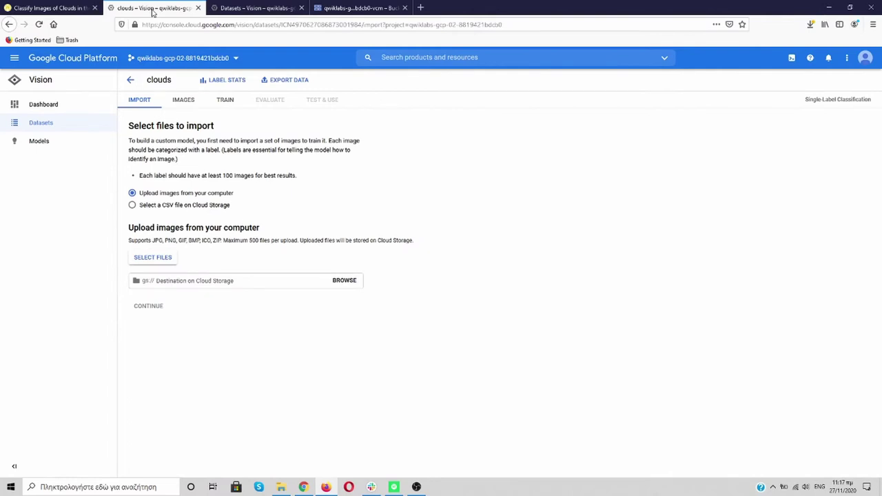
{"action": "left_click", "coordinate": [59, 10]}
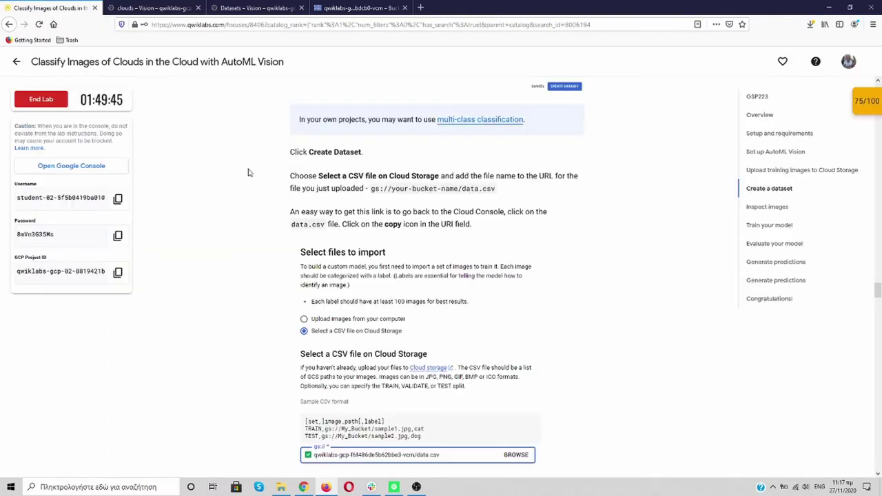
Set the bucket qwiklabs-gcp-02-8819421bdcb0-vcm as the Cloud Storage destination for images uploaded from the computer.
{"action": "left_click", "coordinate": [164, 9]}
{"action": "left_click", "coordinate": [338, 284]}
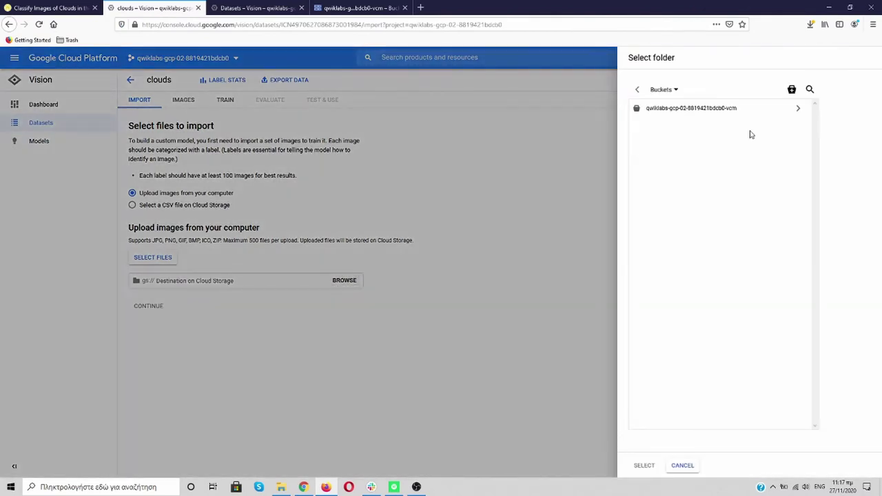
{"action": "left_click", "coordinate": [708, 110]}
{"action": "left_click", "coordinate": [645, 466]}
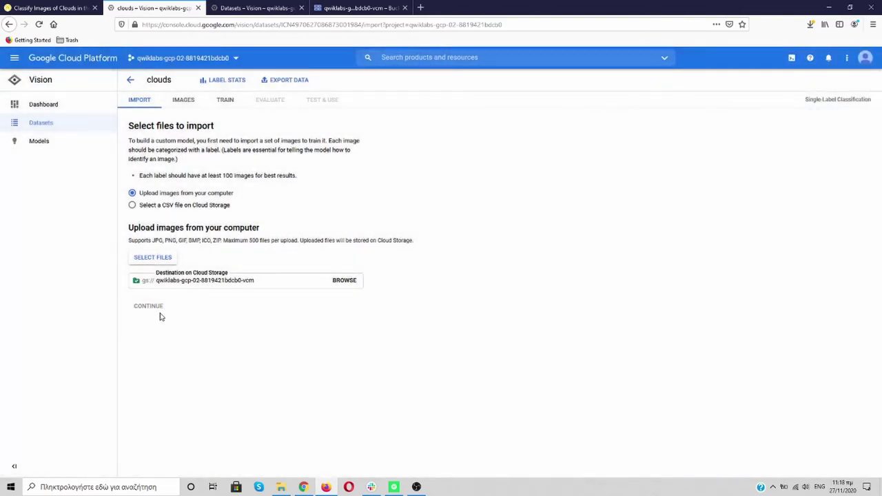
Following the lab's import example, import the images using the Cloud Storage CSV option with data.csv from the qwiklabs-gcp-02-8819421bdcb0-vcm bucket.
{"action": "left_click", "coordinate": [61, 13]}
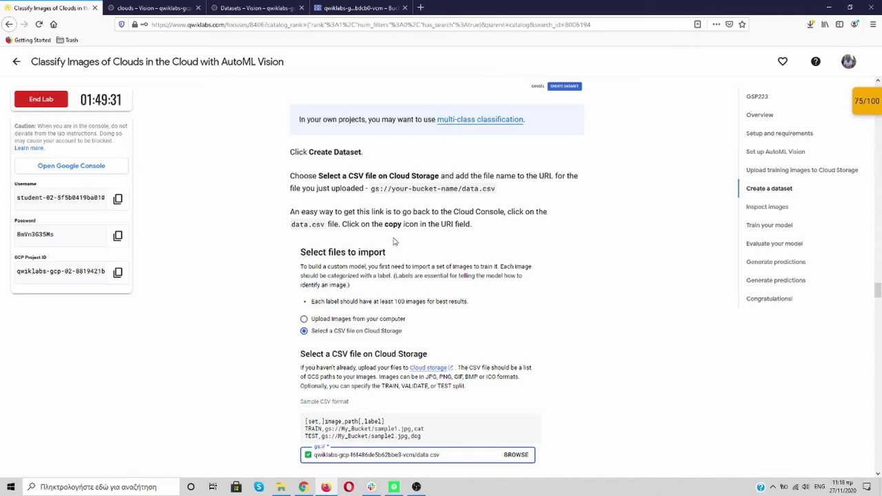
{"action": "scroll", "coordinate": [399, 241], "scroll_direction": "down", "scroll_amount": 3}
{"action": "scroll", "coordinate": [399, 238], "scroll_direction": "down", "scroll_amount": 1}
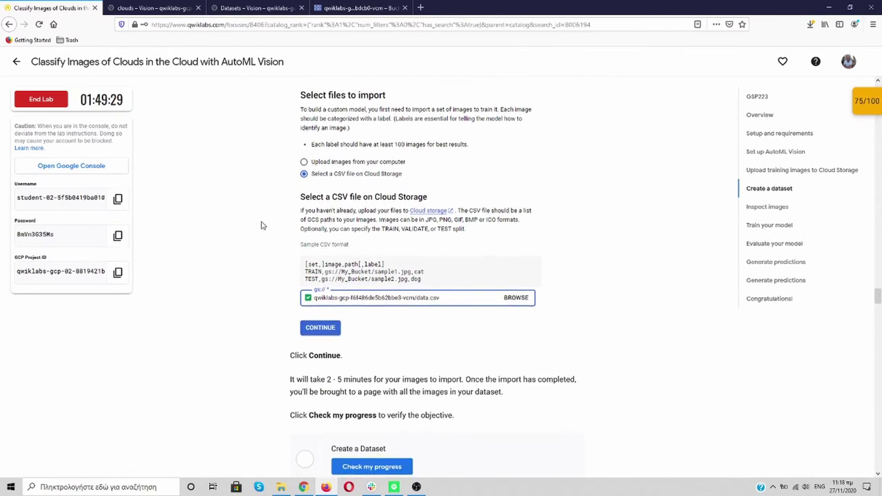
{"action": "left_click", "coordinate": [159, 10]}
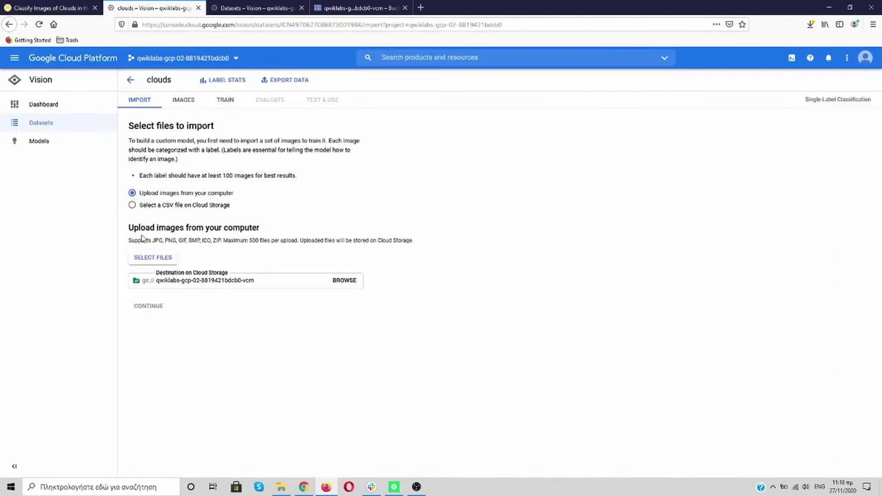
{"action": "left_click", "coordinate": [133, 206]}
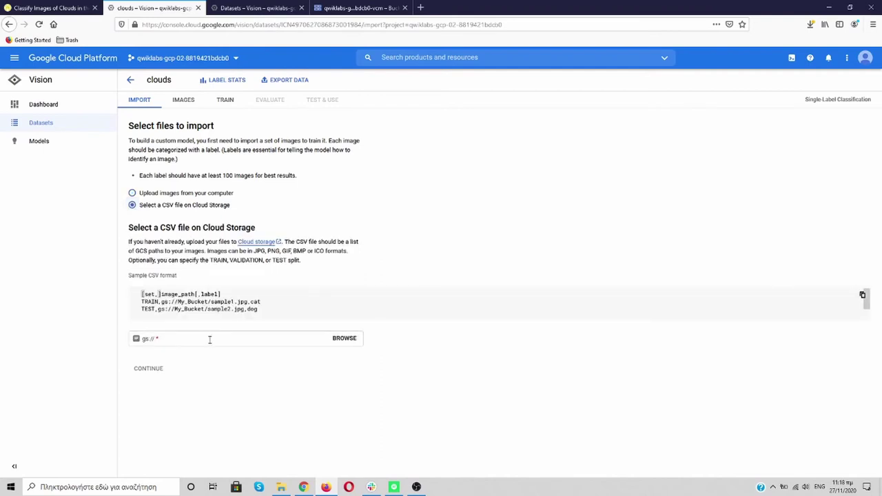
{"action": "left_click", "coordinate": [345, 339]}
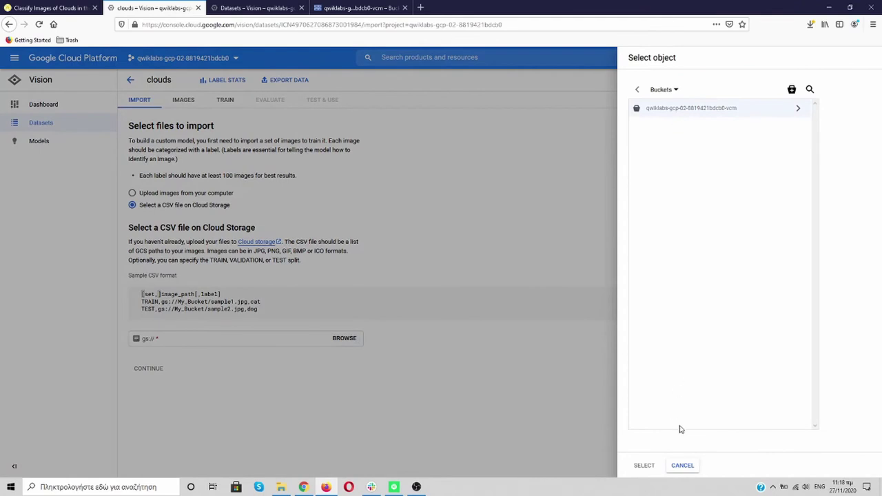
{"action": "left_click", "coordinate": [798, 108]}
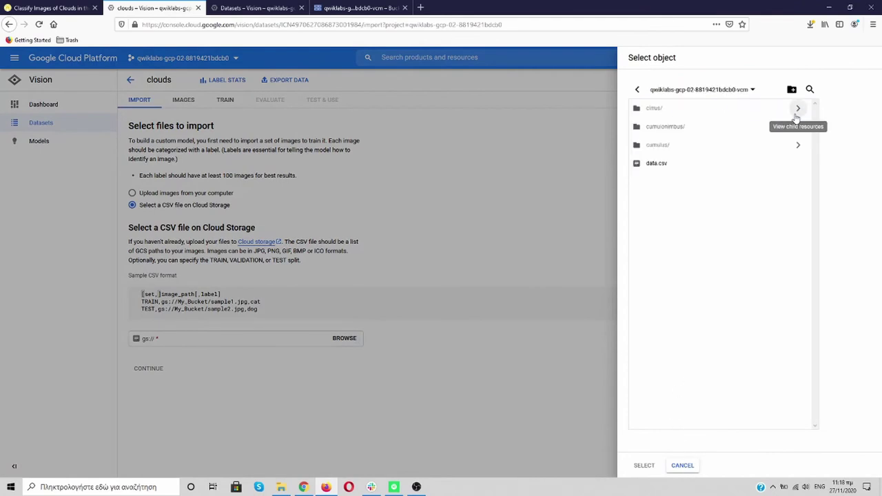
{"action": "left_click", "coordinate": [655, 164]}
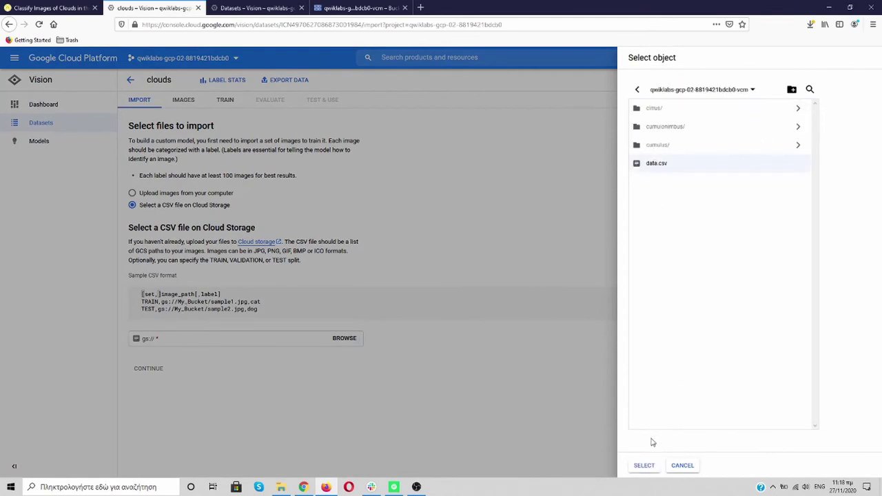
{"action": "left_click", "coordinate": [643, 467]}
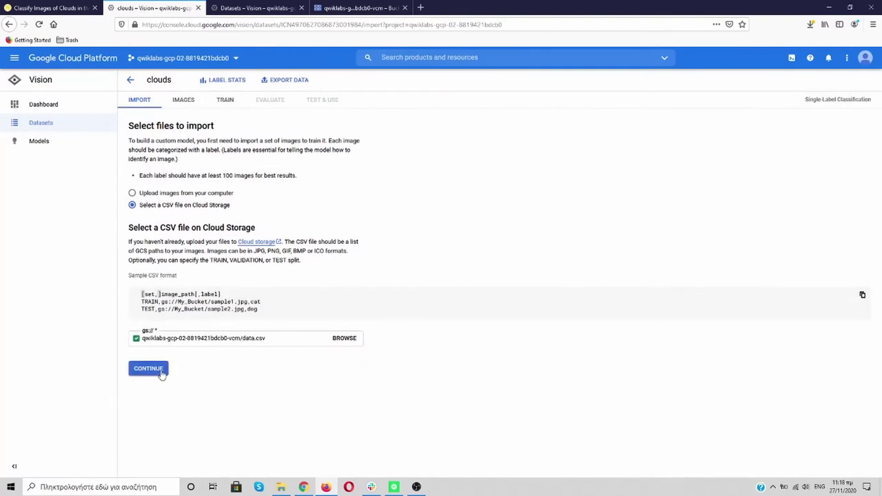
{"action": "left_click", "coordinate": [161, 374]}
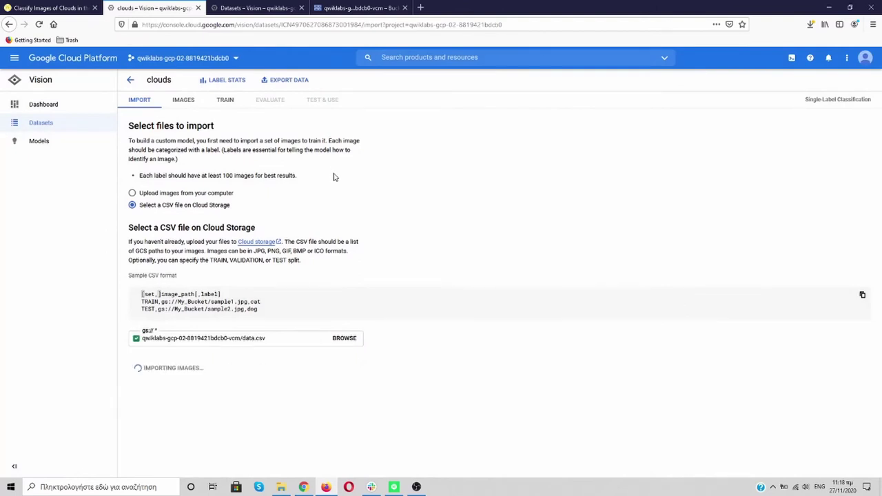
Reload the clouds dataset page and run the lab's progress check for Create a Dataset.
{"action": "key", "text": "F5"}
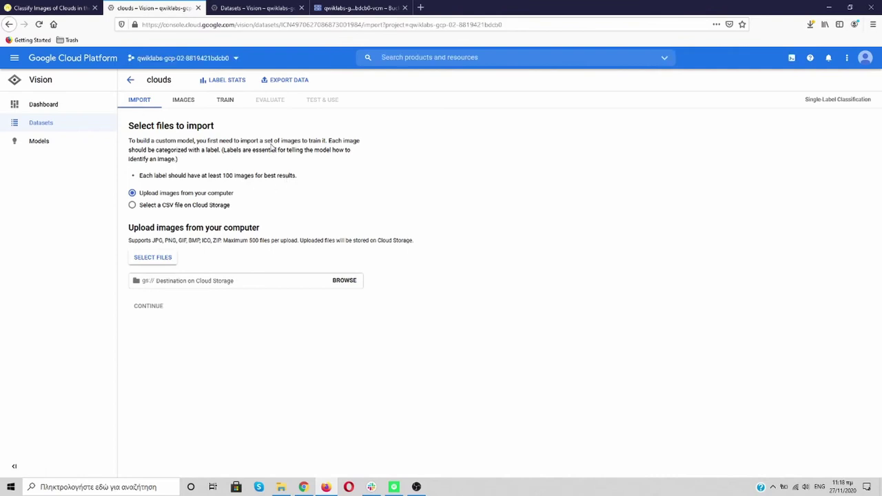
{"action": "left_click", "coordinate": [52, 8]}
{"action": "scroll", "coordinate": [204, 209], "scroll_direction": "down", "scroll_amount": 3}
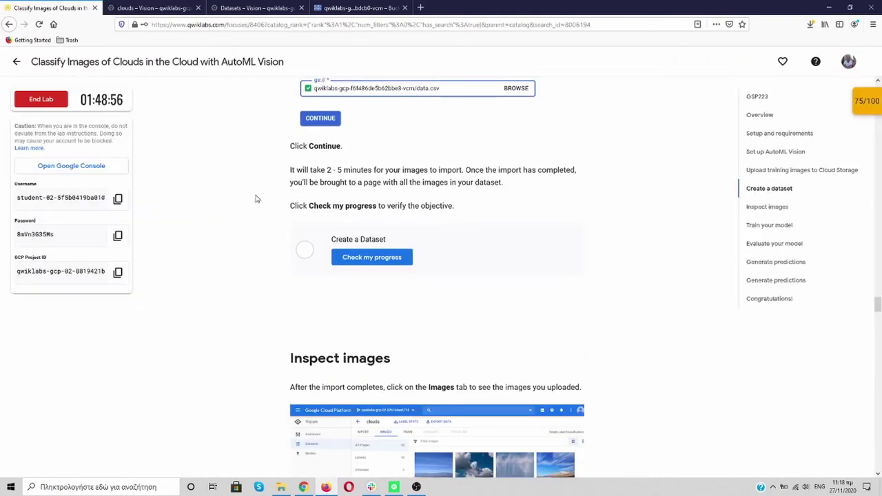
{"action": "left_click", "coordinate": [397, 260]}
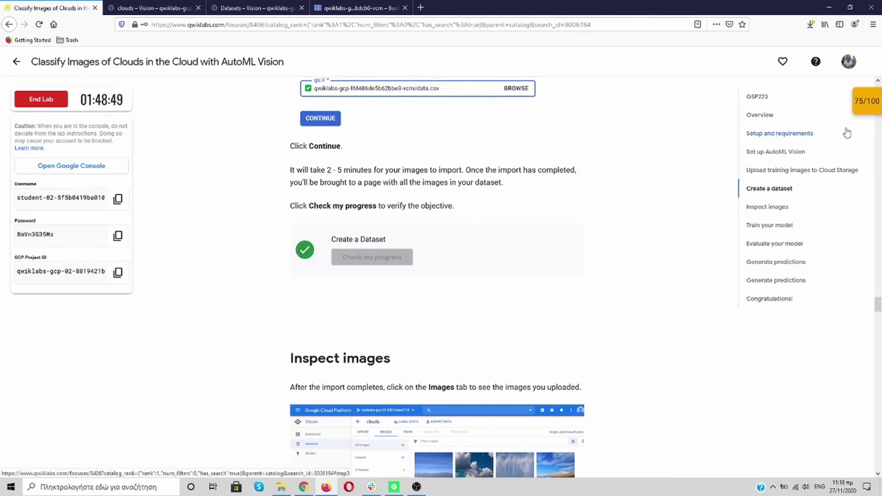
Review the lab's checkpoint scores and read the instructions for inspecting the imported images.
{"action": "left_click", "coordinate": [868, 102]}
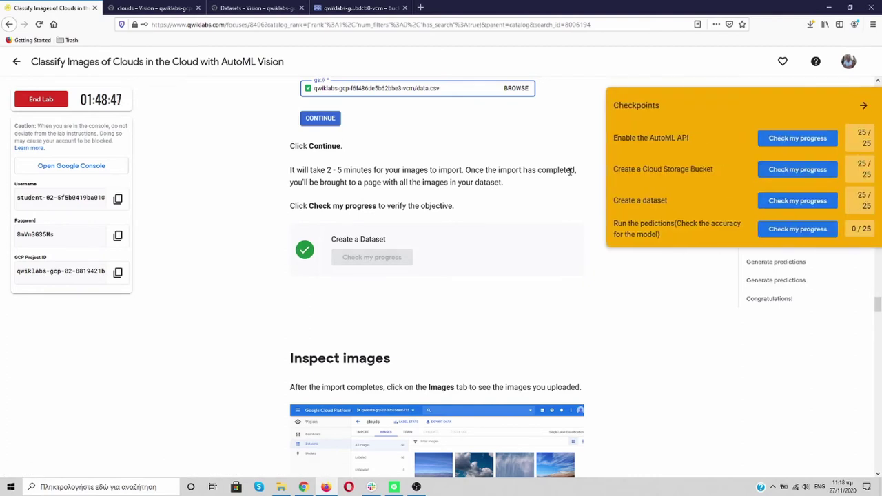
{"action": "left_click", "coordinate": [862, 106]}
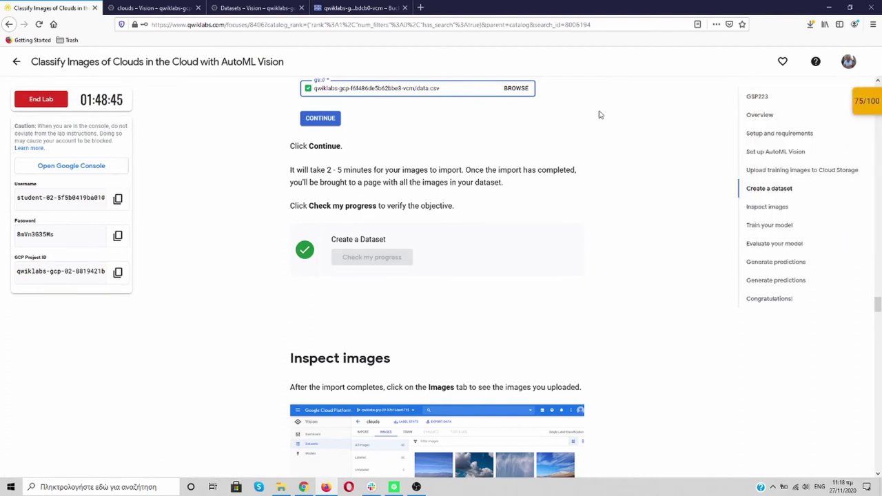
{"action": "scroll", "coordinate": [310, 143], "scroll_direction": "down", "scroll_amount": 3}
{"action": "scroll", "coordinate": [255, 151], "scroll_direction": "down", "scroll_amount": 5}
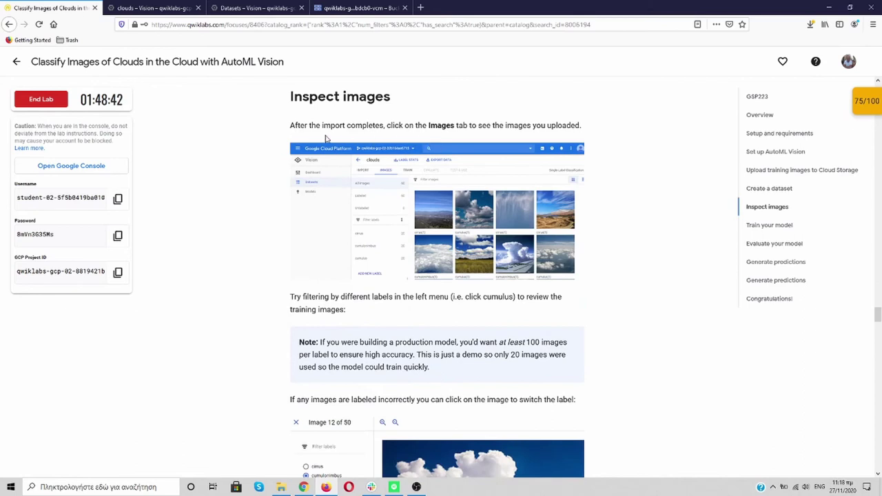
{"action": "scroll", "coordinate": [471, 126], "scroll_direction": "down", "scroll_amount": 5}
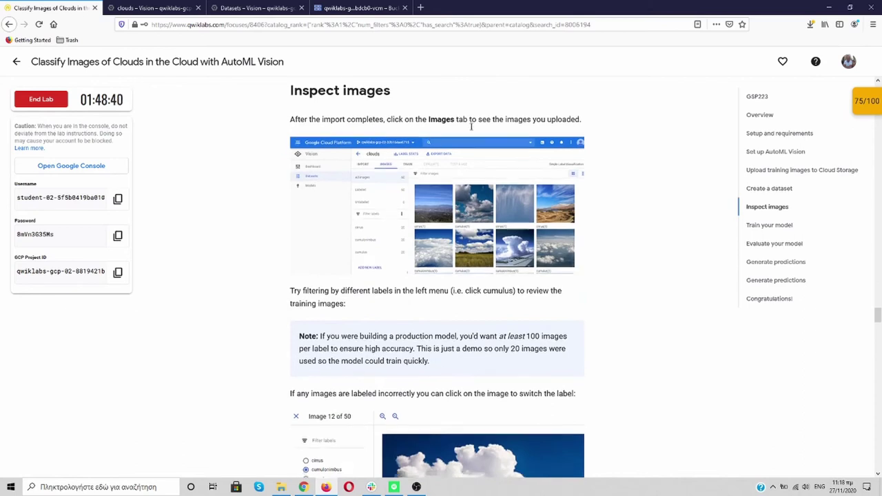
Open the images of the clouds dataset and reread the lab's notes on import time and image inspection during the import.
{"action": "left_click", "coordinate": [146, 8]}
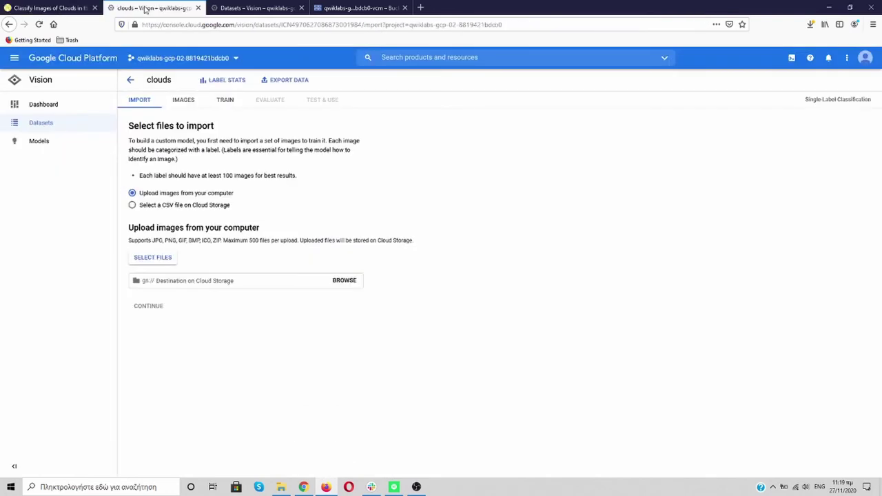
{"action": "left_click", "coordinate": [186, 102]}
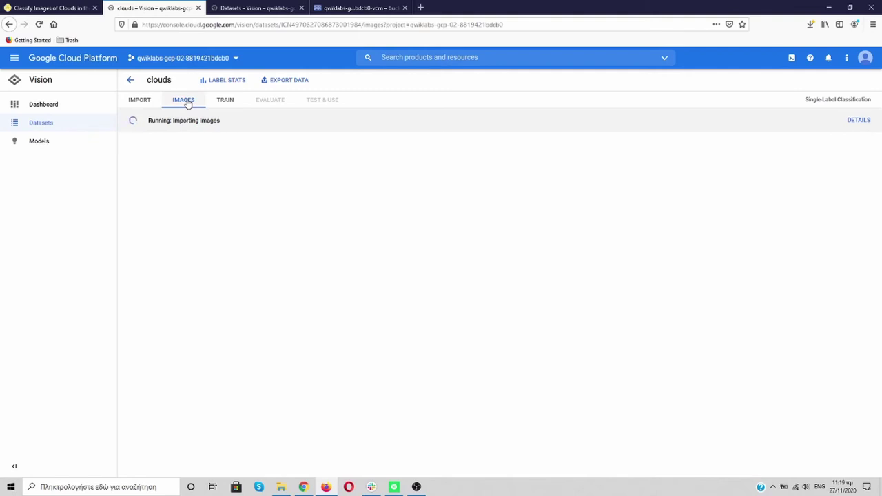
{"action": "left_click", "coordinate": [52, 8]}
{"action": "scroll", "coordinate": [370, 268], "scroll_direction": "up", "scroll_amount": 3}
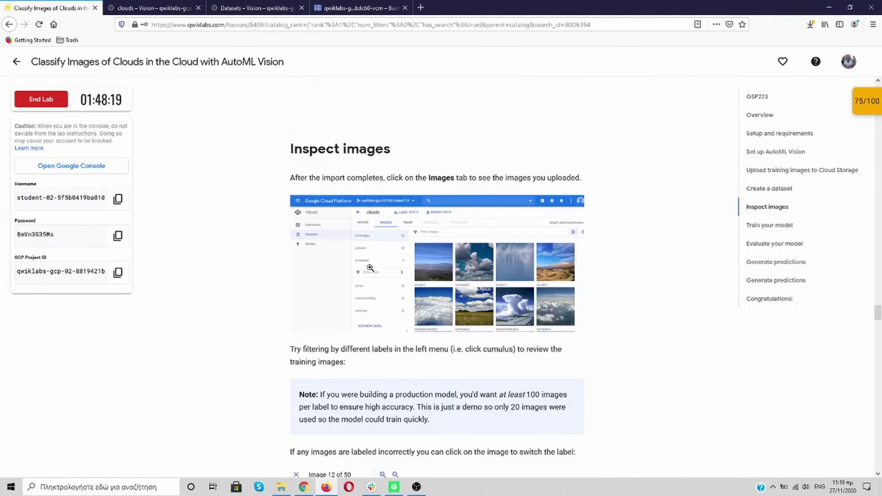
{"action": "scroll", "coordinate": [370, 268], "scroll_direction": "up", "scroll_amount": 3}
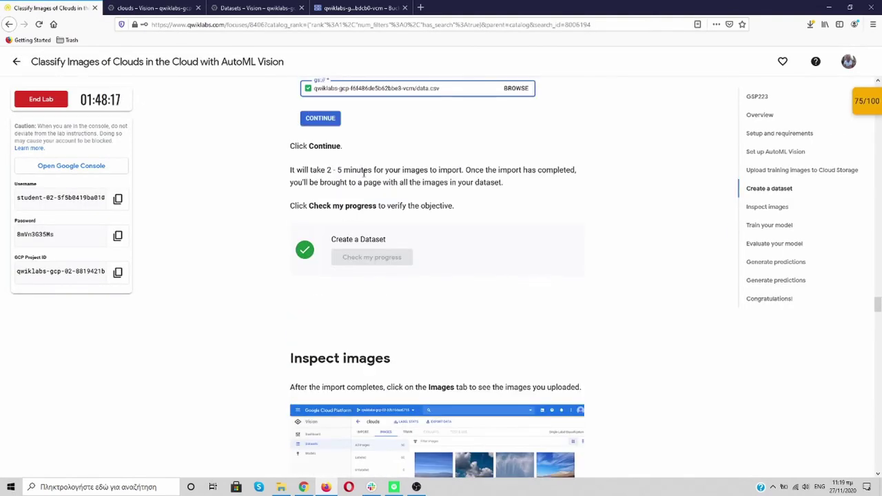
{"action": "scroll", "coordinate": [230, 209], "scroll_direction": "down", "scroll_amount": 4}
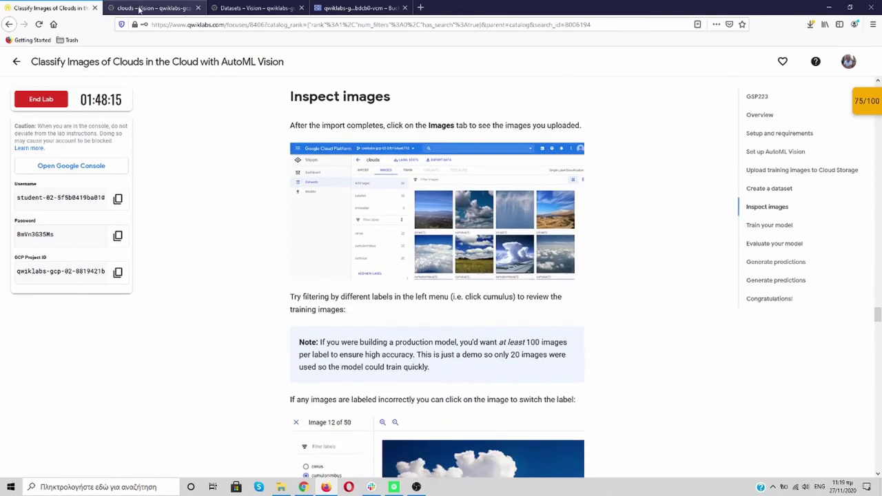
{"action": "left_click", "coordinate": [140, 9]}
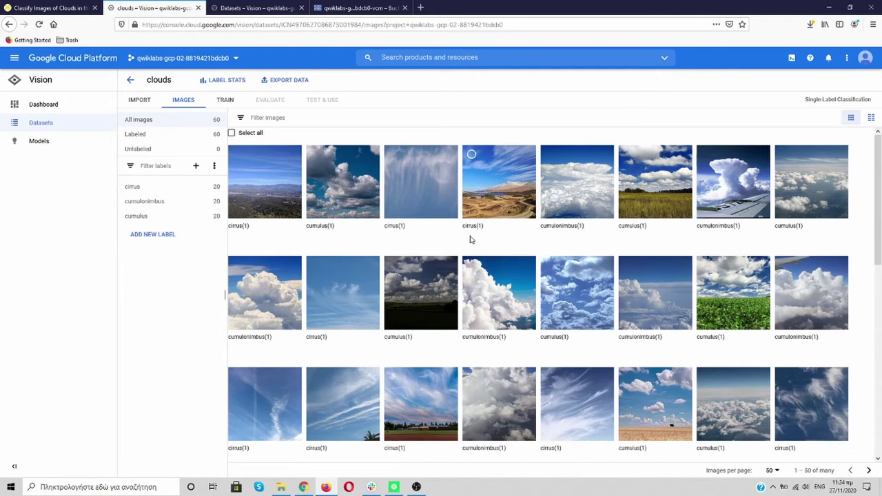
Look through the imported images of the clouds dataset and their assigned cloud labels.
{"action": "scroll", "coordinate": [459, 358], "scroll_direction": "down", "scroll_amount": 5}
{"action": "scroll", "coordinate": [462, 357], "scroll_direction": "down", "scroll_amount": 2}
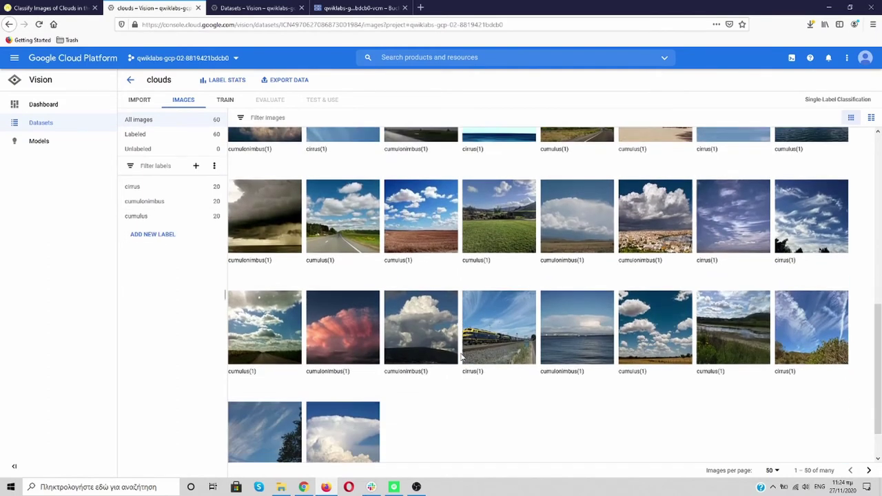
{"action": "scroll", "coordinate": [461, 357], "scroll_direction": "up", "scroll_amount": 8}
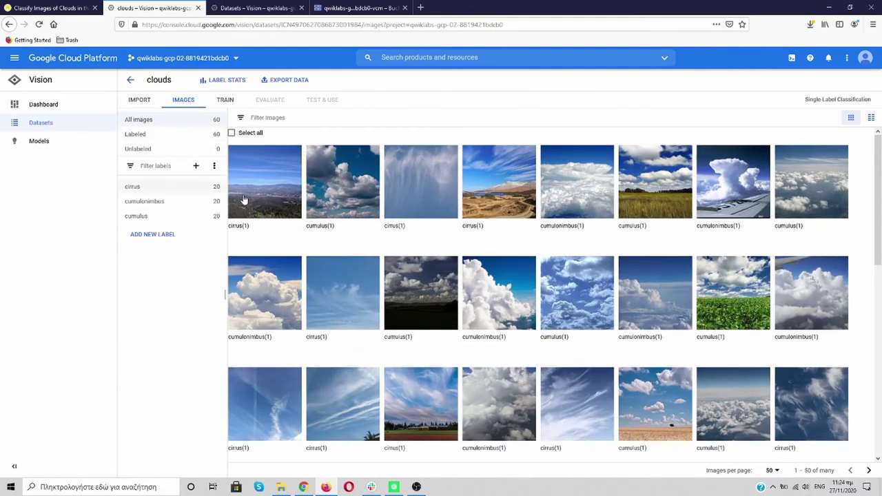
{"action": "scroll", "coordinate": [343, 271], "scroll_direction": "down", "scroll_amount": 3}
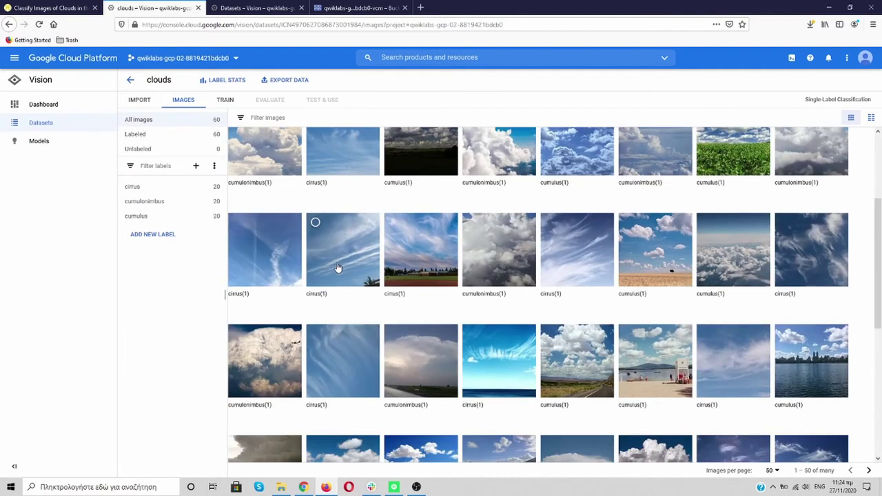
{"action": "scroll", "coordinate": [338, 267], "scroll_direction": "down", "scroll_amount": 5}
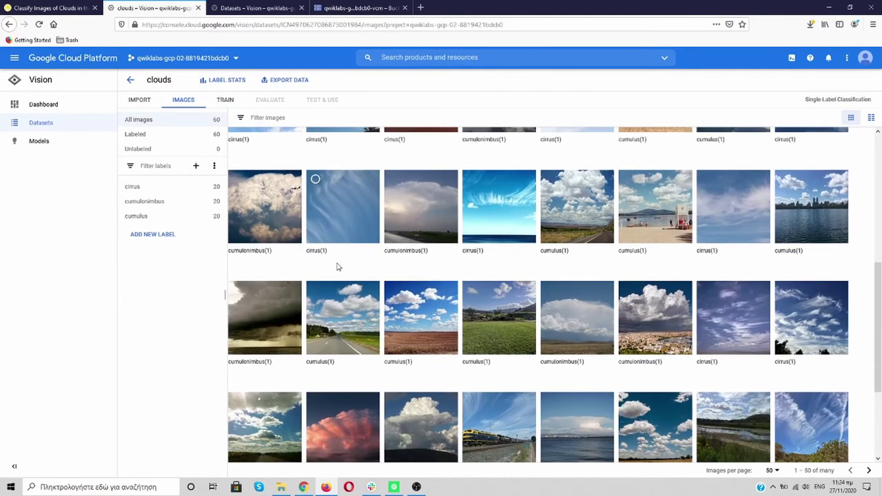
{"action": "scroll", "coordinate": [337, 267], "scroll_direction": "up", "scroll_amount": 10}
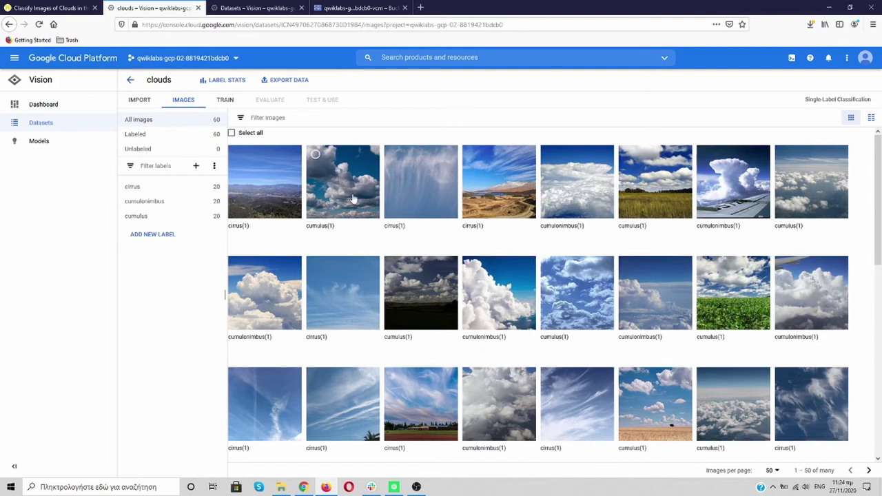
Following the lab's inspection instructions, filter the dataset images by cumulonimbus and by cumulus, clearing the filter after each.
{"action": "left_click", "coordinate": [58, 8]}
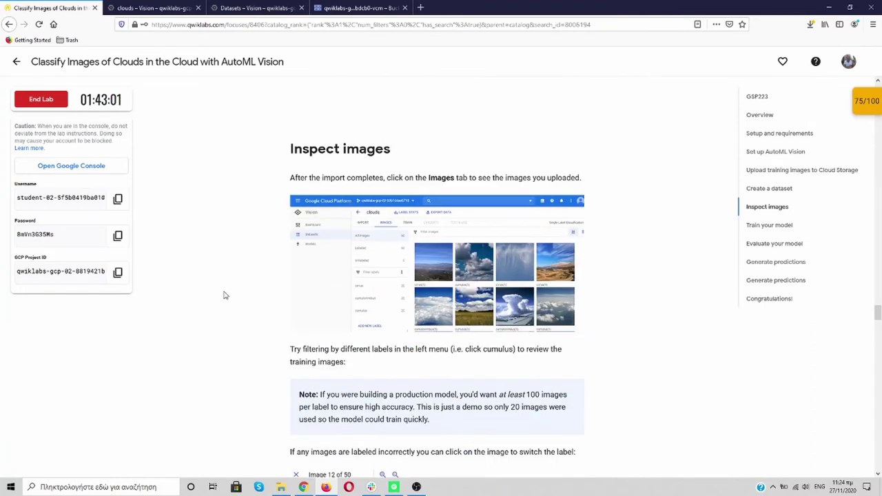
{"action": "scroll", "coordinate": [224, 296], "scroll_direction": "down", "scroll_amount": 1}
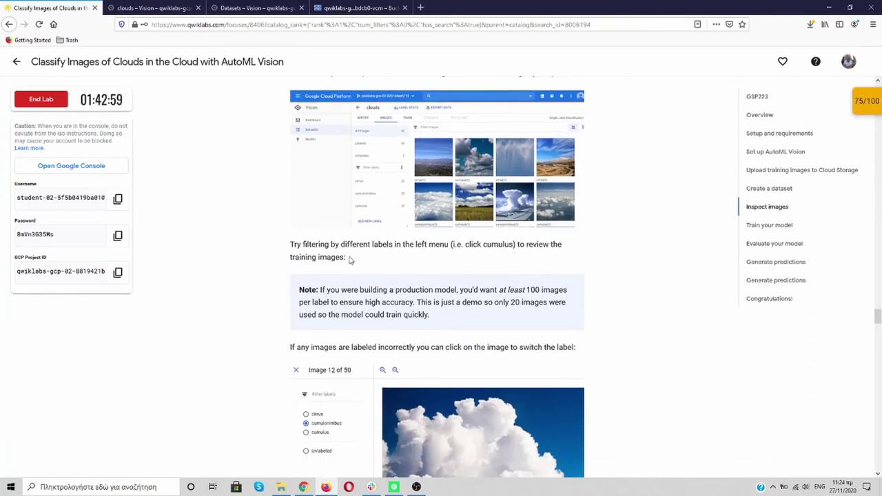
{"action": "scroll", "coordinate": [441, 204], "scroll_direction": "down", "scroll_amount": 1}
{"action": "scroll", "coordinate": [442, 205], "scroll_direction": "down", "scroll_amount": 3}
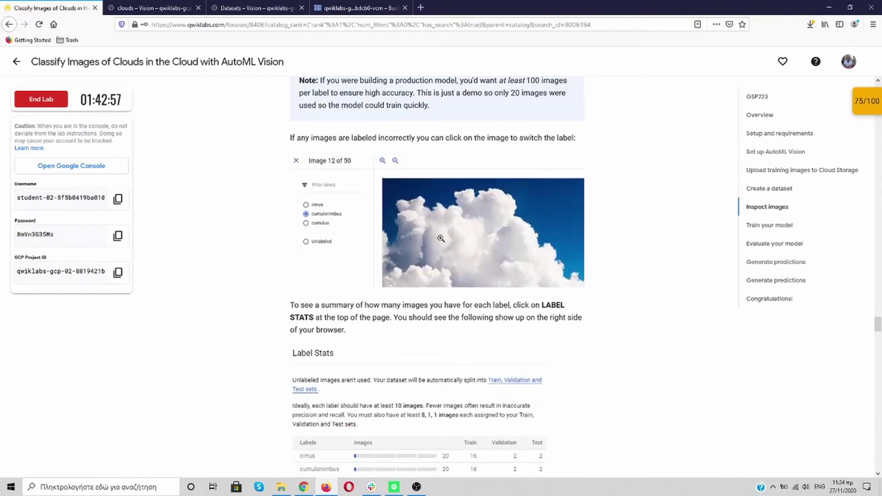
{"action": "left_click", "coordinate": [153, 8]}
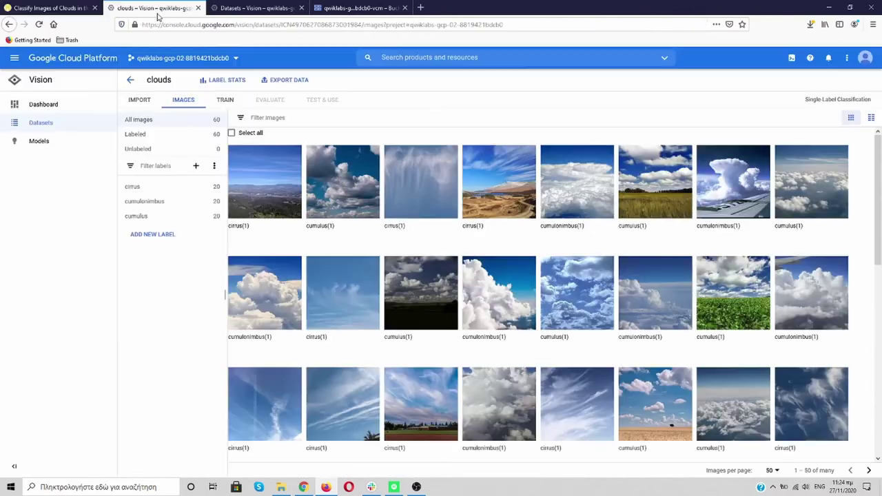
{"action": "left_click", "coordinate": [128, 208]}
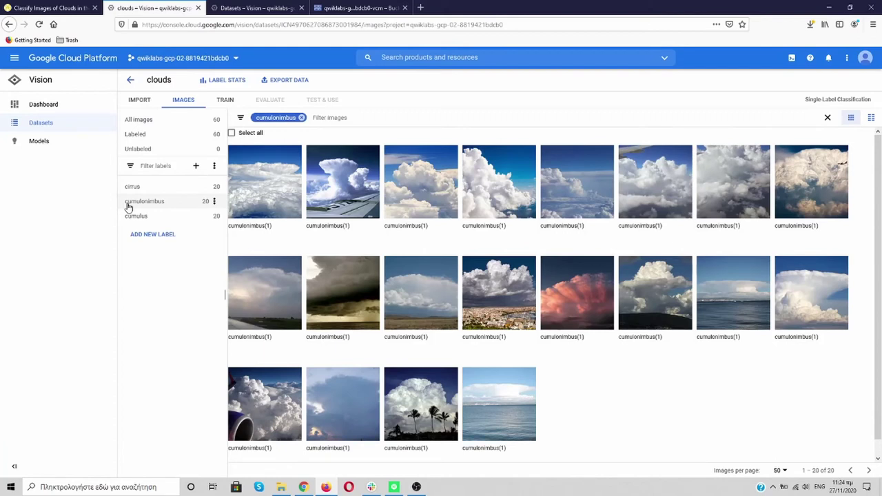
{"action": "left_click", "coordinate": [302, 118]}
{"action": "left_click", "coordinate": [141, 218]}
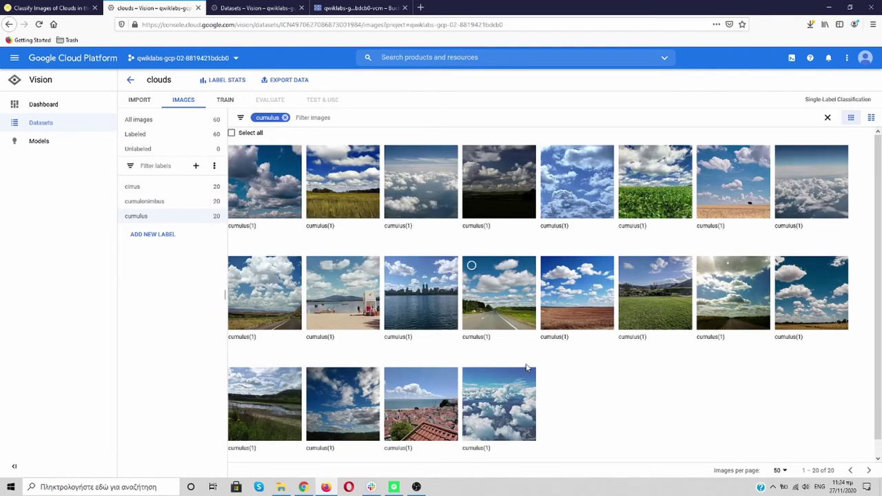
{"action": "left_click", "coordinate": [285, 118]}
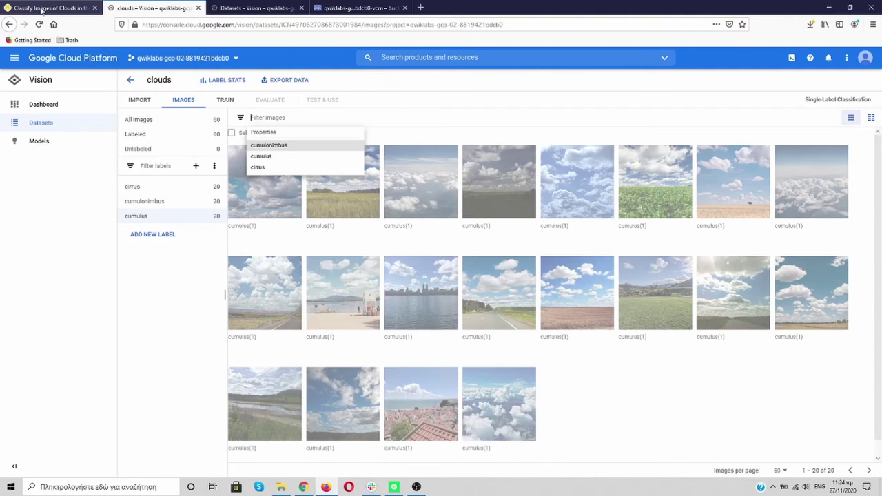
Following the lab's instructions, review the clouds dataset's label stats, including the Train, Validation and Test split, and close the summary.
{"action": "left_click", "coordinate": [43, 10]}
{"action": "scroll", "coordinate": [224, 249], "scroll_direction": "down", "scroll_amount": 3}
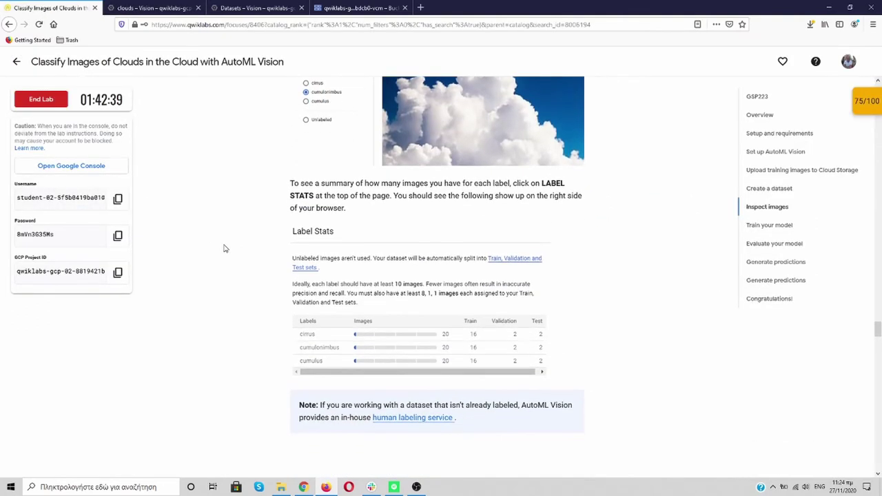
{"action": "scroll", "coordinate": [225, 250], "scroll_direction": "down", "scroll_amount": 1}
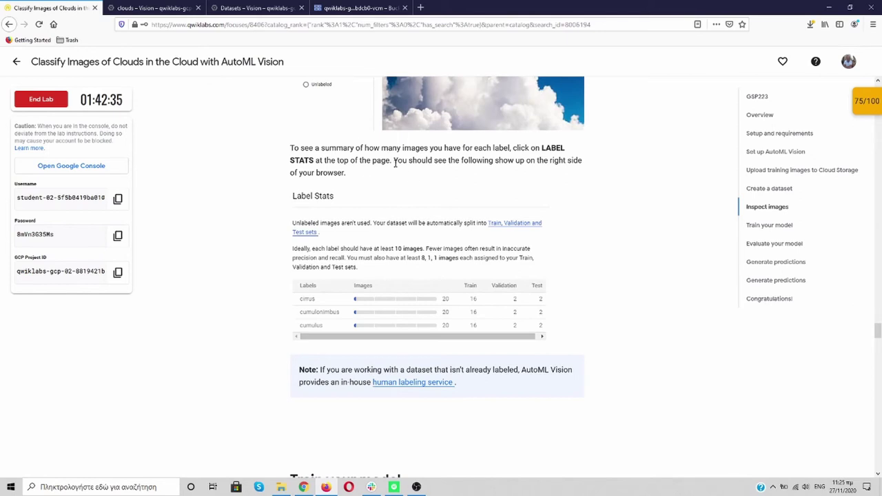
{"action": "left_click", "coordinate": [152, 8]}
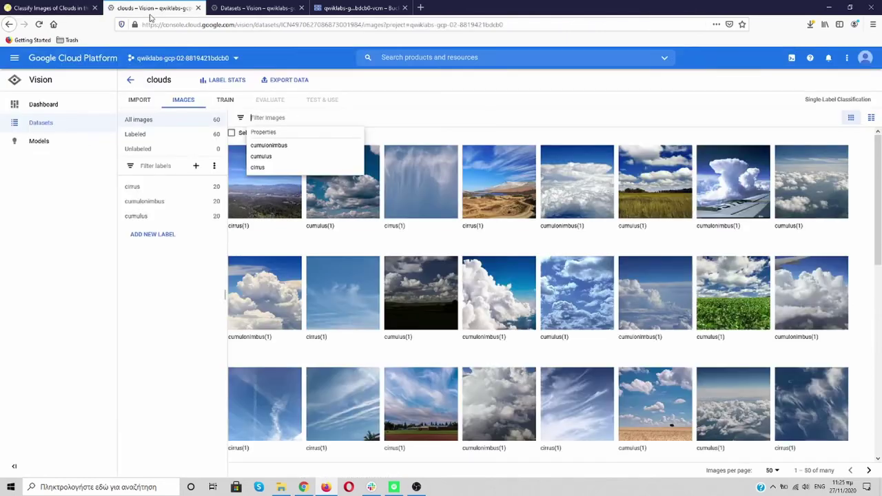
{"action": "left_click", "coordinate": [227, 81]}
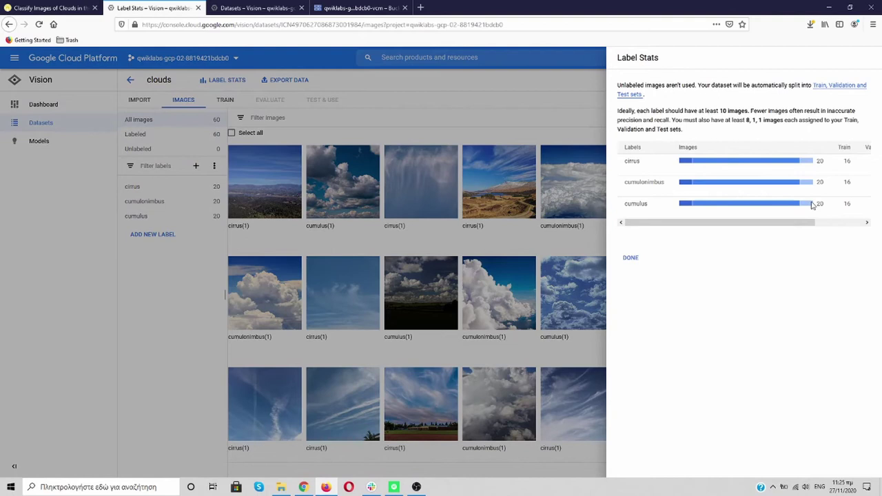
{"action": "left_click", "coordinate": [820, 226]}
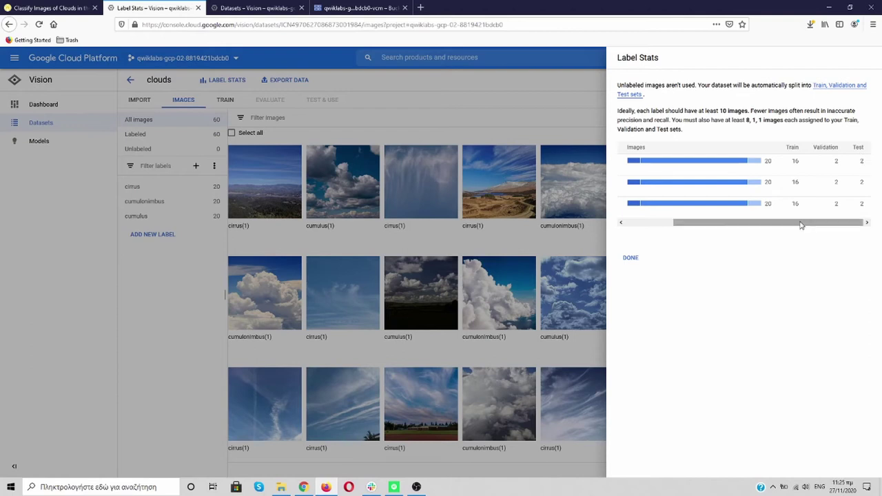
{"action": "left_click_drag", "start_coordinate": [801, 226], "coordinate": [676, 222]}
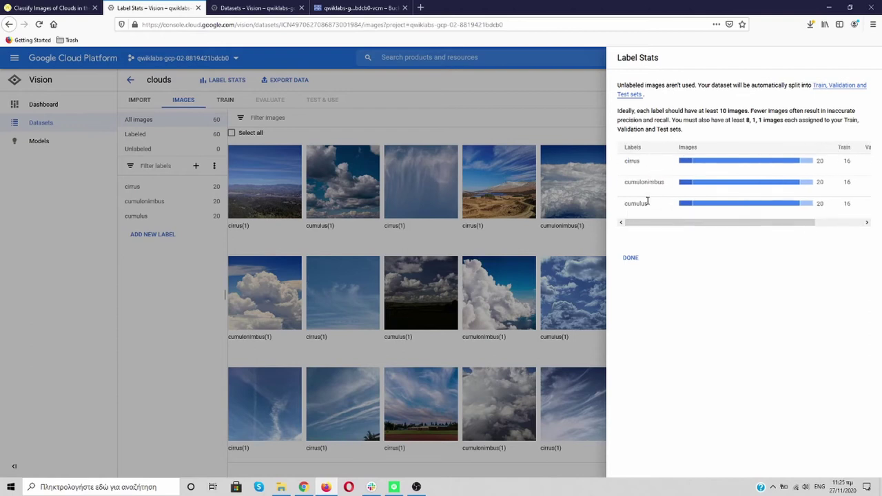
{"action": "left_click", "coordinate": [631, 259]}
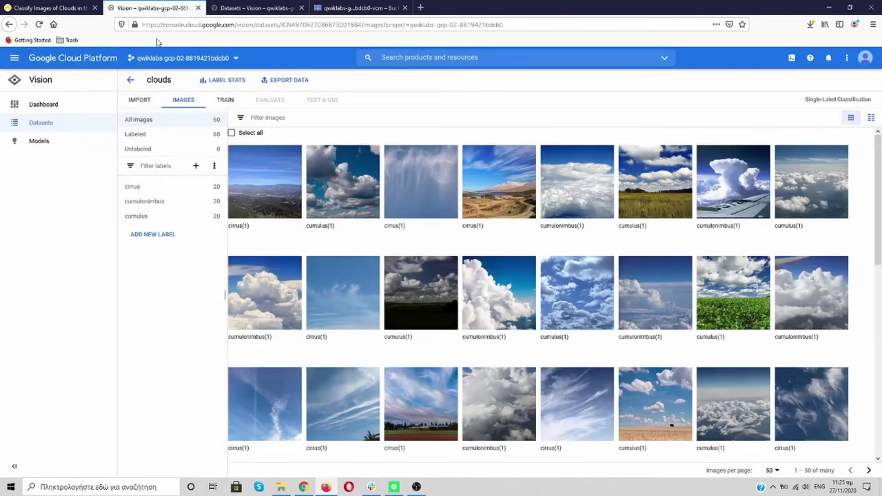
Read the lab's Train your model instructions and open the new model training form for the clouds dataset.
{"action": "left_click", "coordinate": [54, 8]}
{"action": "scroll", "coordinate": [197, 251], "scroll_direction": "down", "scroll_amount": 1}
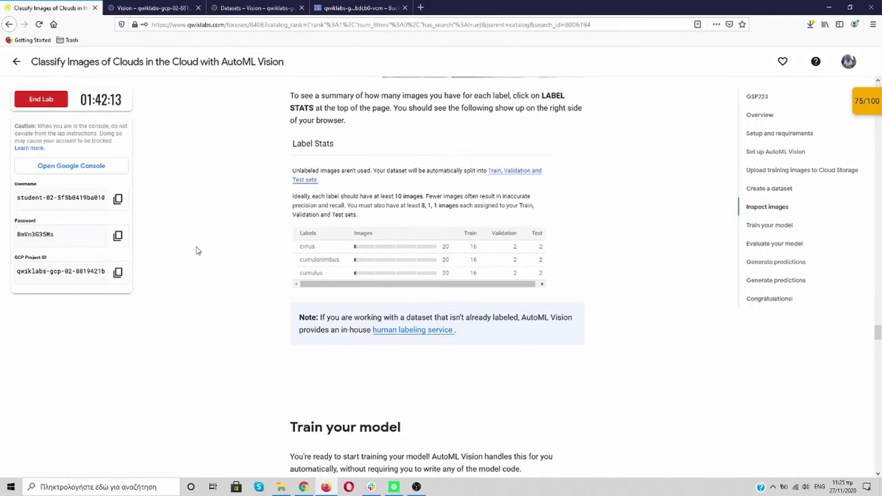
{"action": "scroll", "coordinate": [197, 251], "scroll_direction": "down", "scroll_amount": 2}
{"action": "scroll", "coordinate": [196, 251], "scroll_direction": "down", "scroll_amount": 2}
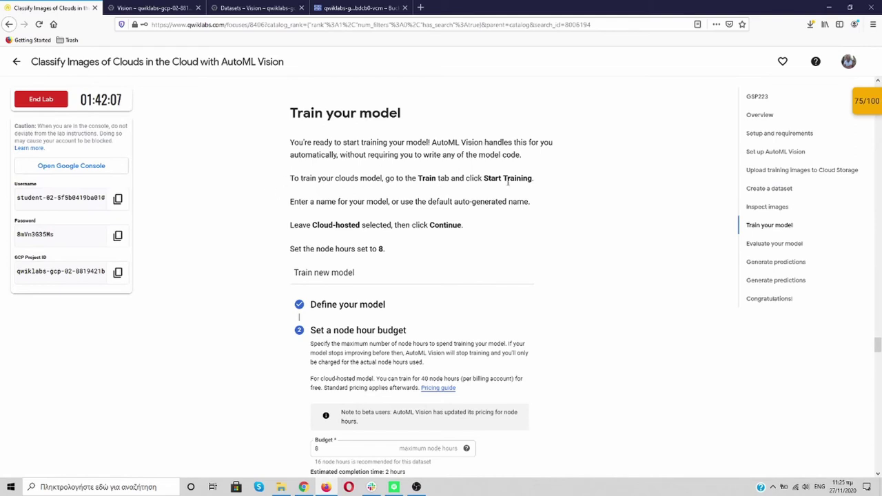
{"action": "left_click", "coordinate": [155, 8]}
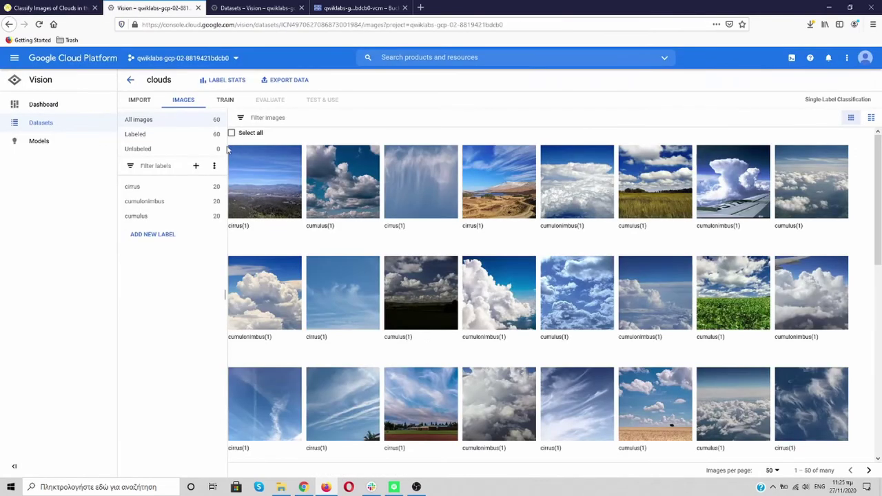
{"action": "left_click", "coordinate": [226, 102]}
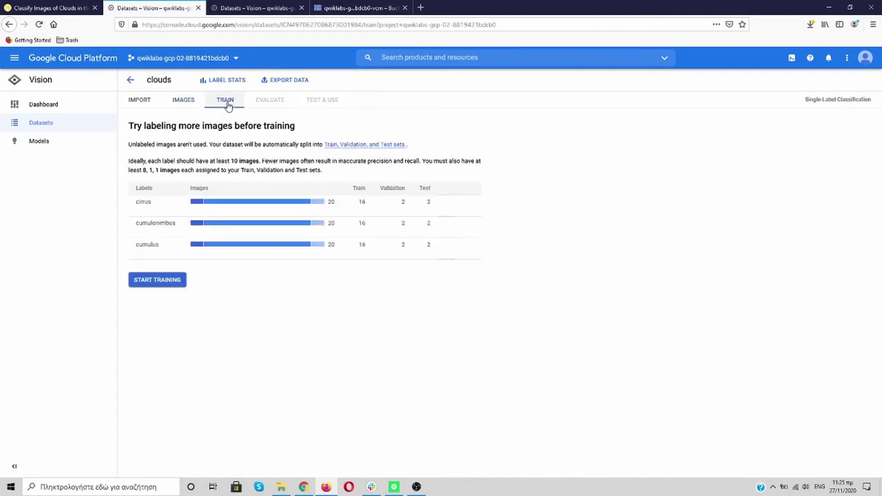
{"action": "left_click", "coordinate": [158, 281]}
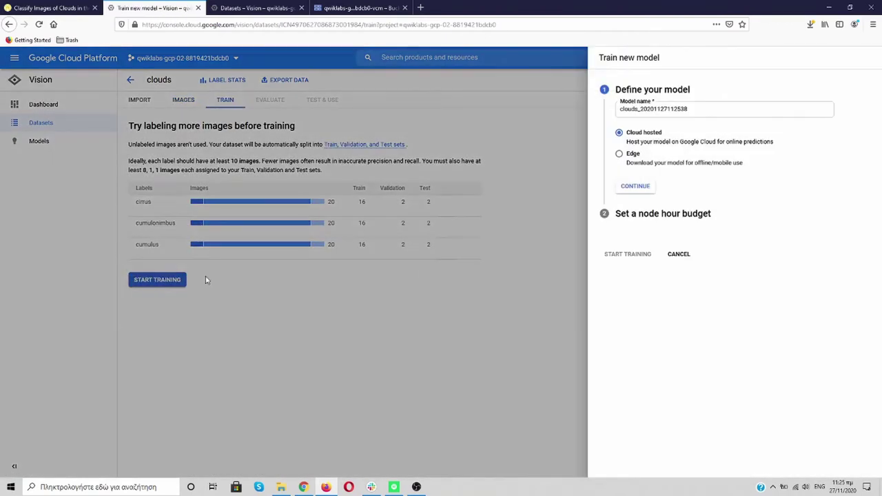
Check the lab's naming instruction and name the new model clouds_TheNorthCup_University.
{"action": "left_click", "coordinate": [47, 8]}
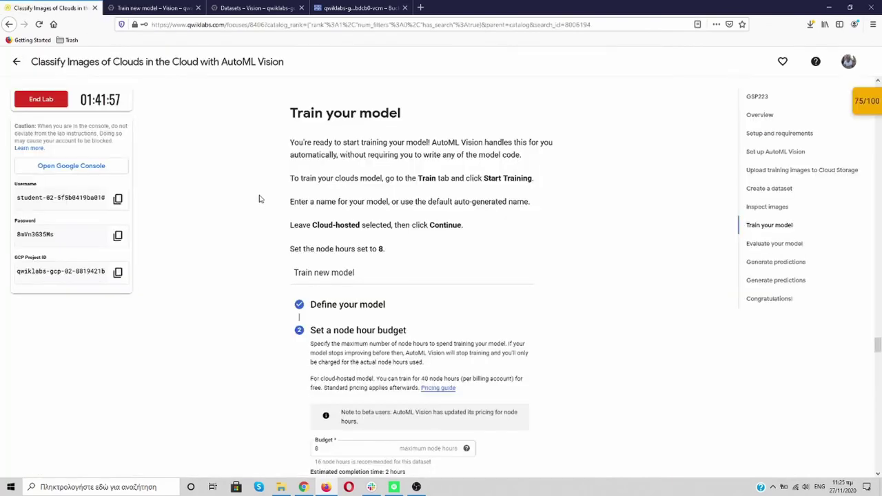
{"action": "scroll", "coordinate": [242, 202], "scroll_direction": "down", "scroll_amount": 1}
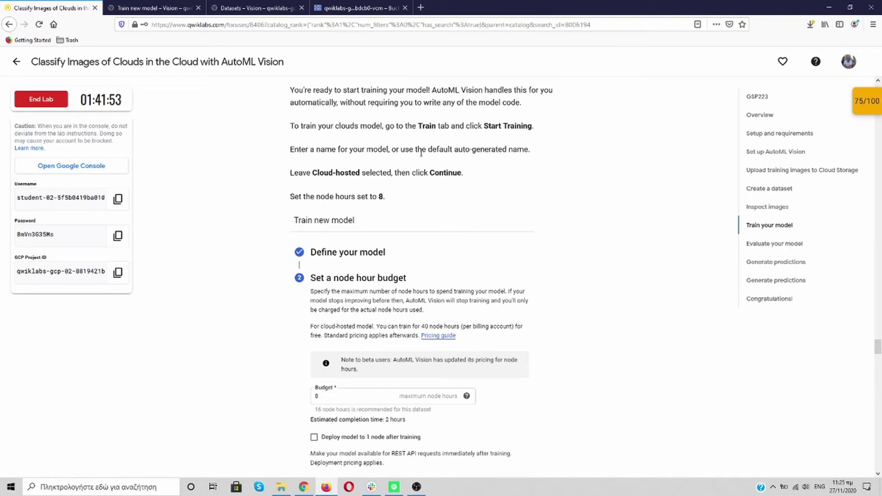
{"action": "left_click", "coordinate": [156, 9]}
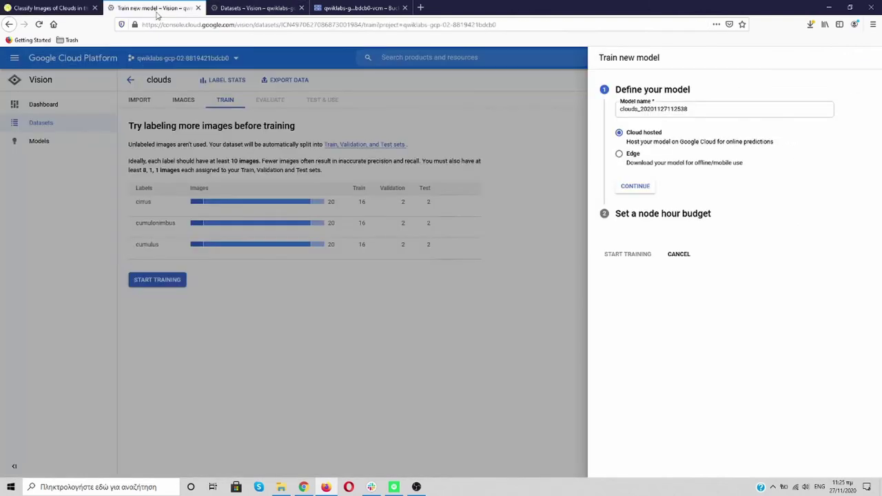
{"action": "left_click_drag", "start_coordinate": [719, 107], "coordinate": [641, 112]}
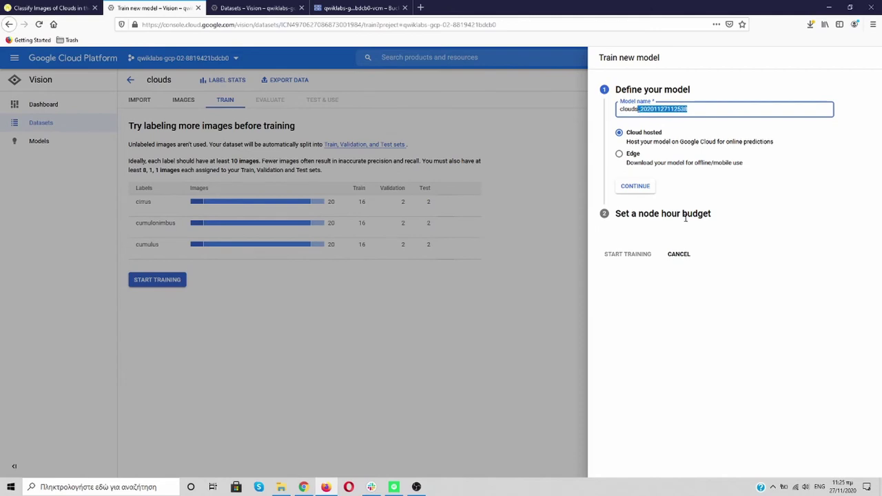
{"action": "key", "text": "BackSpace"}
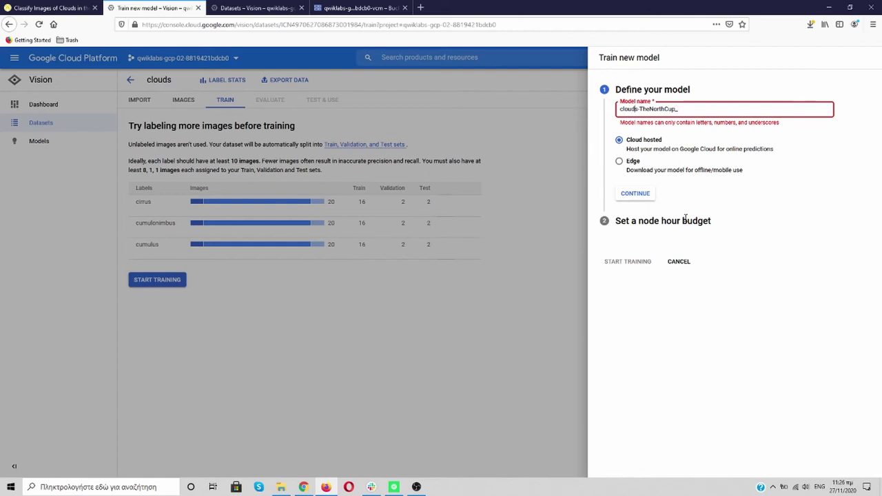
{"action": "key", "text": "Delete"}
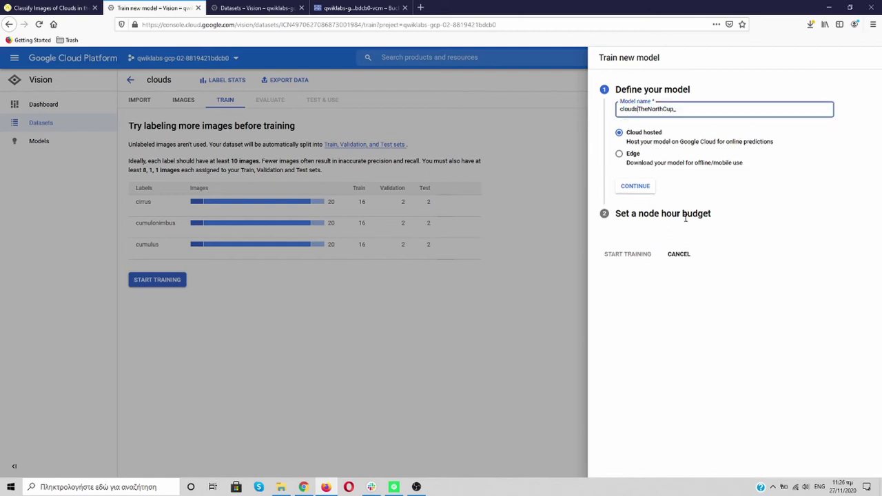
{"action": "type", "text": "_"}
Reread the lab's training settings, keep the model cloud hosted and continue to the node hour budget.
{"action": "left_click", "coordinate": [61, 8]}
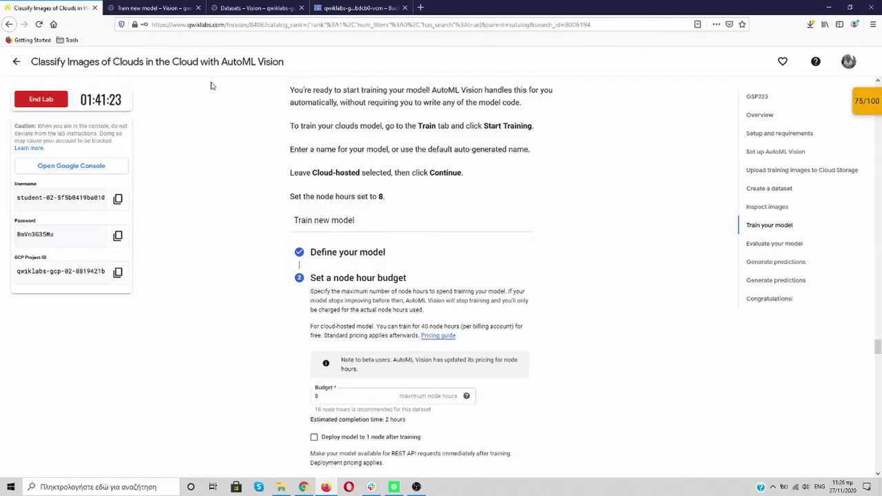
{"action": "scroll", "coordinate": [461, 162], "scroll_direction": "down", "scroll_amount": 1}
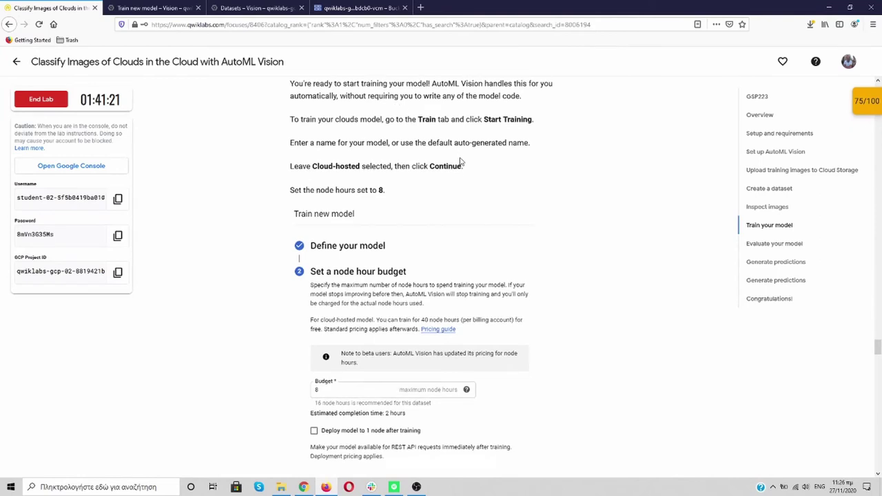
{"action": "scroll", "coordinate": [461, 162], "scroll_direction": "down", "scroll_amount": 1}
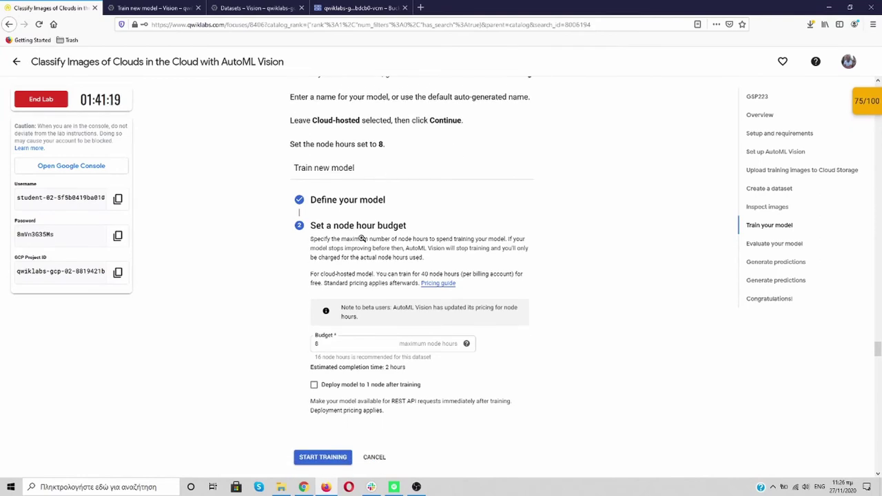
{"action": "scroll", "coordinate": [362, 237], "scroll_direction": "down", "scroll_amount": 1}
{"action": "scroll", "coordinate": [361, 236], "scroll_direction": "up", "scroll_amount": 3}
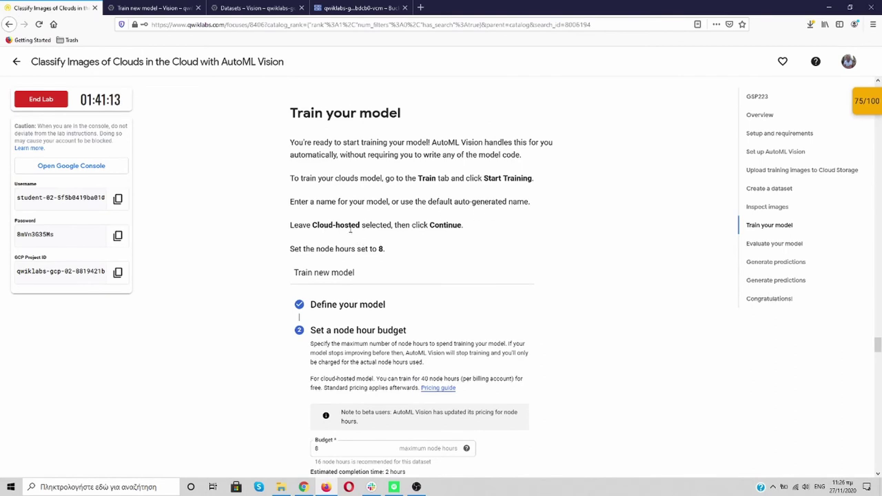
{"action": "left_click", "coordinate": [170, 8]}
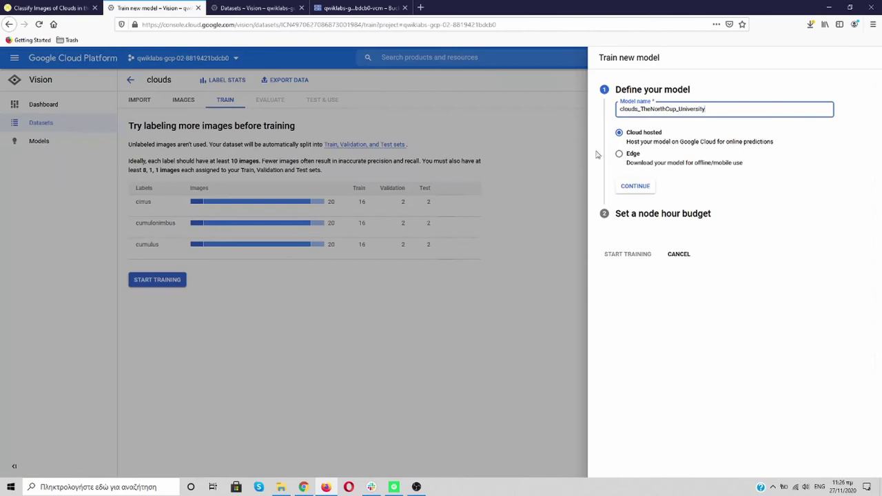
{"action": "left_click", "coordinate": [633, 187]}
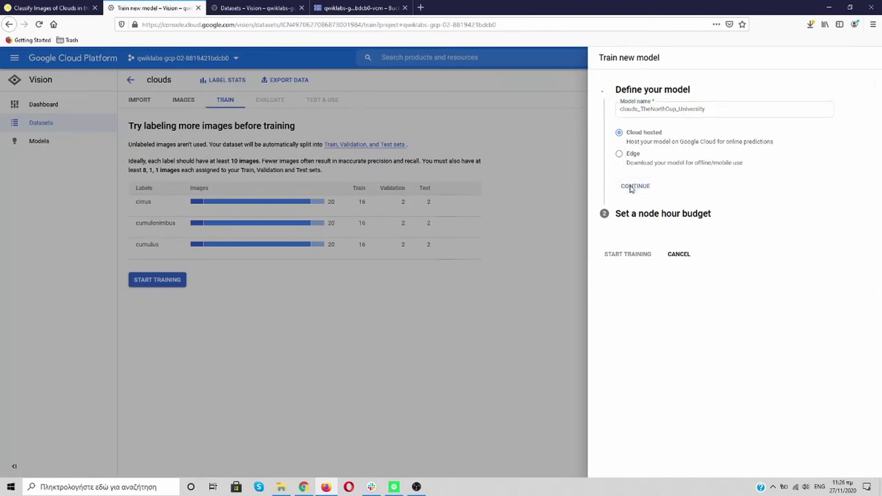
Following the lab's instructions, set the training budget to 8 node hours.
{"action": "left_click", "coordinate": [58, 9]}
{"action": "scroll", "coordinate": [391, 242], "scroll_direction": "down", "scroll_amount": 1}
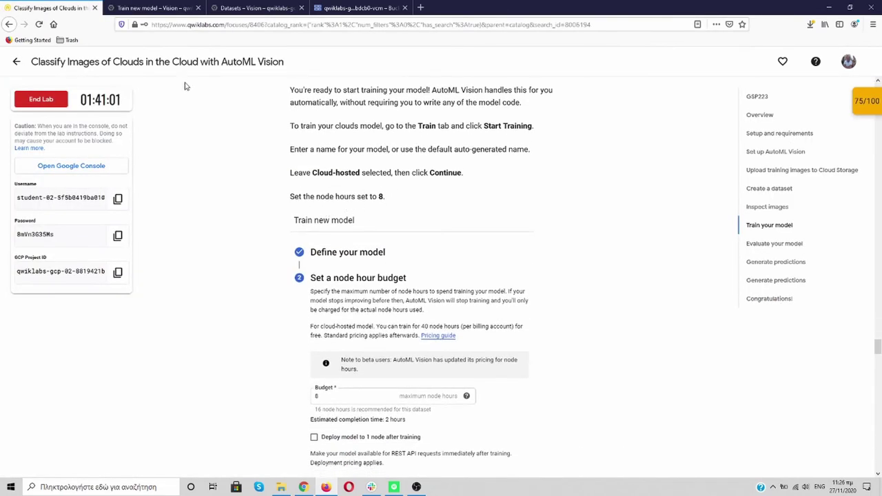
{"action": "left_click", "coordinate": [156, 9]}
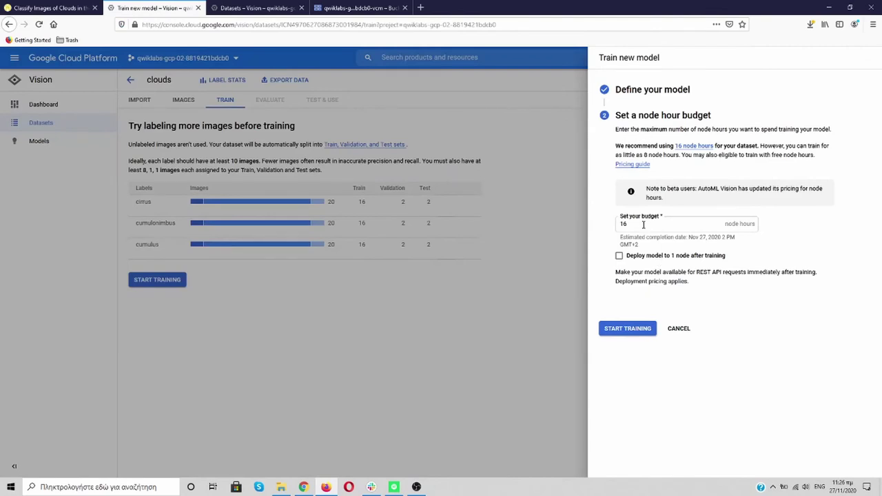
{"action": "left_click_drag", "start_coordinate": [643, 224], "coordinate": [619, 224]}
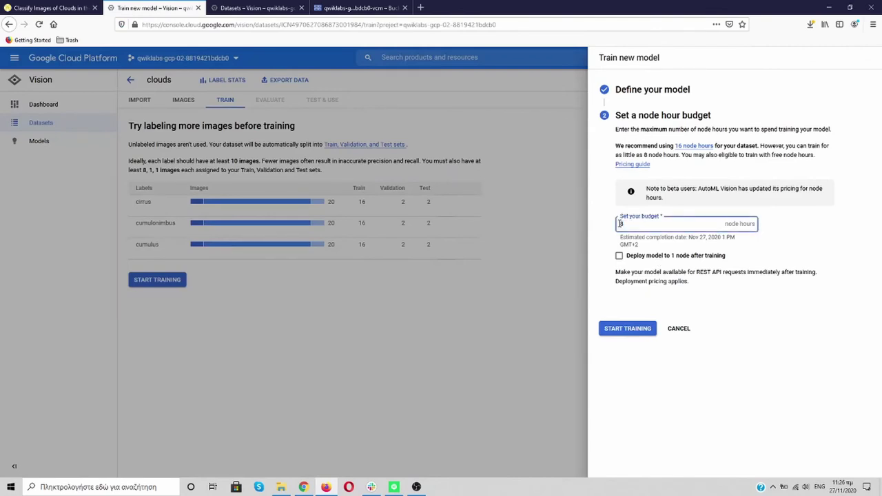
Check the lab's remaining training instructions and start training the model without deploying it to a node.
{"action": "left_click", "coordinate": [47, 8]}
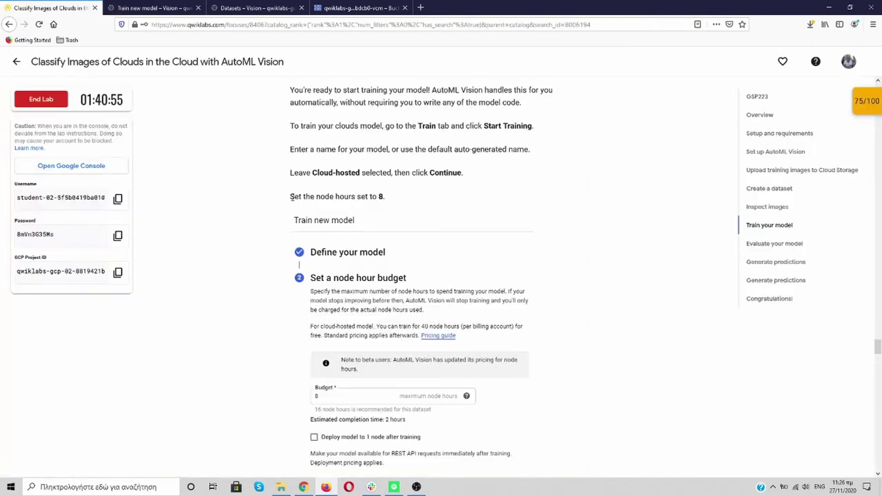
{"action": "scroll", "coordinate": [367, 203], "scroll_direction": "down", "scroll_amount": 2}
{"action": "scroll", "coordinate": [366, 203], "scroll_direction": "down", "scroll_amount": 4}
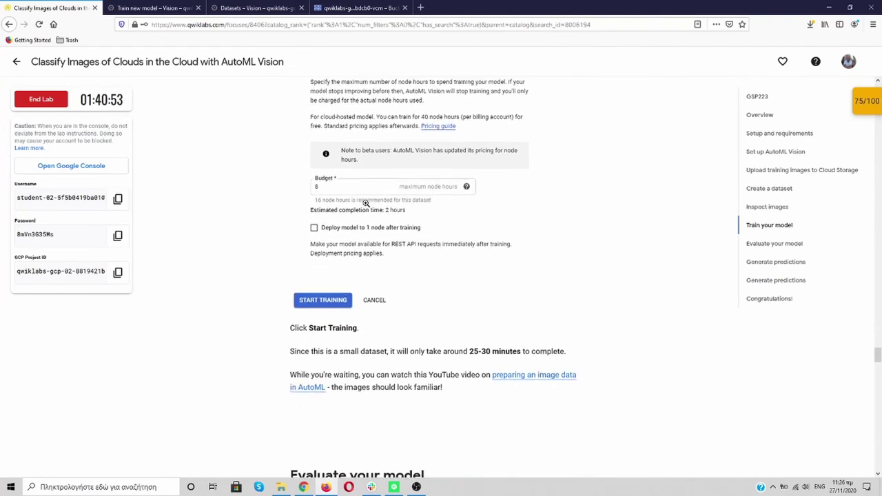
{"action": "left_click", "coordinate": [153, 7]}
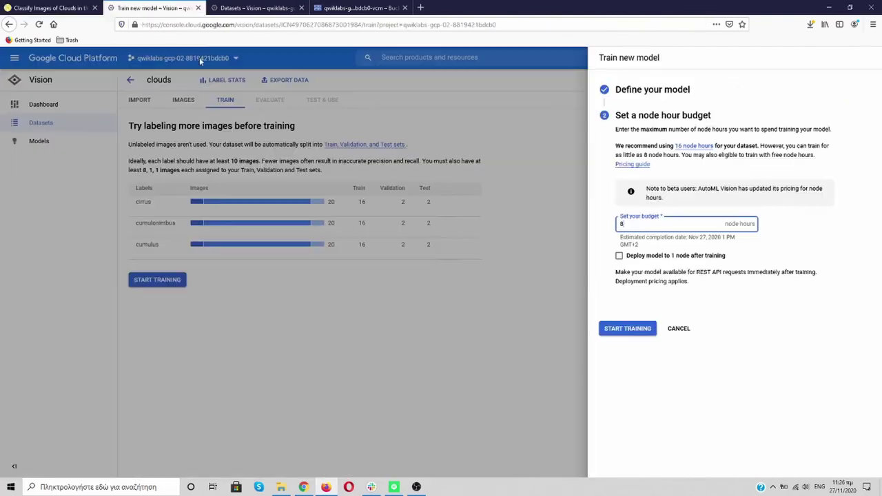
{"action": "left_click", "coordinate": [628, 329]}
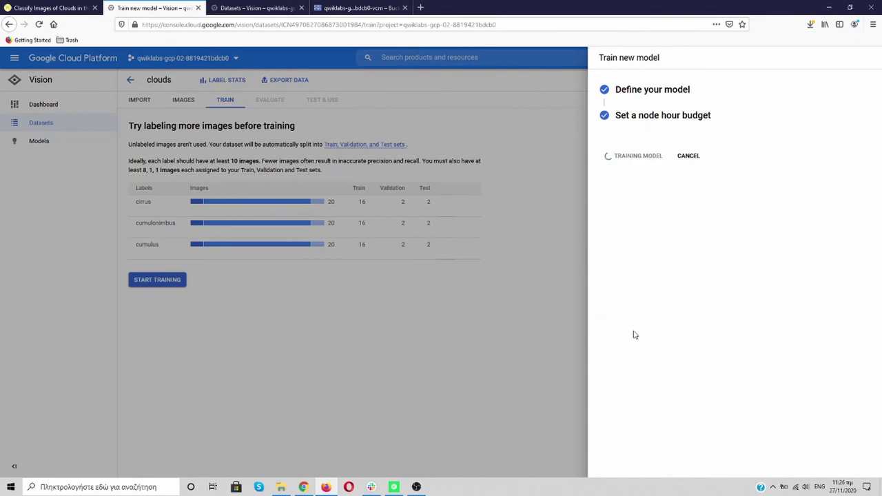
Read the lab's notes on training duration and evaluation, and check the progress of the model's training.
{"action": "left_click", "coordinate": [57, 9]}
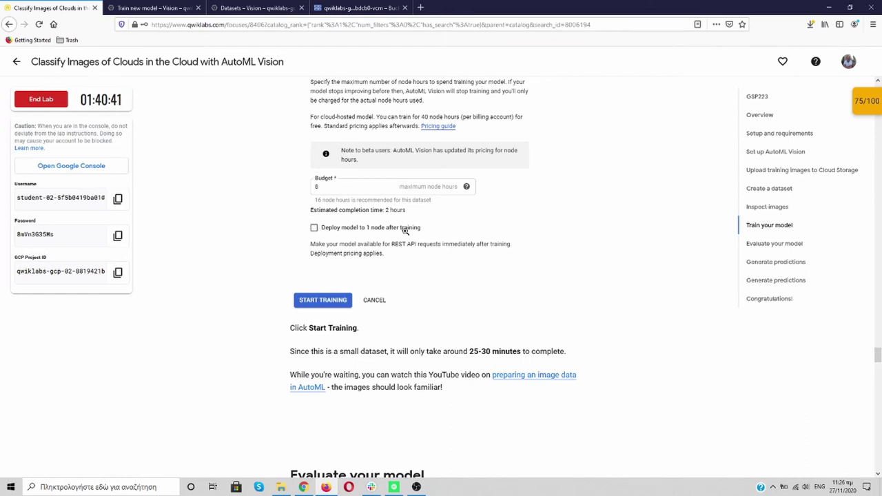
{"action": "scroll", "coordinate": [335, 286], "scroll_direction": "down", "scroll_amount": 1}
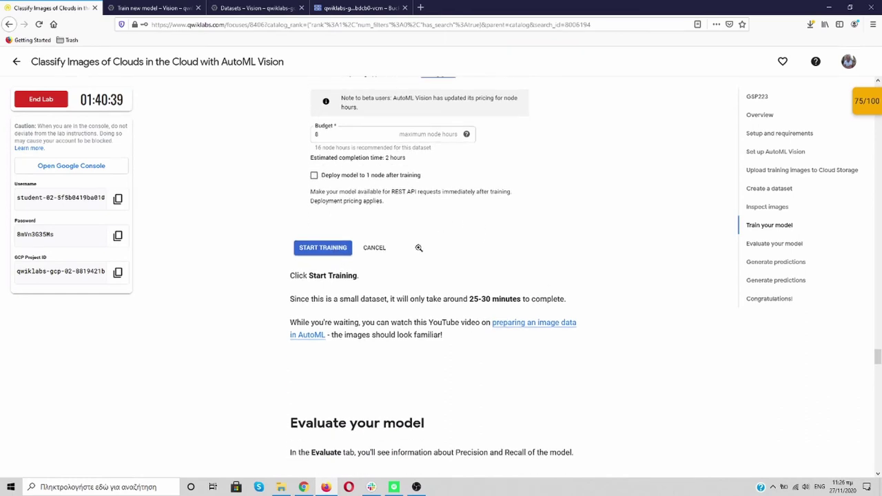
{"action": "left_click", "coordinate": [153, 7]}
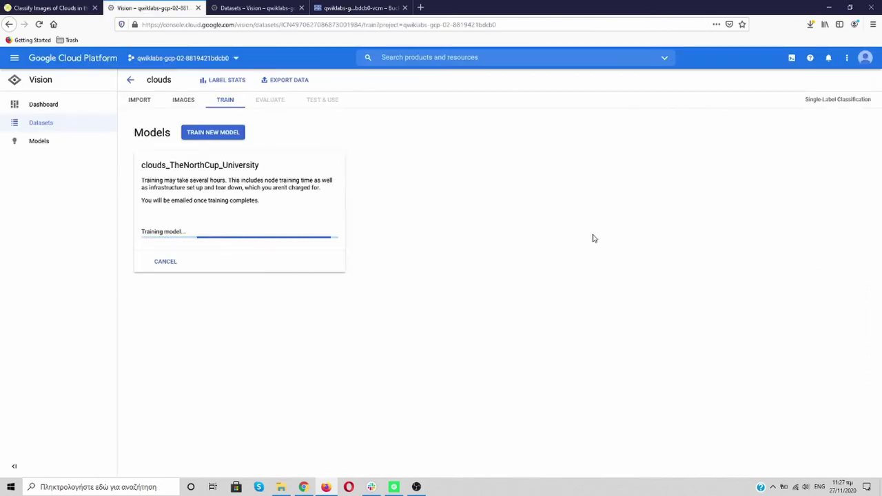
{"action": "left_click", "coordinate": [52, 7]}
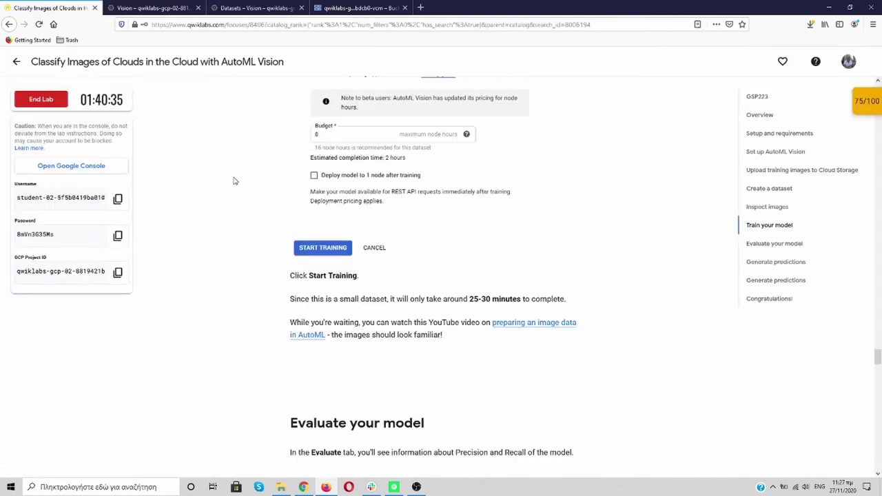
{"action": "scroll", "coordinate": [277, 234], "scroll_direction": "down", "scroll_amount": 2}
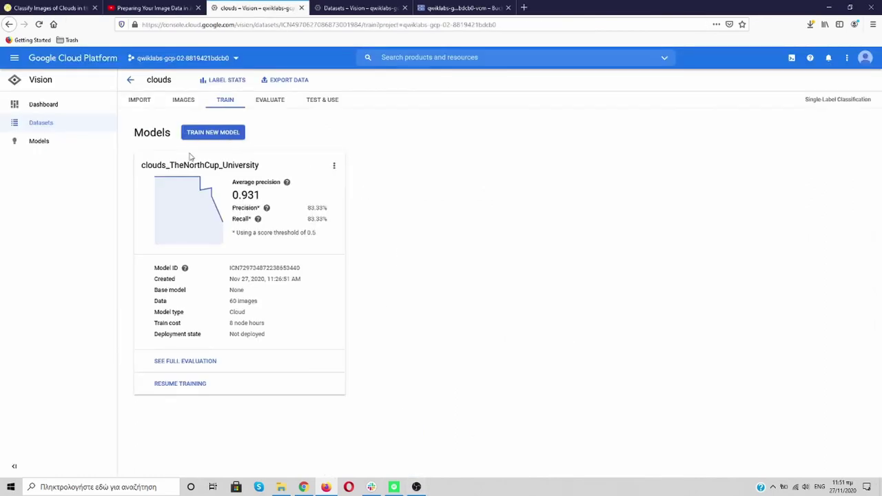
Look at the lab's suggested YouTube video on preparing image data in AutoML Vision, compare it with its lab link, and close it.
{"action": "left_click", "coordinate": [153, 8]}
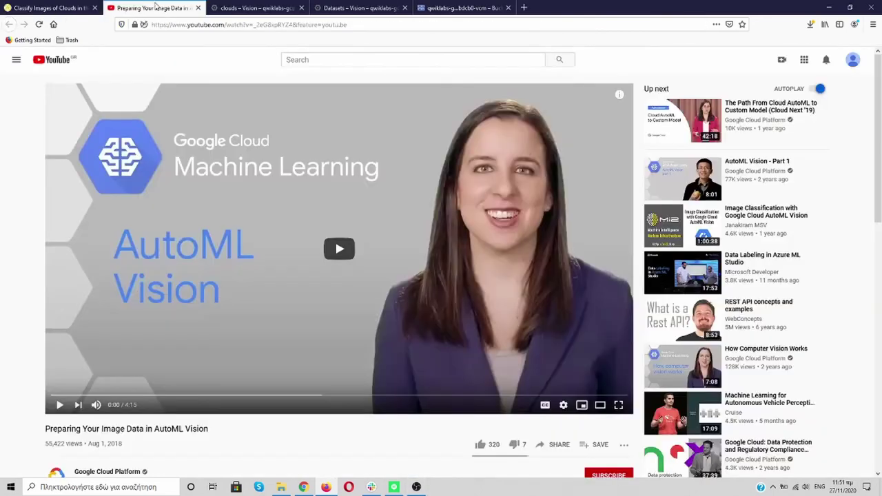
{"action": "left_click", "coordinate": [60, 7]}
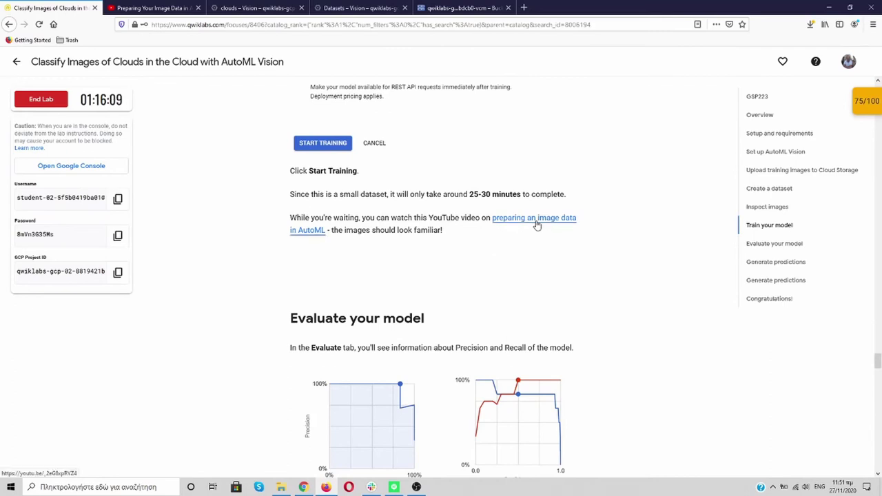
{"action": "left_click", "coordinate": [153, 8]}
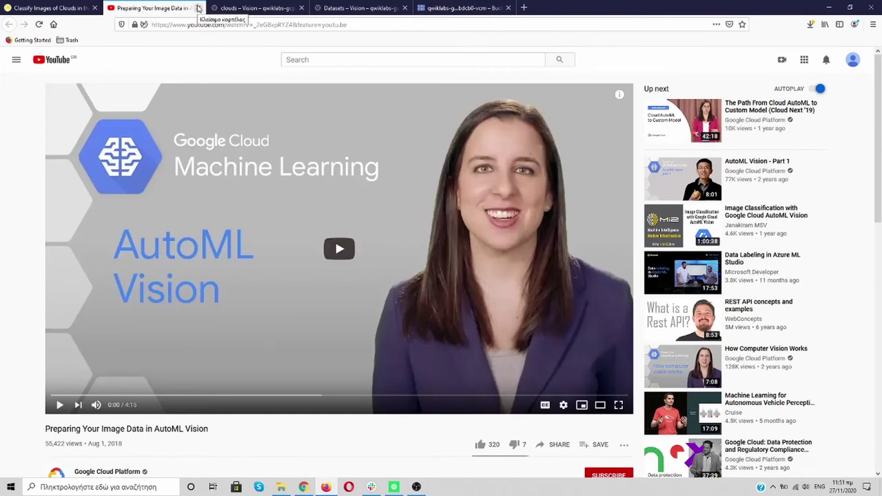
{"action": "left_click", "coordinate": [198, 8]}
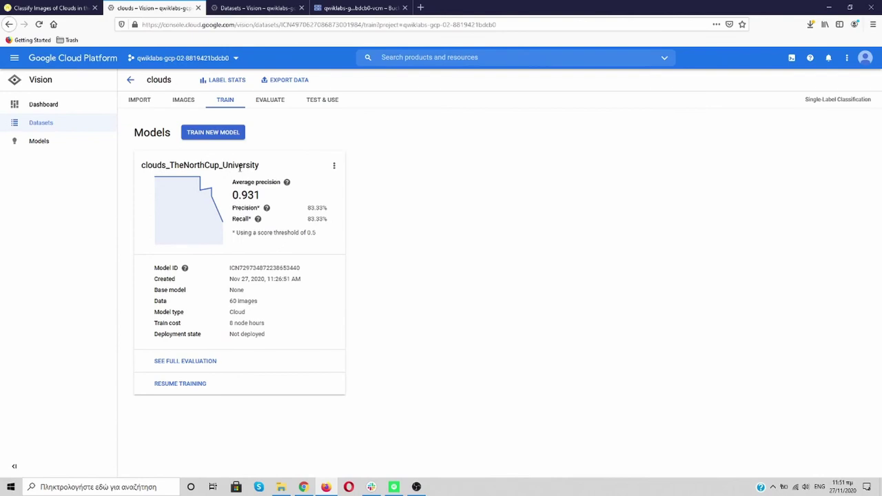
Read the explanation of average precision for the trained clouds_TheNorthCup_University model and close it.
{"action": "left_click", "coordinate": [287, 182]}
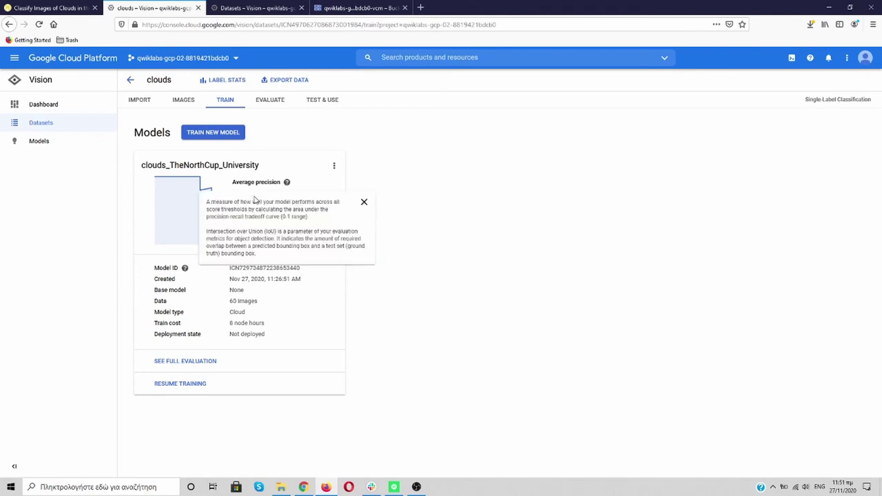
{"action": "left_click", "coordinate": [421, 225]}
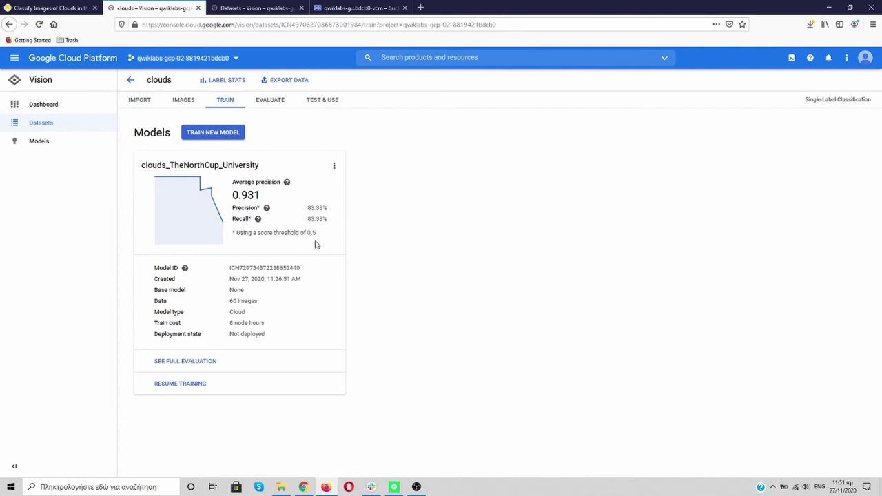
Open the full evaluation of the clouds_TheNorthCup_University model and compare its precision, recall and confusion matrix with the lab's evaluation section.
{"action": "left_click", "coordinate": [200, 364]}
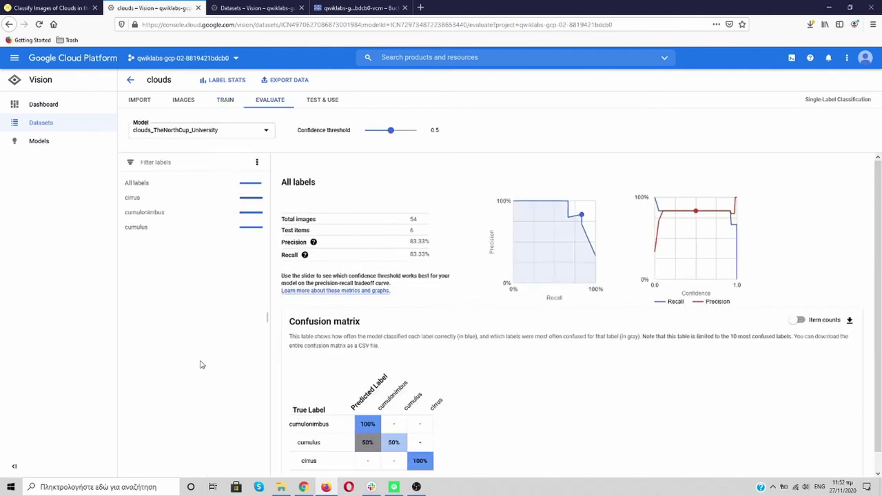
{"action": "scroll", "coordinate": [419, 302], "scroll_direction": "down", "scroll_amount": 1}
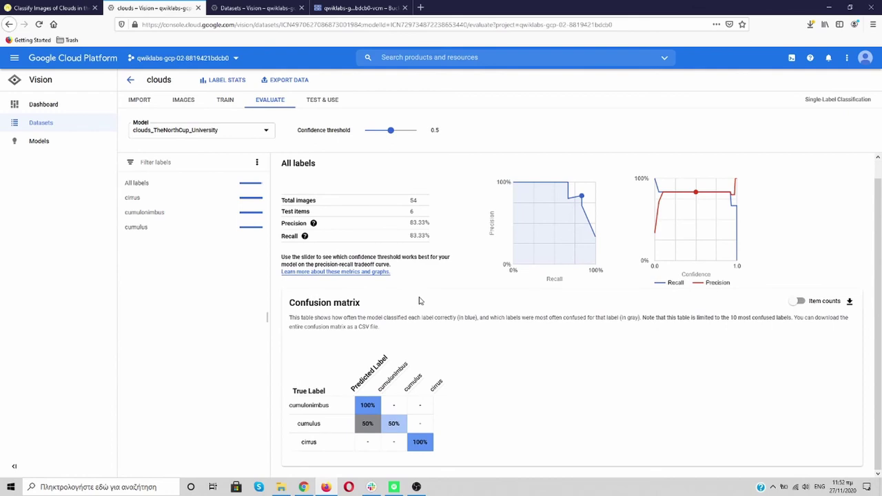
{"action": "left_click", "coordinate": [58, 7]}
{"action": "scroll", "coordinate": [262, 229], "scroll_direction": "down", "scroll_amount": 5}
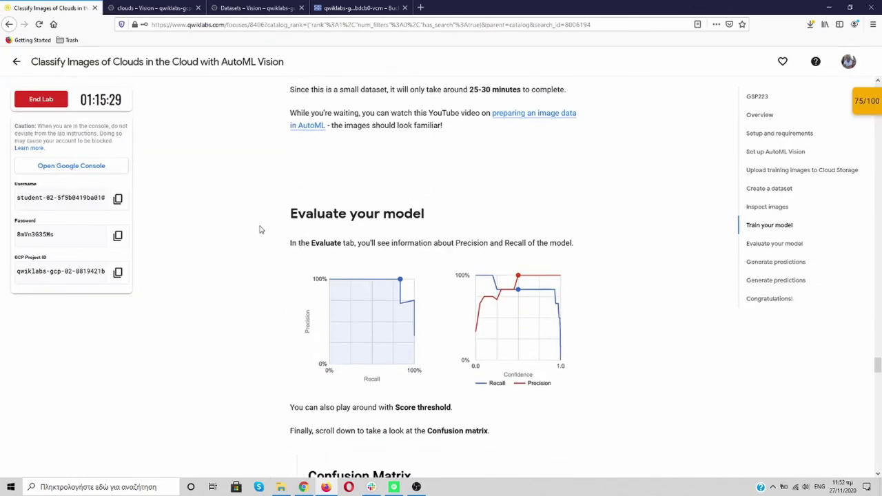
{"action": "left_click", "coordinate": [152, 7]}
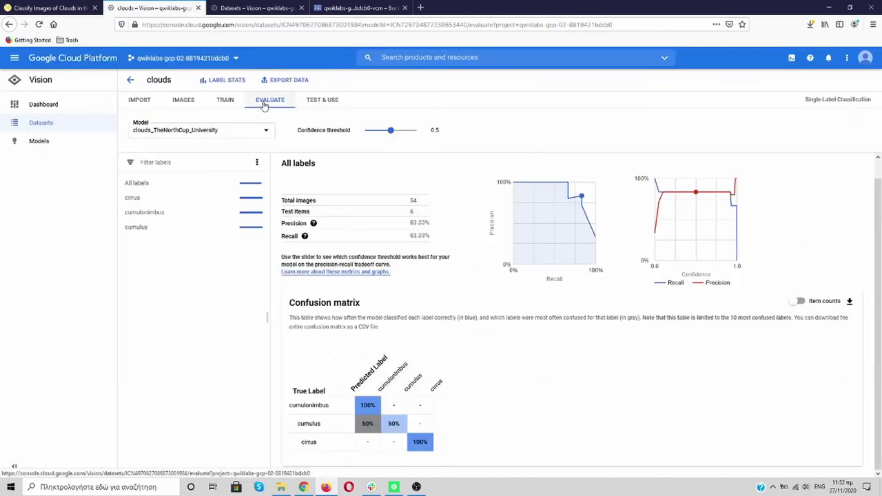
{"action": "left_click", "coordinate": [62, 8]}
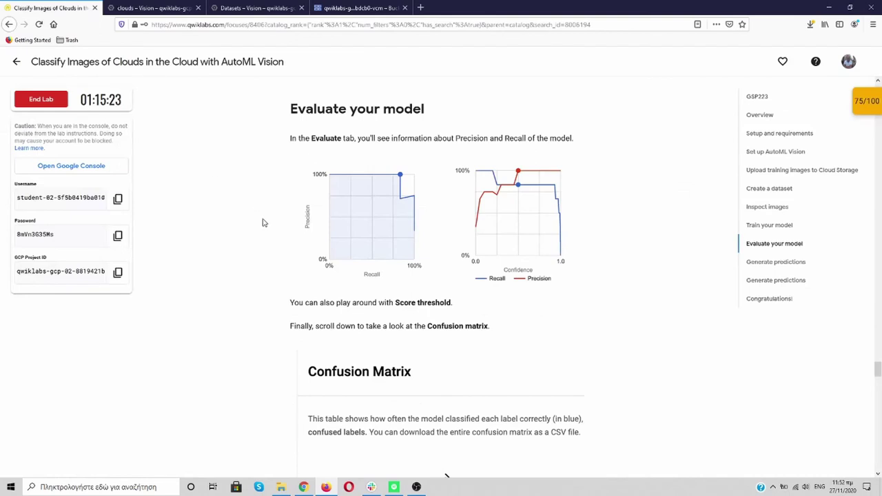
{"action": "scroll", "coordinate": [263, 223], "scroll_direction": "down", "scroll_amount": 2}
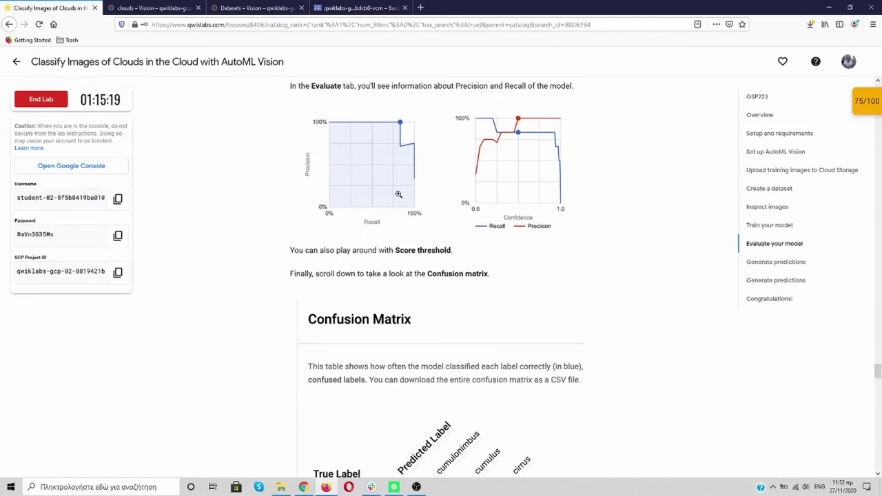
{"action": "scroll", "coordinate": [398, 194], "scroll_direction": "down", "scroll_amount": 4}
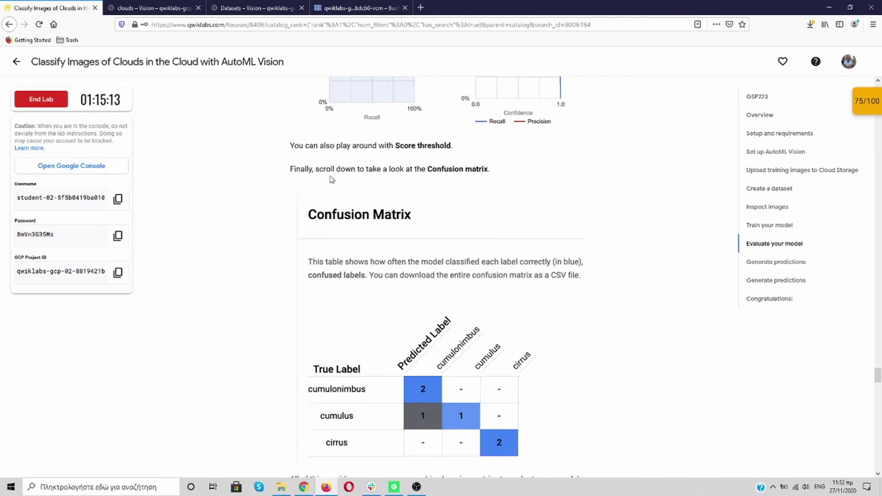
{"action": "scroll", "coordinate": [333, 180], "scroll_direction": "down", "scroll_amount": 2}
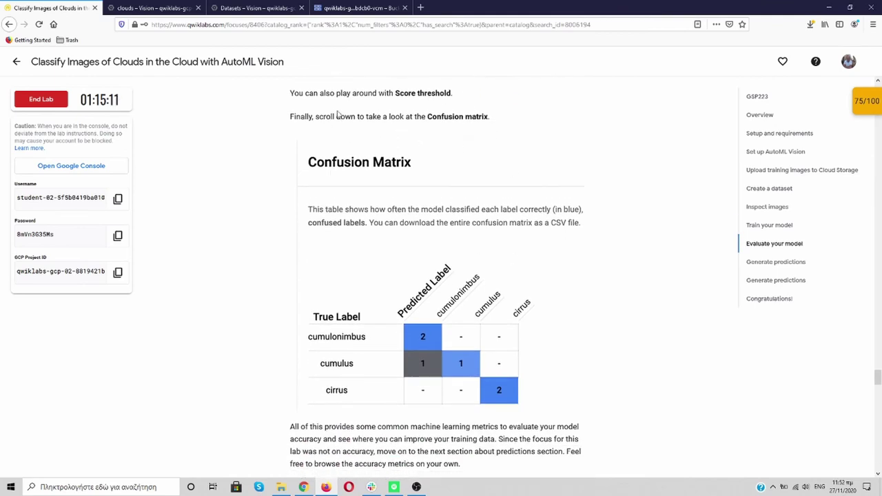
Try lower and higher confidence thresholds in the model's evaluation, and leave the threshold at 0.77.
{"action": "left_click", "coordinate": [157, 9]}
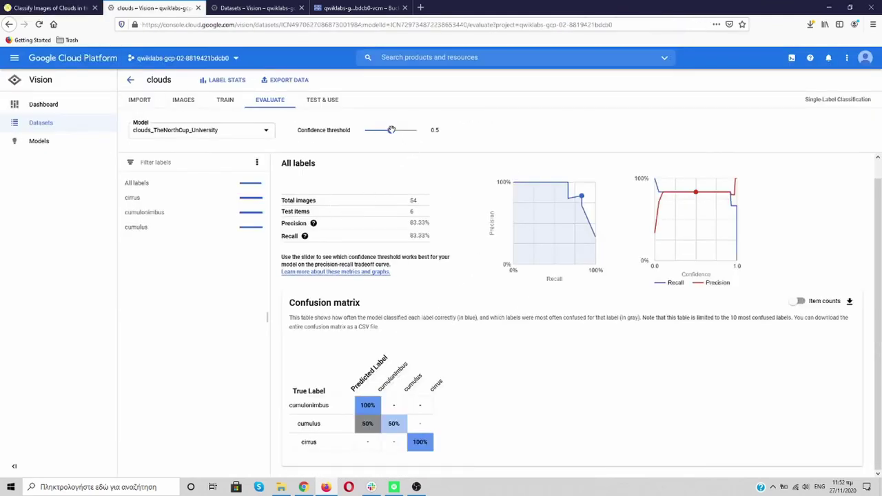
{"action": "left_click_drag", "start_coordinate": [391, 129], "coordinate": [403, 130]}
{"action": "mouse_move", "coordinate": [408, 129]}
{"action": "left_mouse_down"}
{"action": "mouse_move", "coordinate": [363, 131]}
{"action": "mouse_move", "coordinate": [382, 130]}
{"action": "left_mouse_up"}
{"action": "left_click_drag", "start_coordinate": [392, 131], "coordinate": [405, 130]}
Read the rest of the lab's evaluation section and its instructions for deploying the model before generating predictions.
{"action": "left_click", "coordinate": [50, 7]}
{"action": "scroll", "coordinate": [250, 255], "scroll_direction": "down", "scroll_amount": 1}
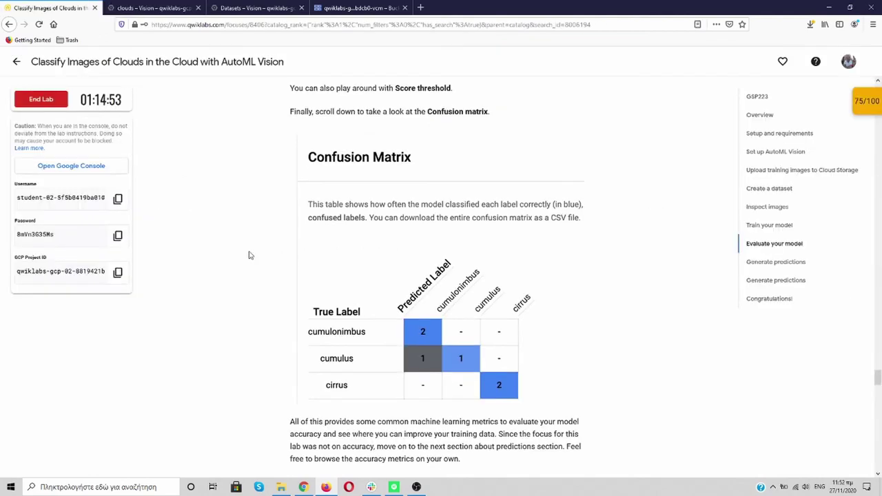
{"action": "scroll", "coordinate": [250, 255], "scroll_direction": "down", "scroll_amount": 5}
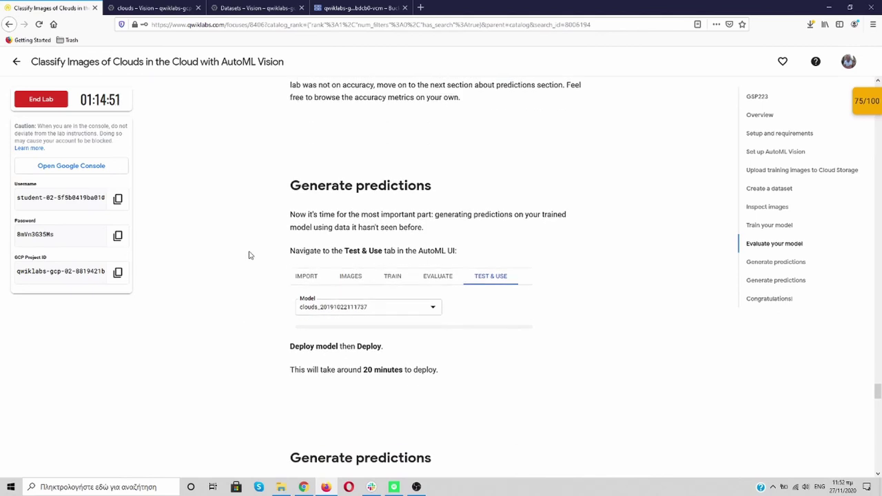
{"action": "scroll", "coordinate": [250, 255], "scroll_direction": "down", "scroll_amount": 1}
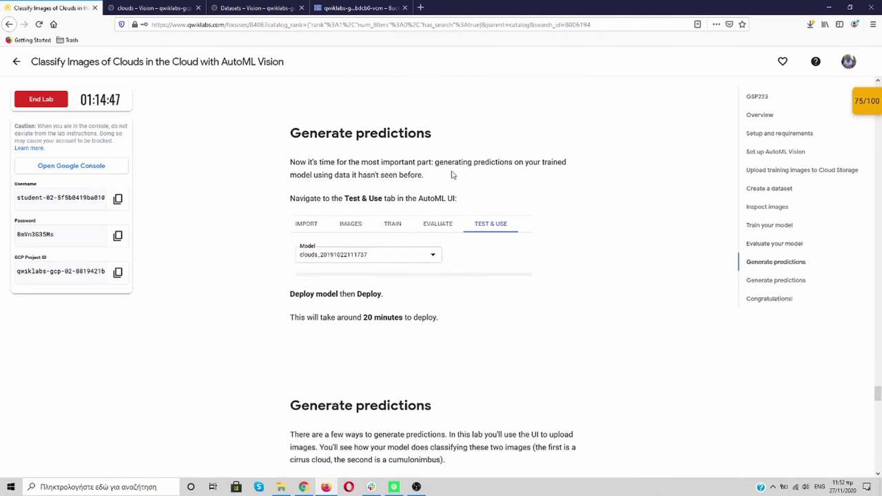
{"action": "scroll", "coordinate": [452, 175], "scroll_direction": "down", "scroll_amount": 1}
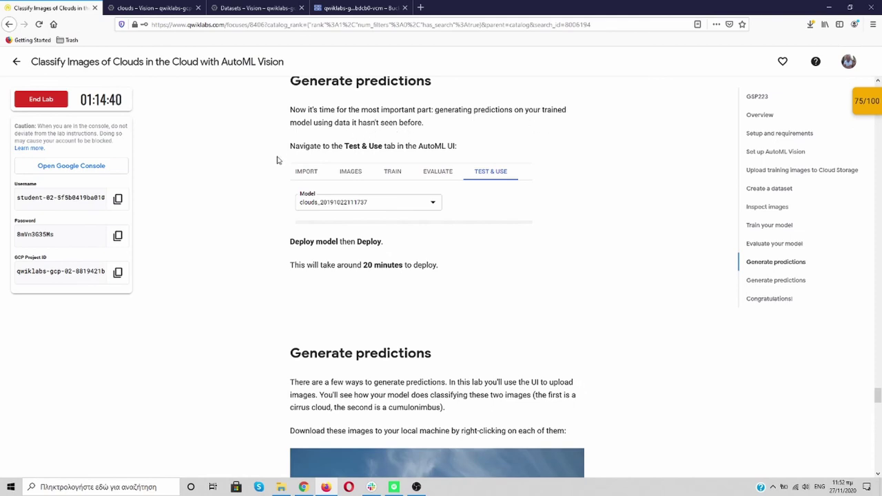
{"action": "scroll", "coordinate": [278, 160], "scroll_direction": "down", "scroll_amount": 1}
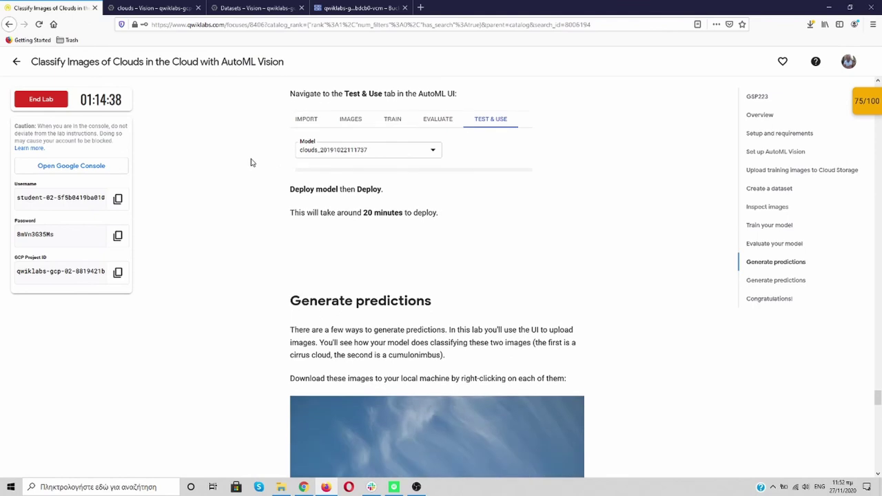
Deploy the clouds_TheNorthCup_University model on 1 node for online prediction, as the lab instructs.
{"action": "left_click", "coordinate": [150, 8]}
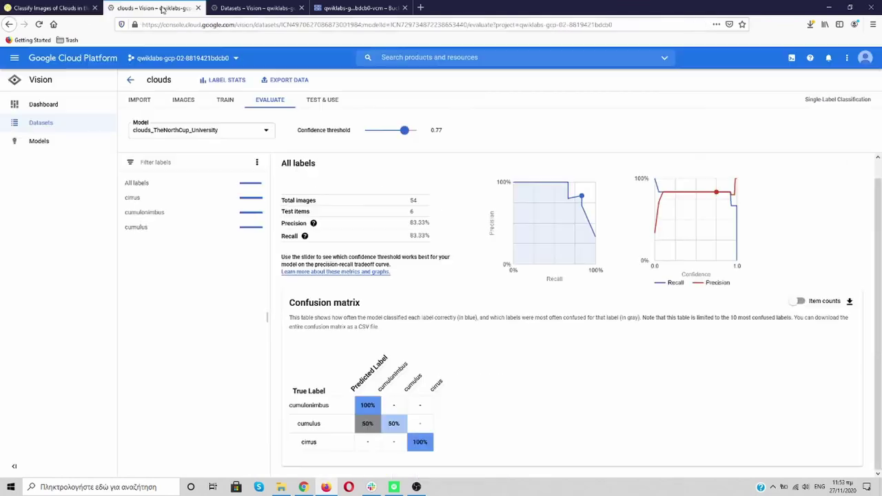
{"action": "left_click", "coordinate": [327, 103]}
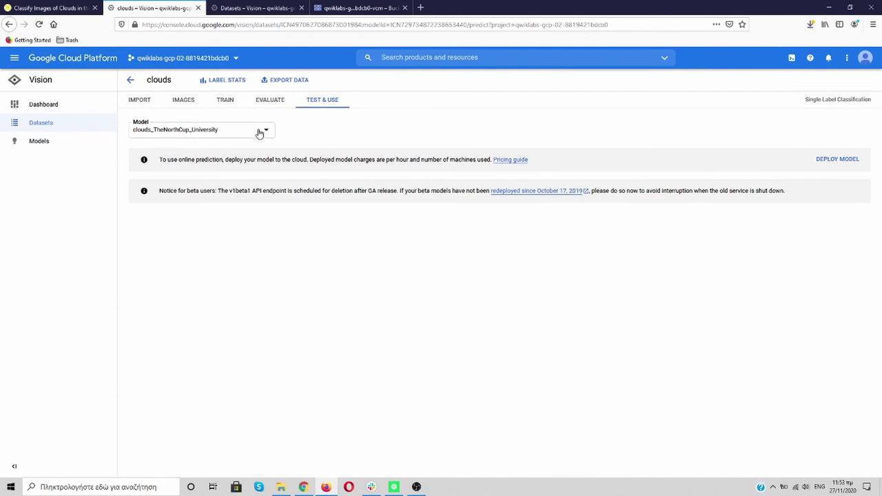
{"action": "left_click", "coordinate": [62, 10]}
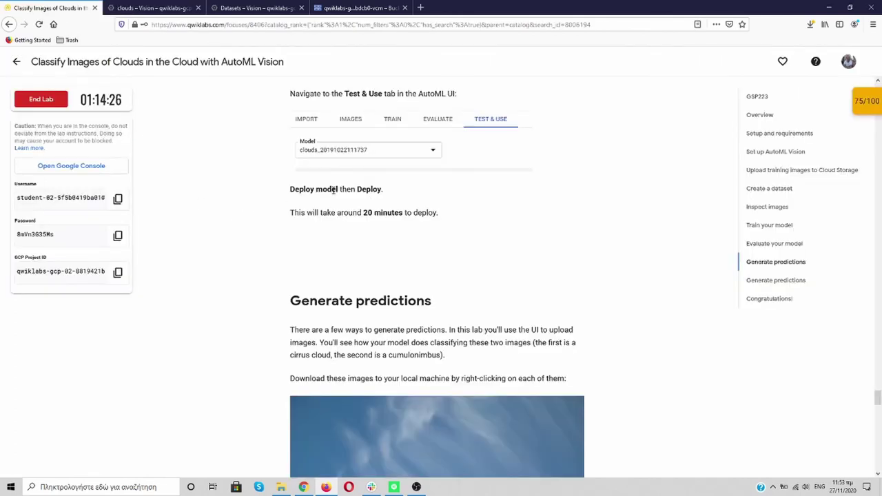
{"action": "left_click", "coordinate": [152, 8]}
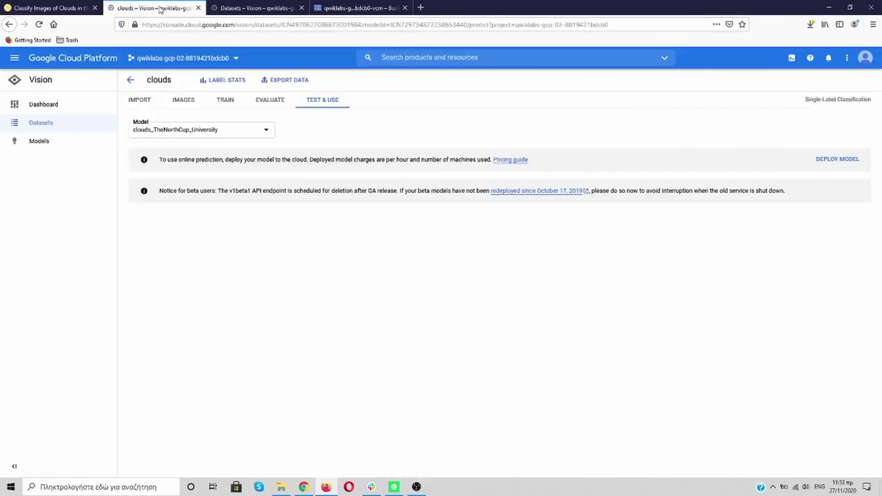
{"action": "left_click", "coordinate": [838, 161]}
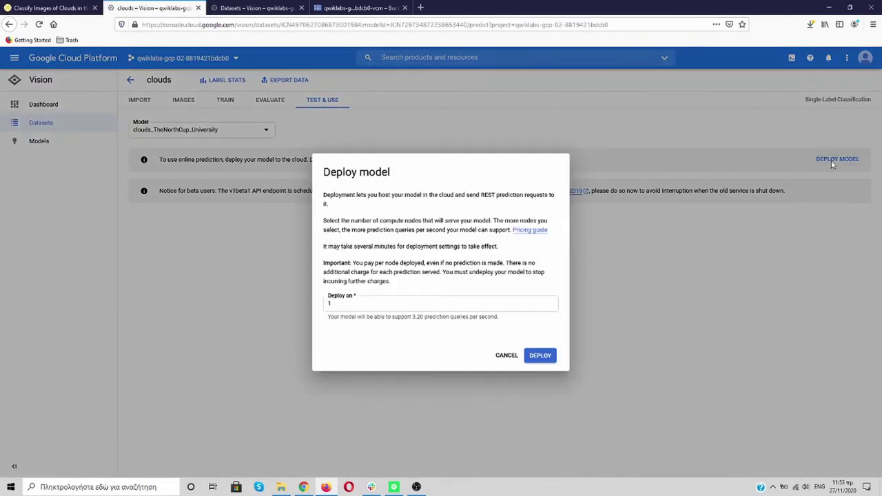
{"action": "left_click", "coordinate": [538, 356]}
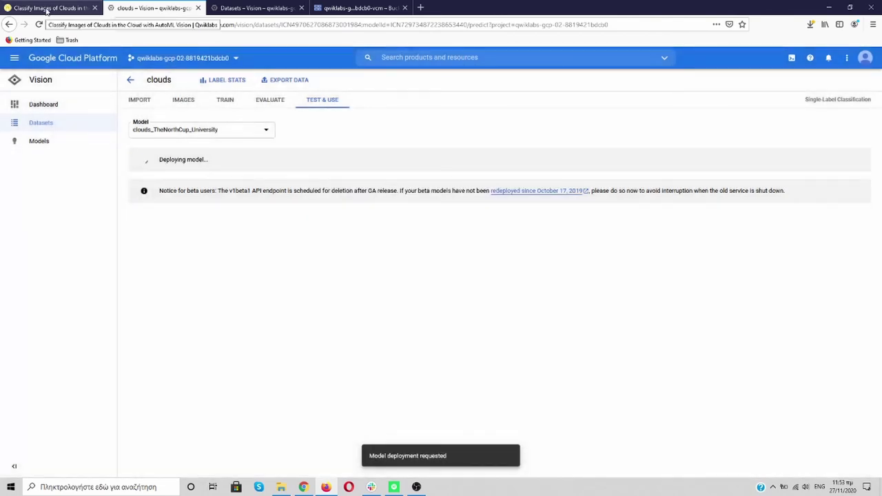
Read the lab's Generate predictions section and look at its cirrus and cumulonimbus sample images.
{"action": "left_click", "coordinate": [47, 8]}
{"action": "scroll", "coordinate": [305, 205], "scroll_direction": "down", "scroll_amount": 1}
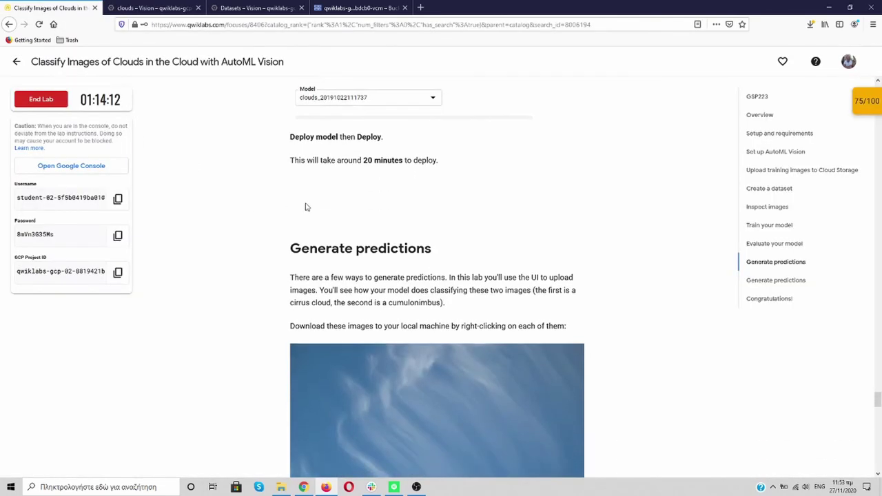
{"action": "scroll", "coordinate": [457, 182], "scroll_direction": "down", "scroll_amount": 1}
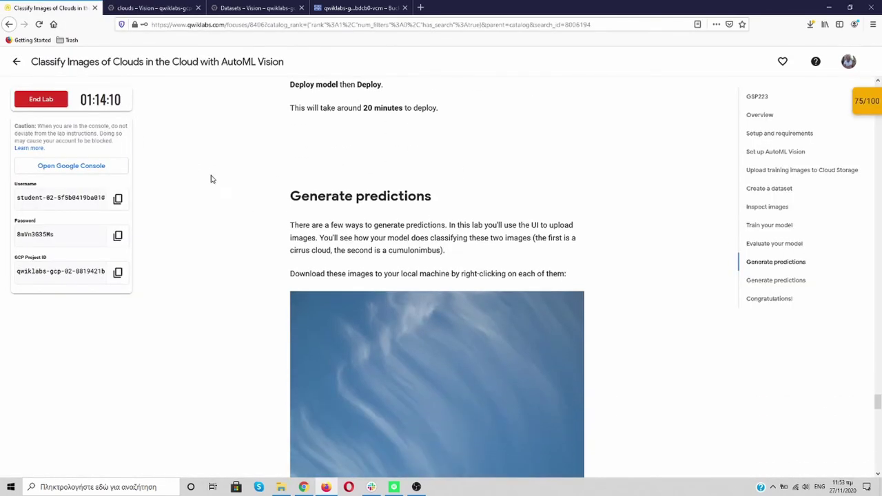
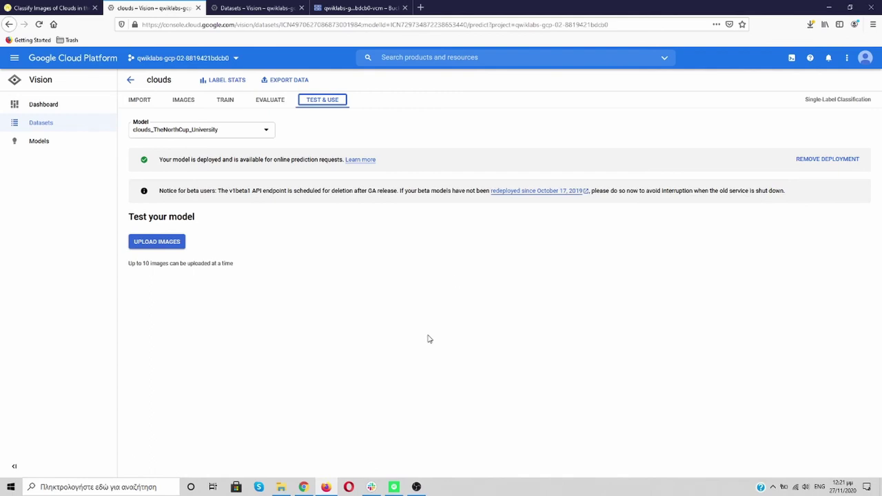
{"action": "left_click", "coordinate": [77, 8]}
{"action": "scroll", "coordinate": [196, 232], "scroll_direction": "down", "scroll_amount": 4}
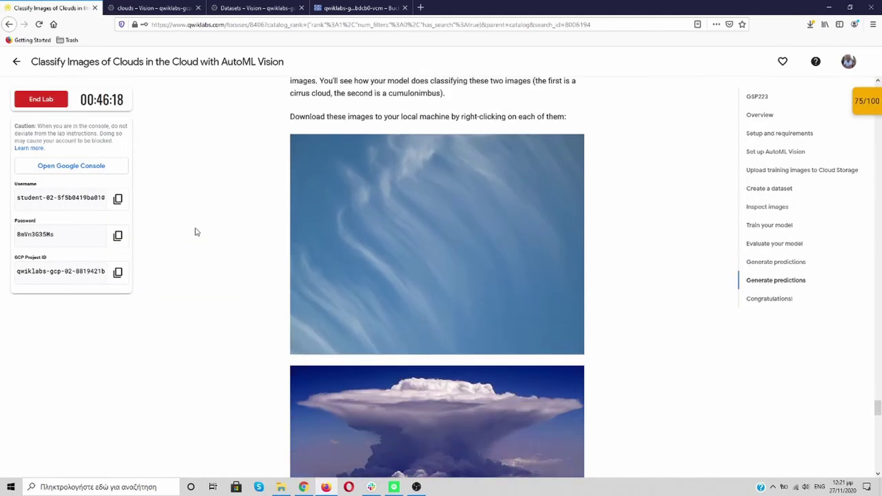
{"action": "scroll", "coordinate": [196, 232], "scroll_direction": "up", "scroll_amount": 1}
{"action": "scroll", "coordinate": [398, 298], "scroll_direction": "down", "scroll_amount": 3}
{"action": "scroll", "coordinate": [411, 300], "scroll_direction": "up", "scroll_amount": 2}
{"action": "scroll", "coordinate": [408, 236], "scroll_direction": "down", "scroll_amount": 2}
{"action": "scroll", "coordinate": [425, 379], "scroll_direction": "up", "scroll_amount": 1}
{"action": "scroll", "coordinate": [434, 461], "scroll_direction": "down", "scroll_amount": 2}
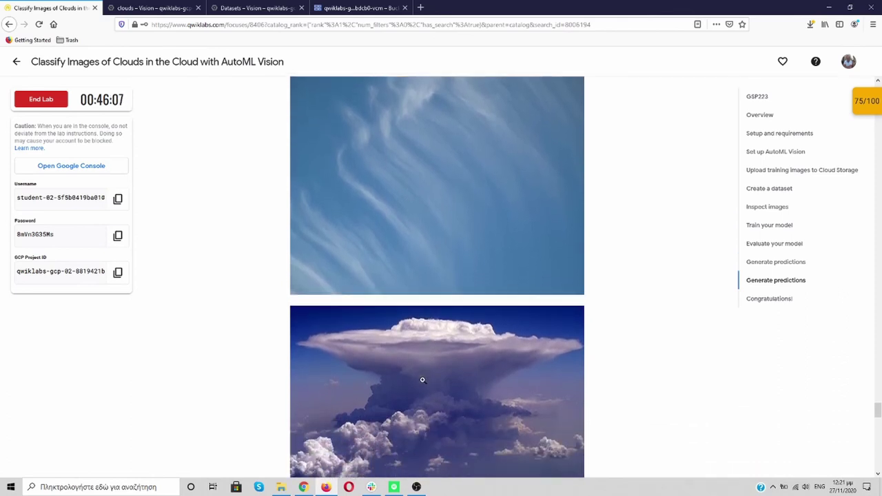
Check the save option for the cirrus sample image, and read the lab's instructions for uploading images and checking progress.
{"action": "right_click", "coordinate": [425, 200]}
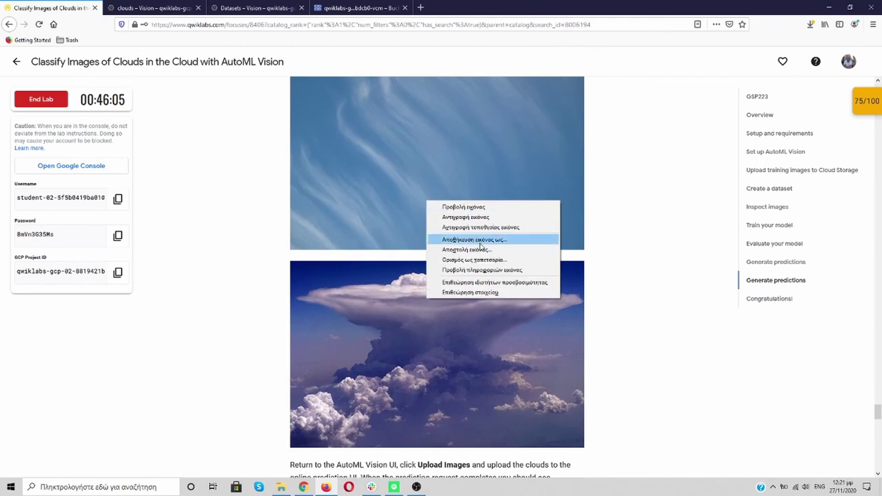
{"action": "left_click", "coordinate": [243, 173]}
{"action": "scroll", "coordinate": [430, 245], "scroll_direction": "down", "scroll_amount": 2}
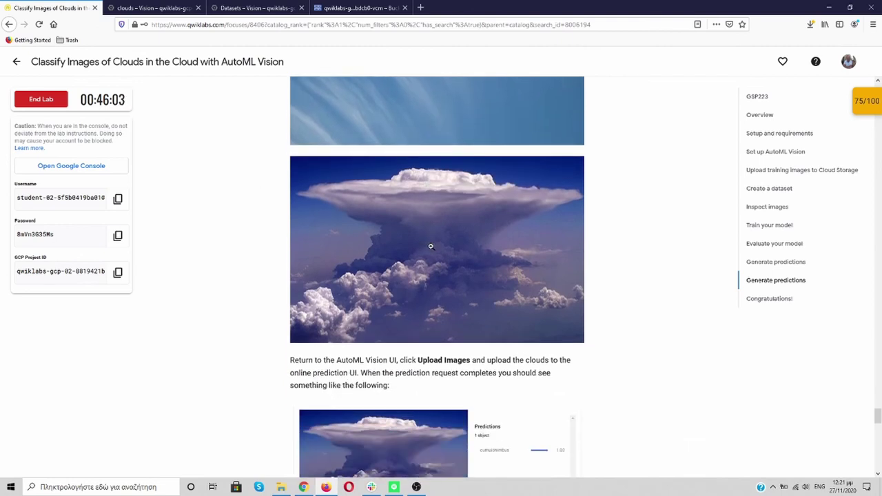
{"action": "scroll", "coordinate": [432, 220], "scroll_direction": "down", "scroll_amount": 3}
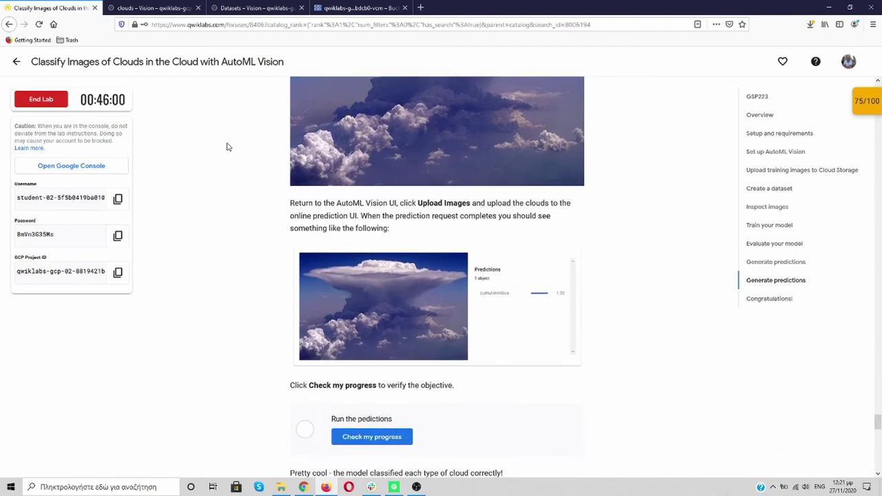
Upload the two cloud JPG images from the Downloads folder for online prediction and compare the predictions with the lab's example.
{"action": "left_click", "coordinate": [154, 22]}
{"action": "left_click", "coordinate": [148, 7]}
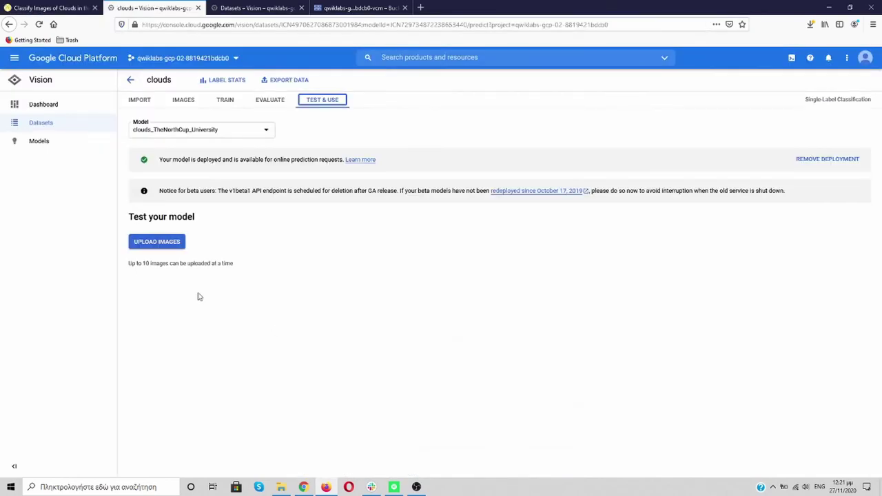
{"action": "left_click", "coordinate": [167, 242]}
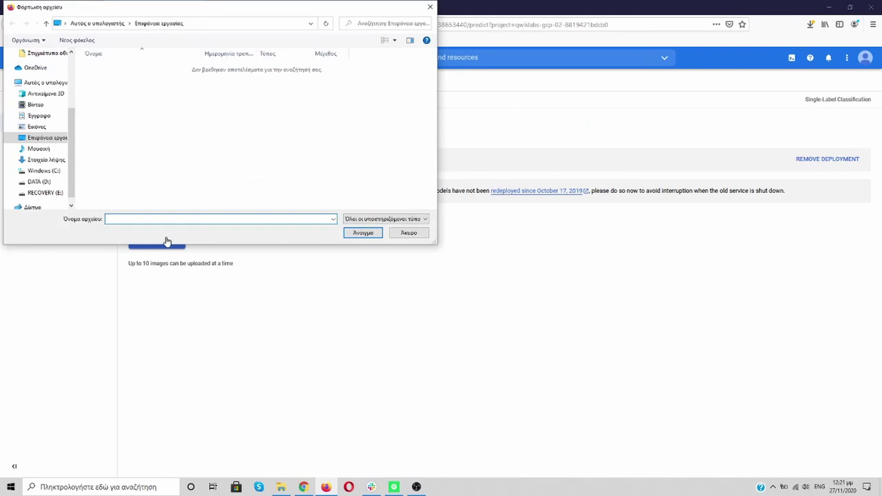
{"action": "scroll", "coordinate": [71, 81], "scroll_direction": "up", "scroll_amount": 3}
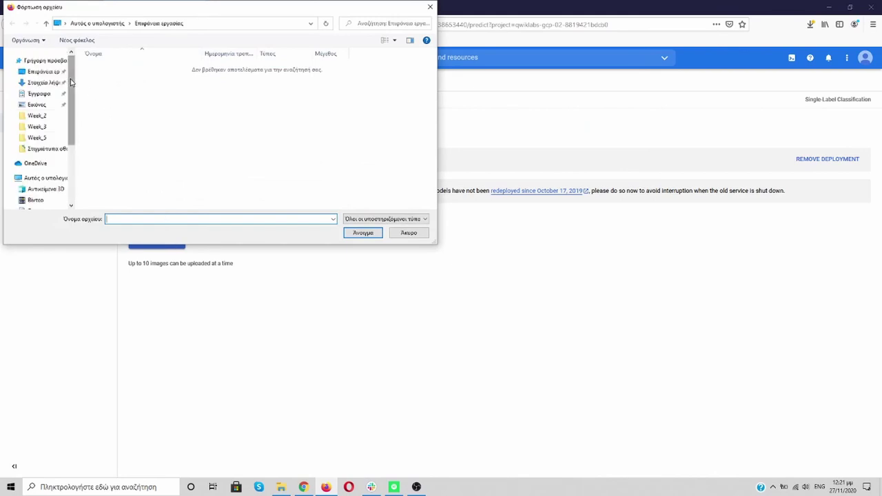
{"action": "left_click", "coordinate": [45, 83]}
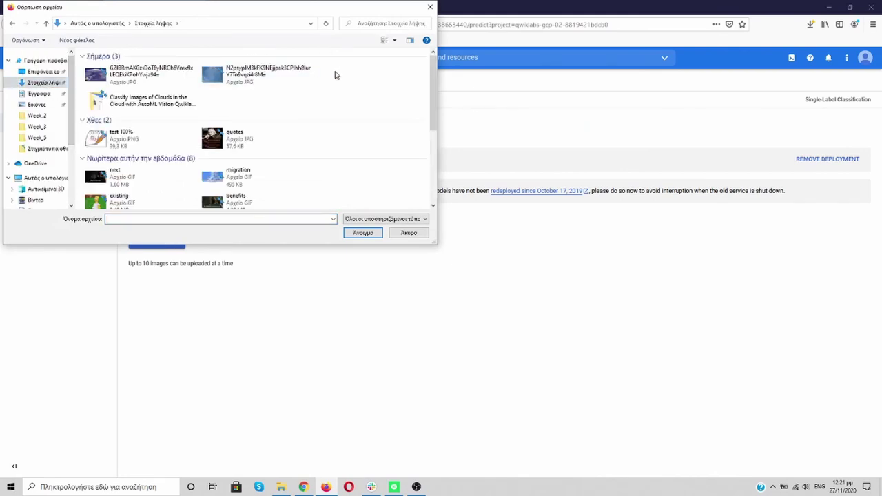
{"action": "left_click_drag", "start_coordinate": [336, 75], "coordinate": [53, 72]}
{"action": "left_click", "coordinate": [363, 232]}
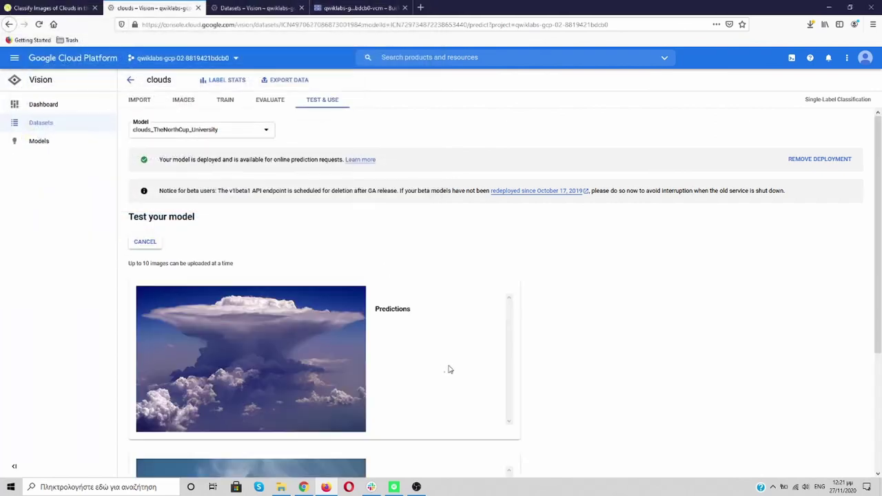
{"action": "scroll", "coordinate": [582, 326], "scroll_direction": "down", "scroll_amount": 2}
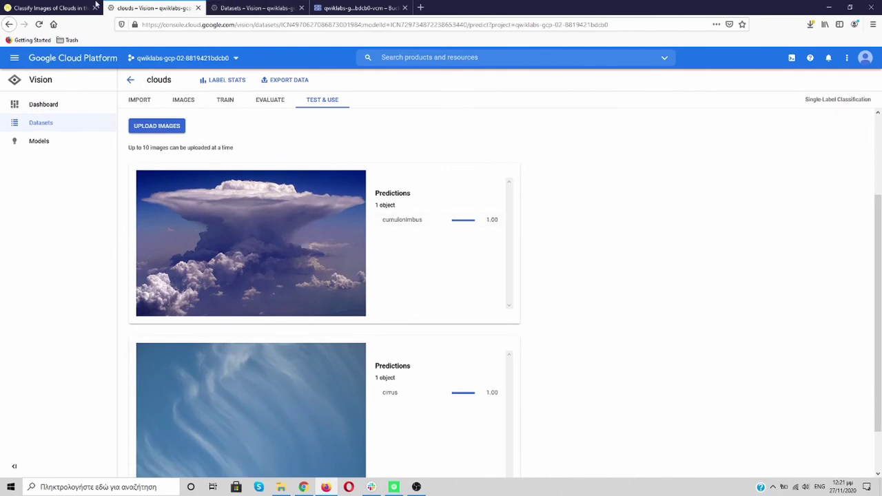
{"action": "left_click", "coordinate": [51, 8]}
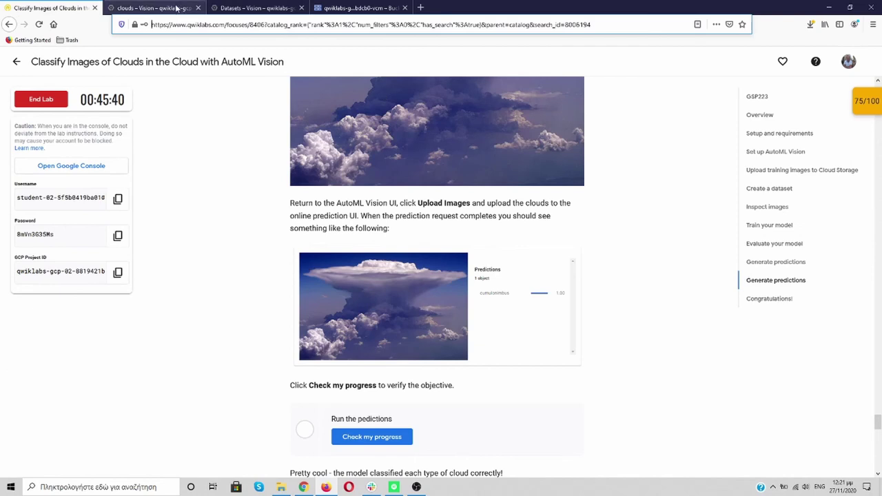
Review the predictions for both uploaded cloud images, and check the lab's progress on the Run the predictions objective.
{"action": "left_click", "coordinate": [152, 7]}
{"action": "scroll", "coordinate": [314, 299], "scroll_direction": "down", "scroll_amount": 2}
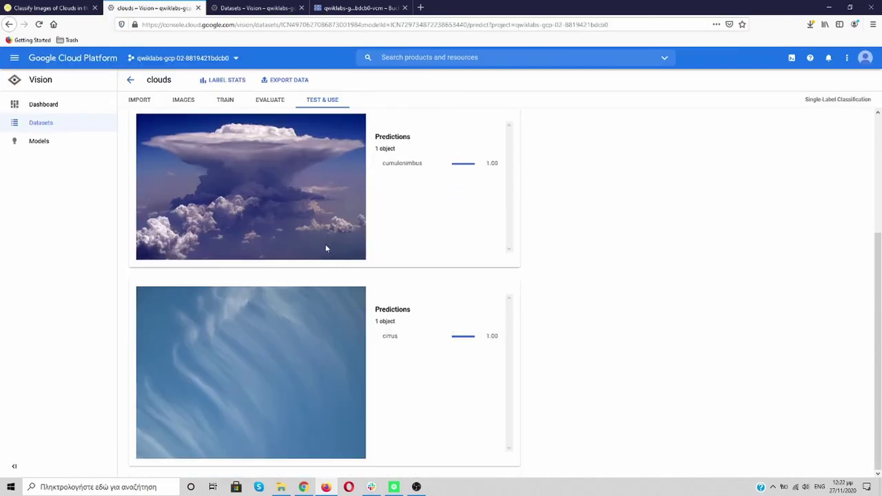
{"action": "key", "text": "ctrl+shift+Tab"}
{"action": "scroll", "coordinate": [275, 290], "scroll_direction": "down", "scroll_amount": 3}
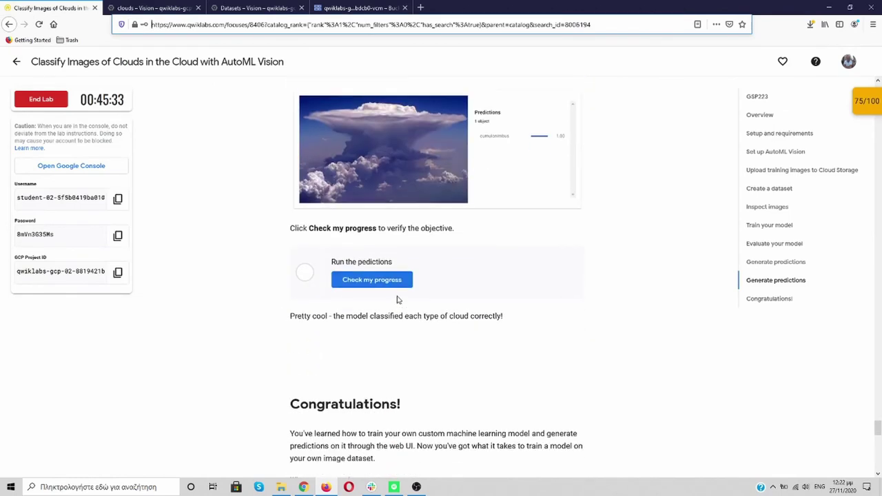
{"action": "left_click", "coordinate": [380, 282]}
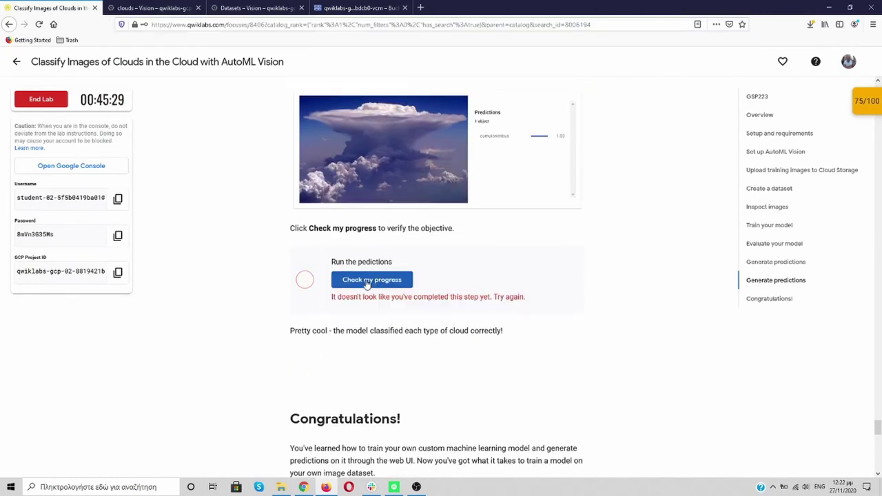
{"action": "left_click", "coordinate": [367, 282]}
Check the Run the predictions objective from the lab's Checkpoints list, dismiss the result and close the list.
{"action": "left_click", "coordinate": [867, 100]}
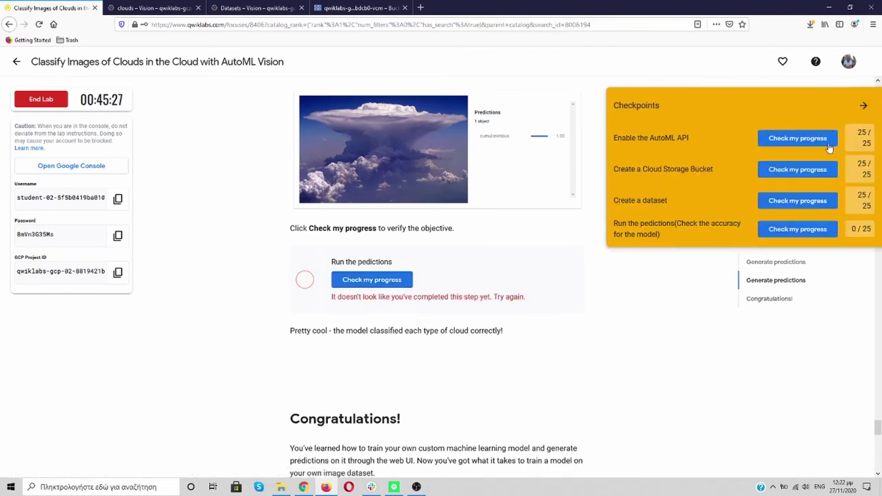
{"action": "left_click", "coordinate": [799, 229]}
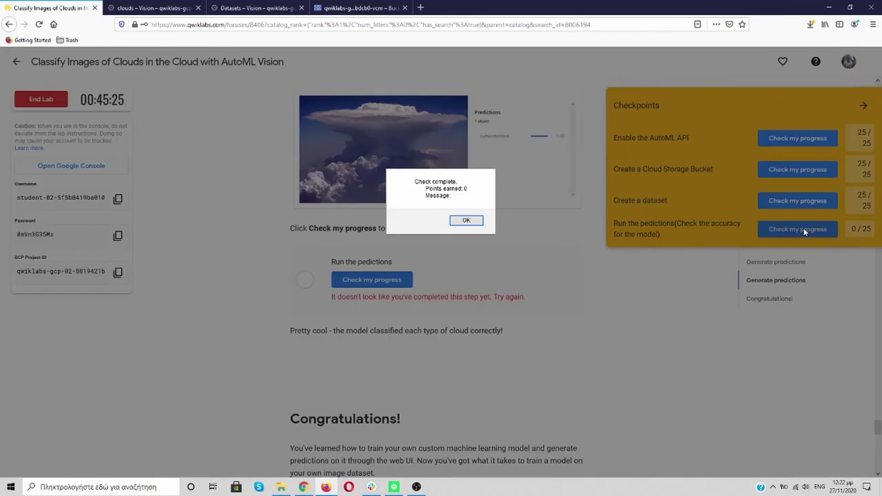
{"action": "left_click", "coordinate": [466, 220]}
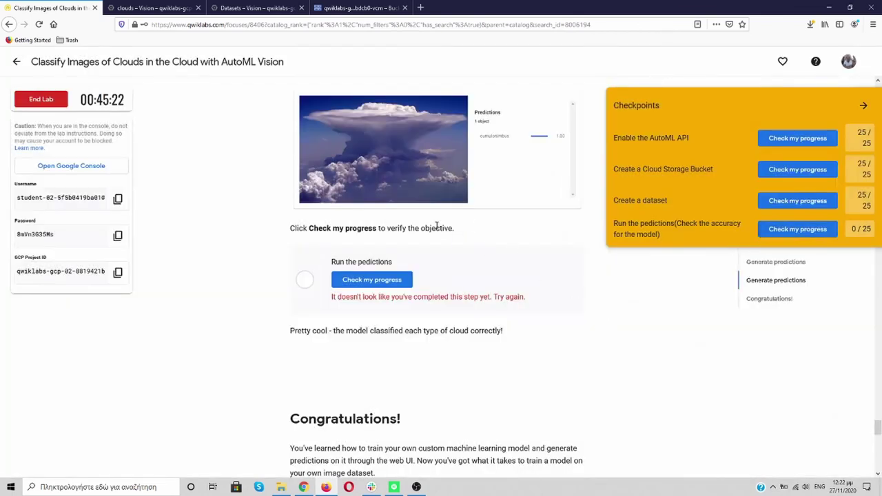
{"action": "left_click", "coordinate": [864, 106]}
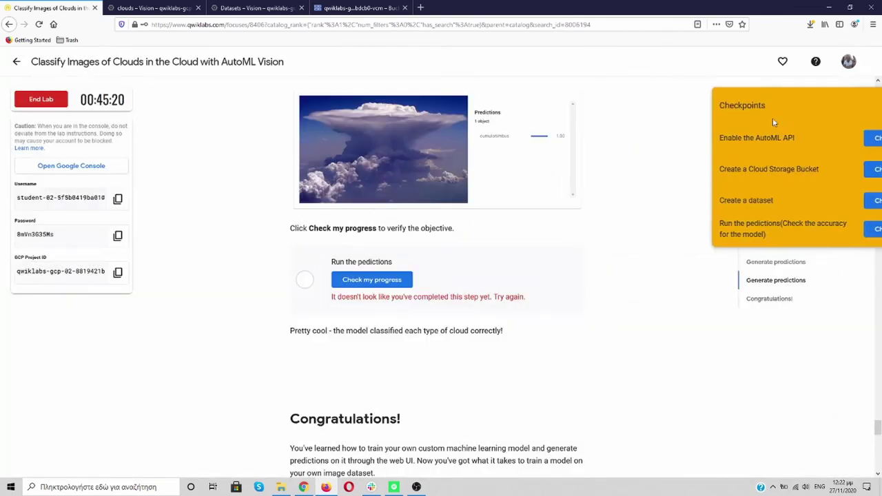
Compare the lab's upload instructions and example prediction with the deployed model's cumulonimbus and cirrus predictions.
{"action": "scroll", "coordinate": [186, 218], "scroll_direction": "up", "scroll_amount": 3}
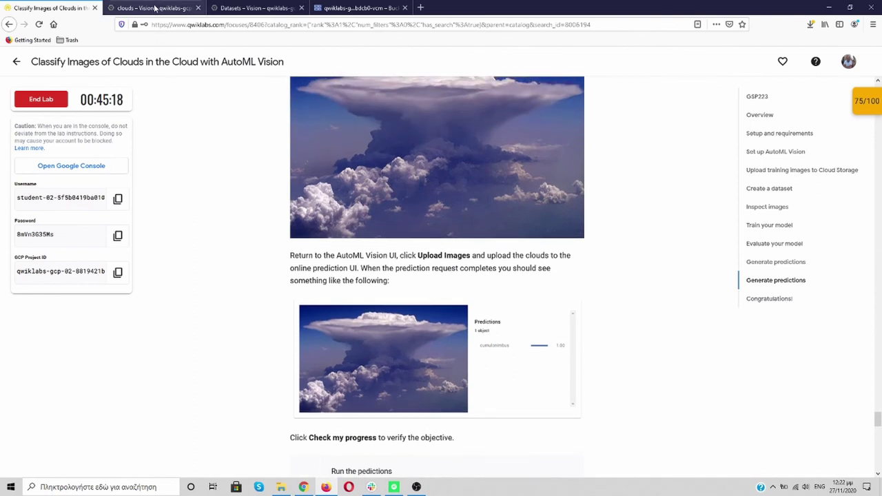
{"action": "left_click", "coordinate": [154, 7]}
{"action": "scroll", "coordinate": [591, 315], "scroll_direction": "up", "scroll_amount": 3}
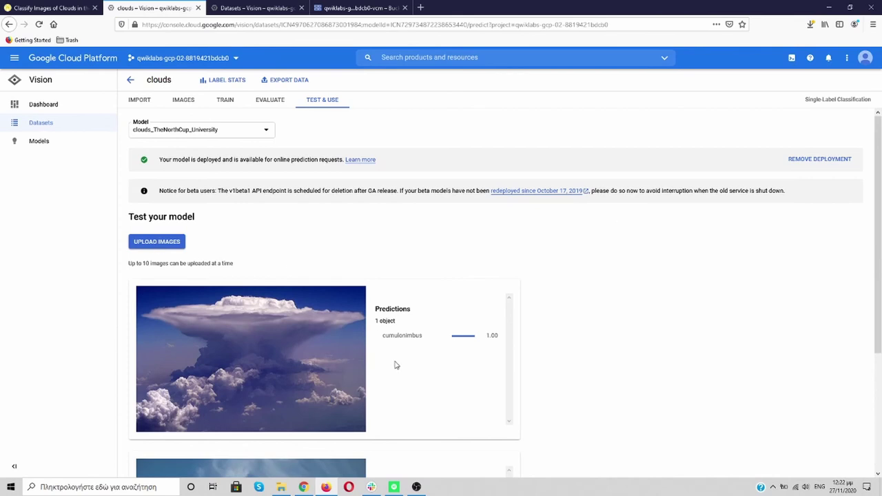
{"action": "scroll", "coordinate": [400, 362], "scroll_direction": "down", "scroll_amount": 2}
{"action": "scroll", "coordinate": [326, 397], "scroll_direction": "down", "scroll_amount": 1}
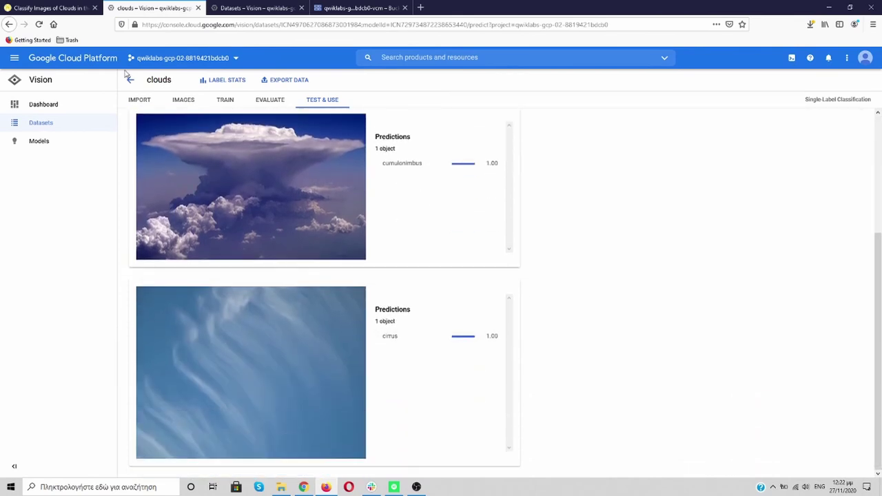
{"action": "left_click", "coordinate": [49, 8]}
{"action": "scroll", "coordinate": [418, 238], "scroll_direction": "down", "scroll_amount": 3}
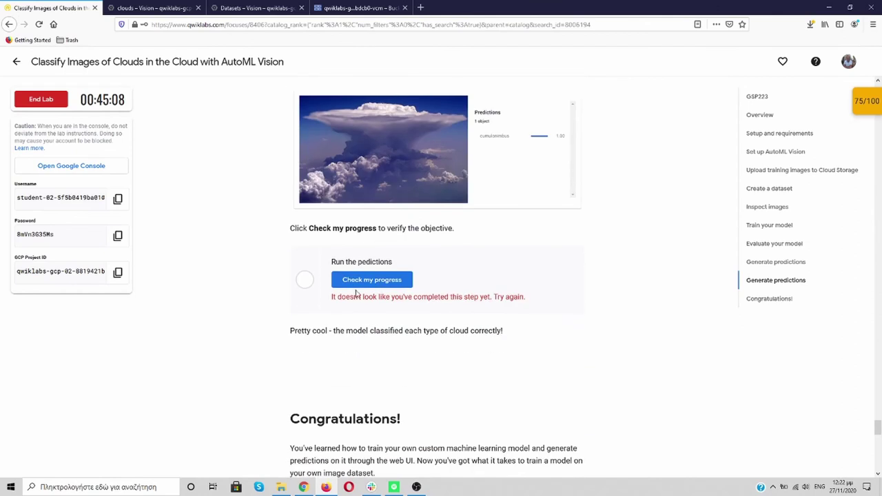
Recheck the Run the predictions objective, both in the lab instructions and in the Checkpoints list.
{"action": "left_click", "coordinate": [359, 281]}
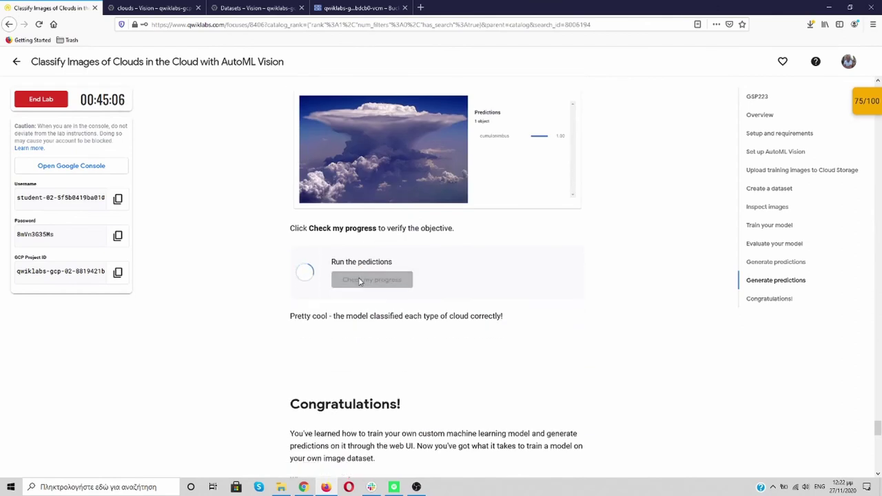
{"action": "left_click", "coordinate": [359, 281]}
{"action": "left_click", "coordinate": [866, 101]}
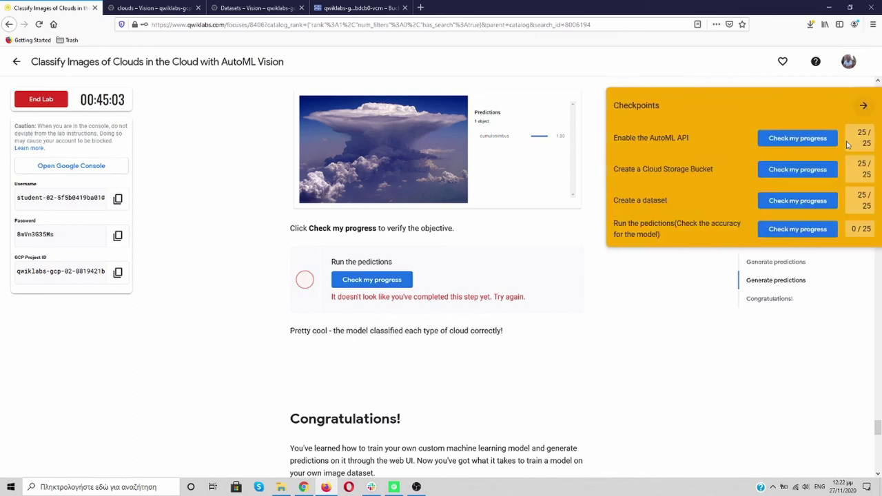
{"action": "left_click", "coordinate": [794, 231]}
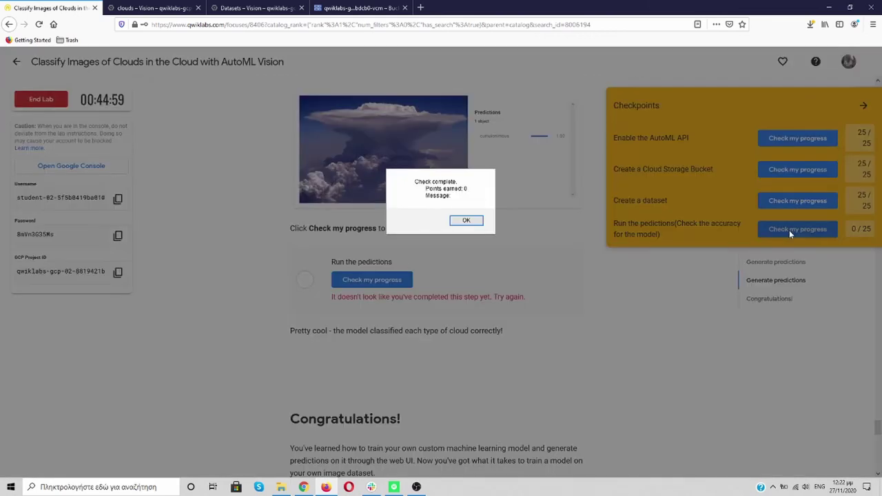
{"action": "left_click", "coordinate": [470, 221]}
{"action": "left_click", "coordinate": [864, 107]}
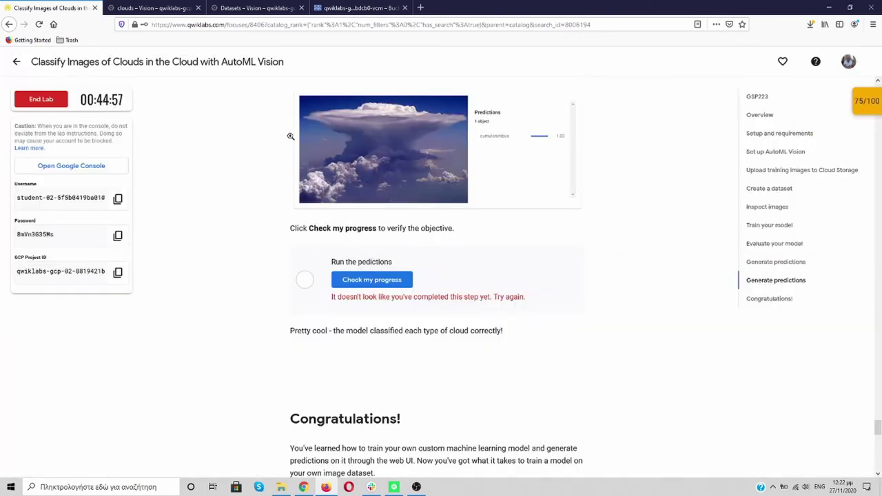
Look over the end of the lab and the prediction page, and continue the inactive Cloud Shell session.
{"action": "scroll", "coordinate": [209, 173], "scroll_direction": "down", "scroll_amount": 4}
{"action": "scroll", "coordinate": [210, 173], "scroll_direction": "up", "scroll_amount": 4}
{"action": "key", "text": "ctrl+Tab"}
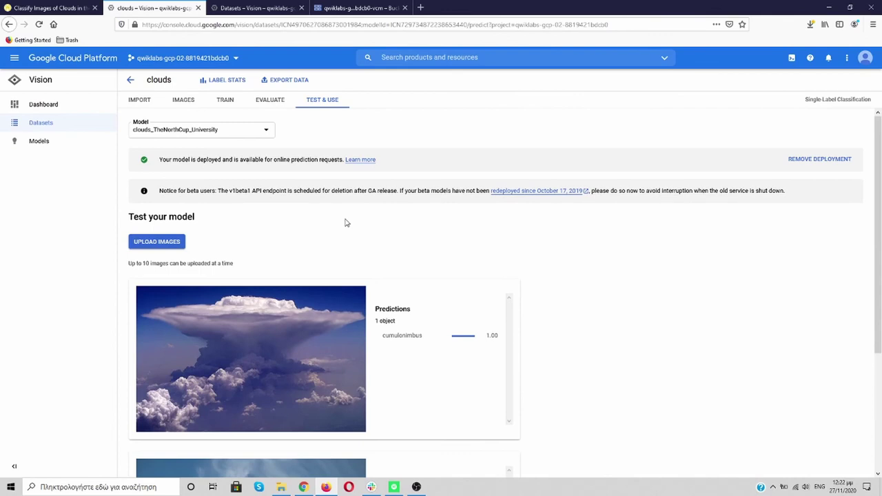
{"action": "key", "text": "ctrl+Tab"}
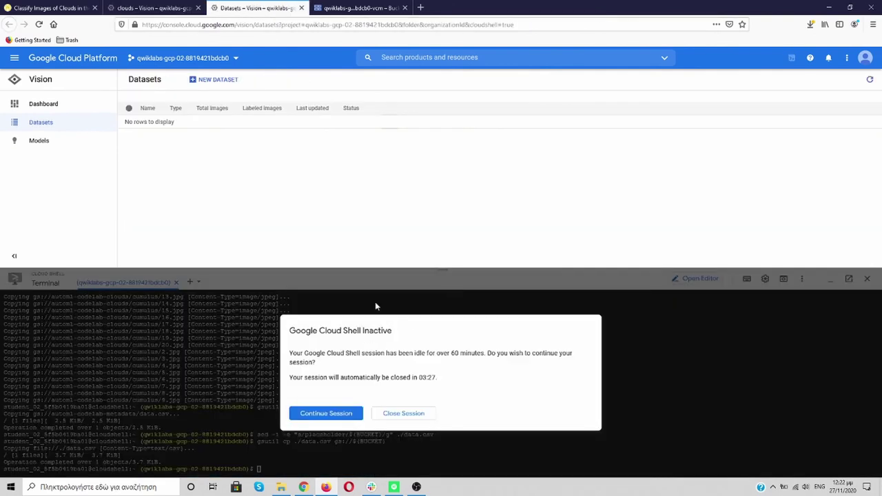
{"action": "left_click", "coordinate": [329, 414]}
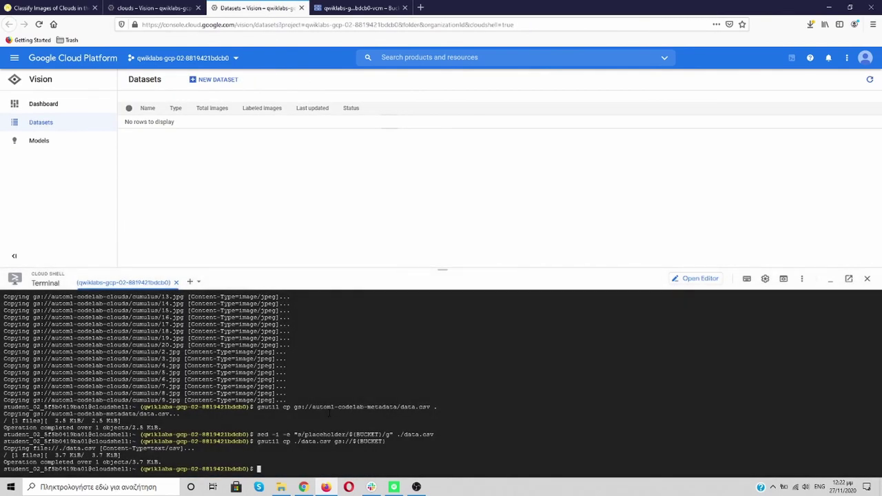
Return to the lab and check the Run the predictions objective again with the Cloud Shell session active.
{"action": "left_click", "coordinate": [53, 9]}
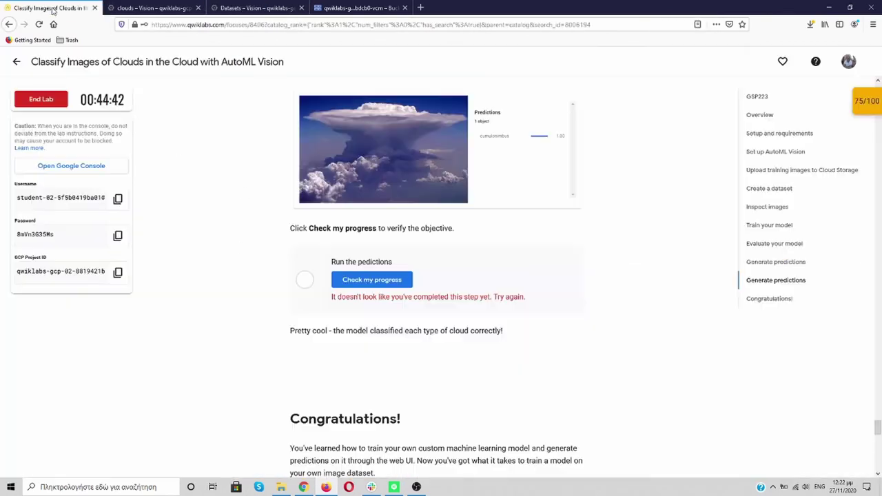
{"action": "left_click", "coordinate": [356, 282]}
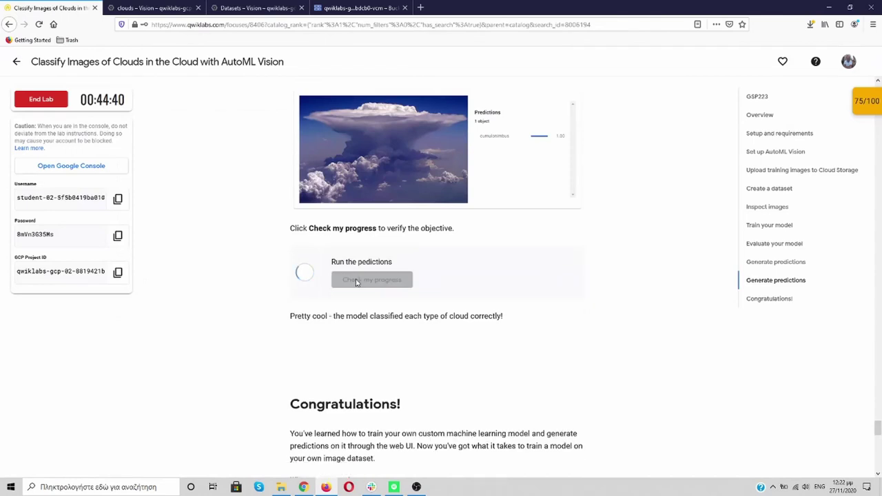
{"action": "left_click", "coordinate": [355, 280]}
{"action": "left_click", "coordinate": [864, 104]}
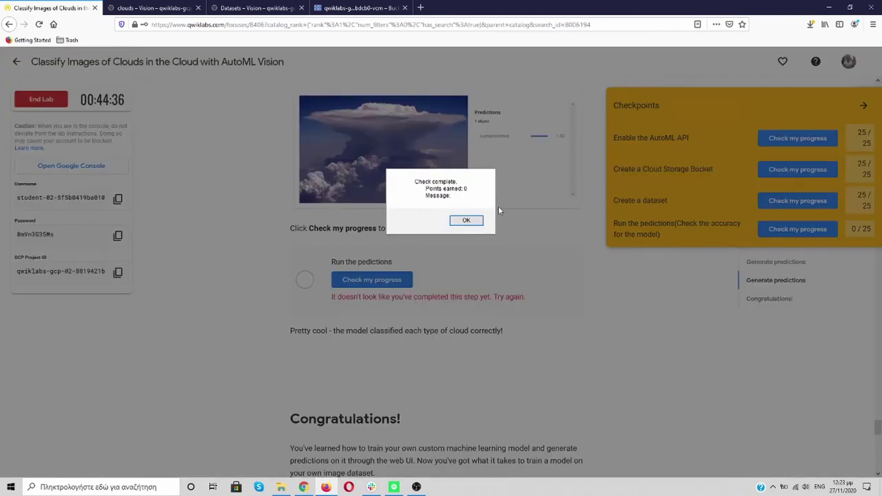
{"action": "left_click", "coordinate": [466, 220]}
Refresh the storage bucket's object list and close the bucket page, keeping the Datasets page with Cloud Shell open.
{"action": "left_click", "coordinate": [359, 8]}
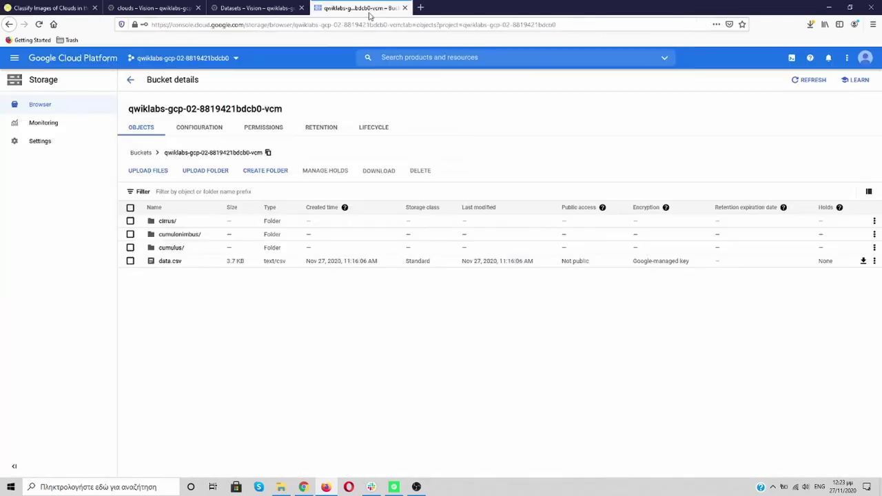
{"action": "left_click", "coordinate": [808, 80]}
{"action": "left_click", "coordinate": [405, 8]}
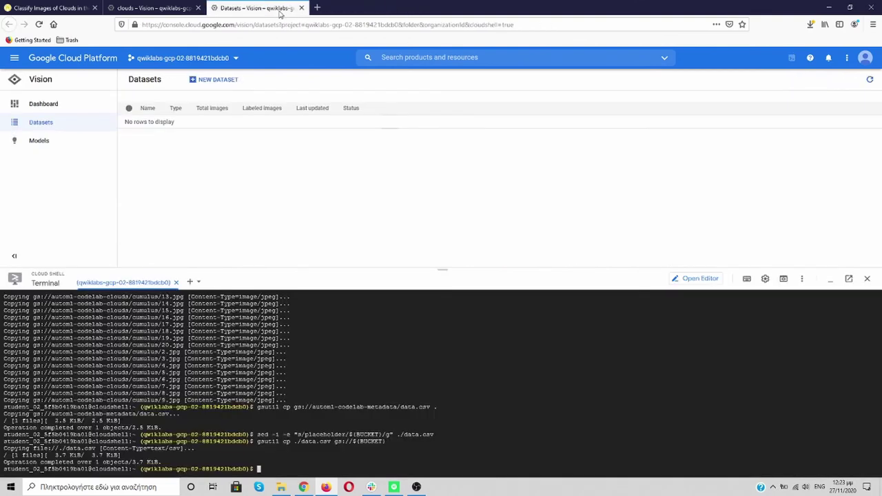
{"action": "left_click", "coordinate": [301, 8]}
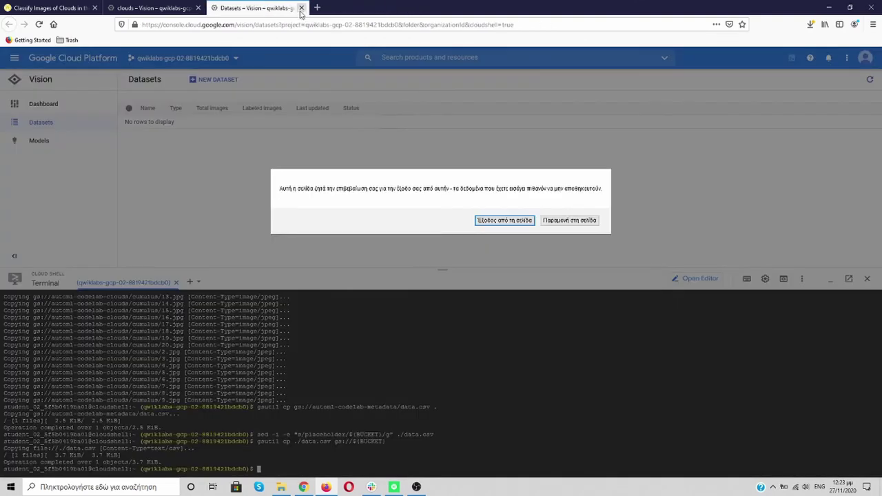
{"action": "left_click", "coordinate": [561, 221]}
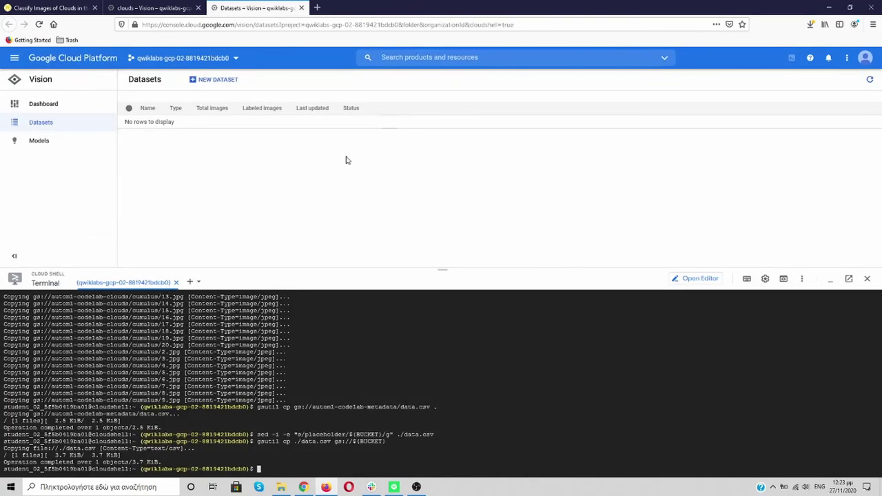
Examine the Cloud Shell history for the project setup, IAM policy binding, bucket creation and file copy commands.
{"action": "scroll", "coordinate": [299, 394], "scroll_direction": "up", "scroll_amount": 5}
{"action": "scroll", "coordinate": [299, 394], "scroll_direction": "up", "scroll_amount": 15}
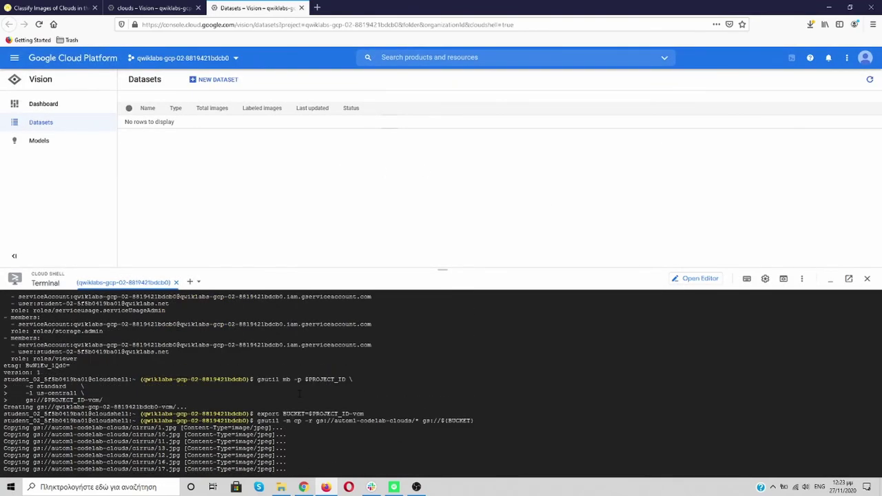
{"action": "scroll", "coordinate": [300, 393], "scroll_direction": "up", "scroll_amount": 15}
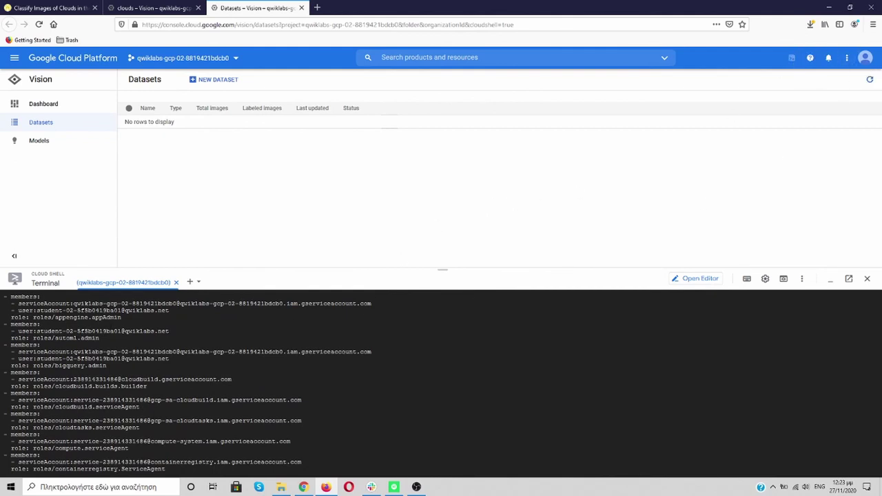
{"action": "scroll", "coordinate": [441, 382], "scroll_direction": "up", "scroll_amount": 7}
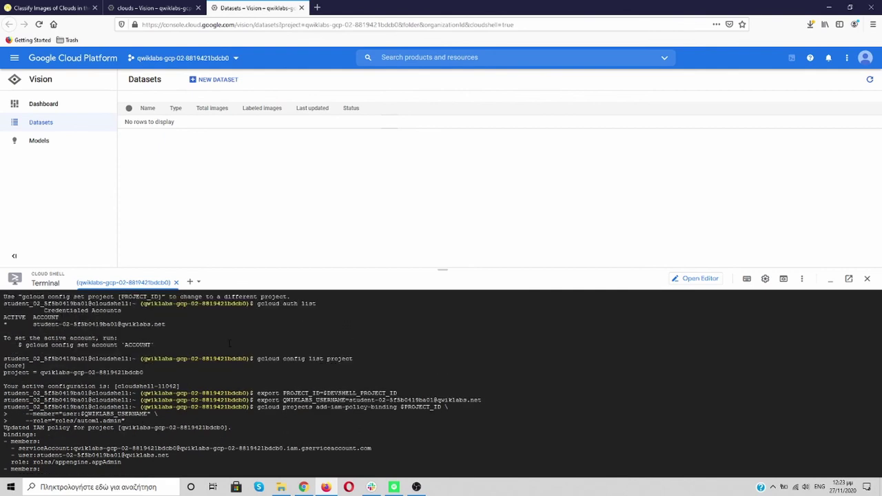
{"action": "scroll", "coordinate": [242, 380], "scroll_direction": "down", "scroll_amount": 2}
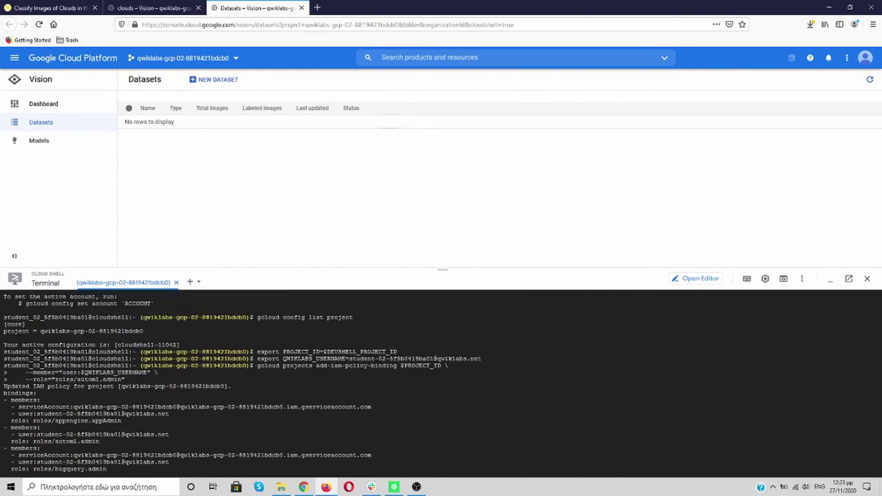
{"action": "left_click", "coordinate": [145, 7]}
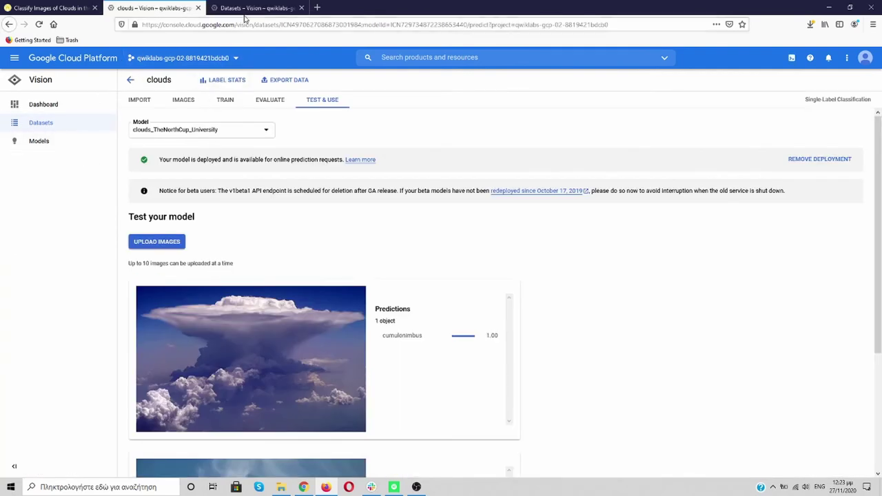
{"action": "left_click", "coordinate": [245, 9]}
{"action": "scroll", "coordinate": [301, 354], "scroll_direction": "down", "scroll_amount": 3}
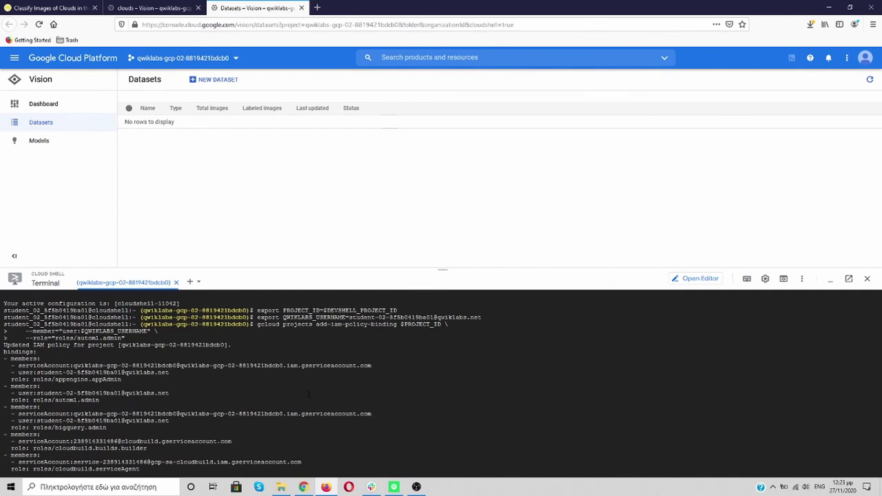
{"action": "scroll", "coordinate": [308, 394], "scroll_direction": "down", "scroll_amount": 15}
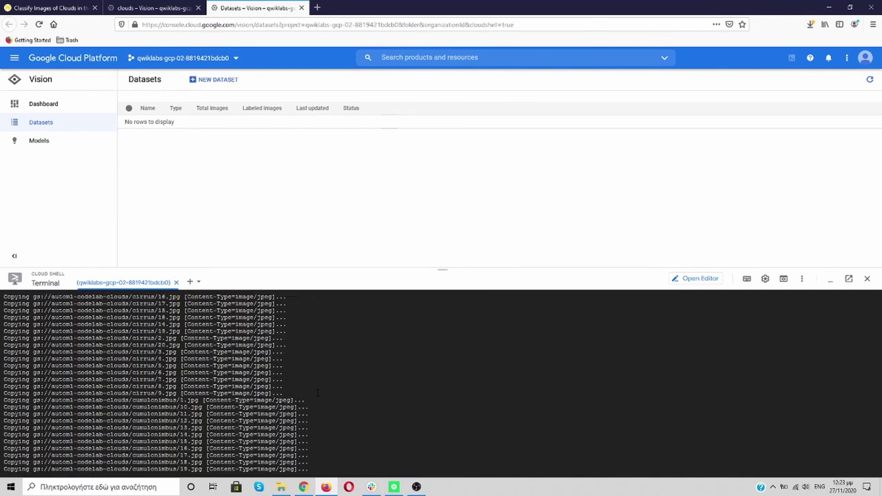
{"action": "scroll", "coordinate": [318, 393], "scroll_direction": "down", "scroll_amount": 15}
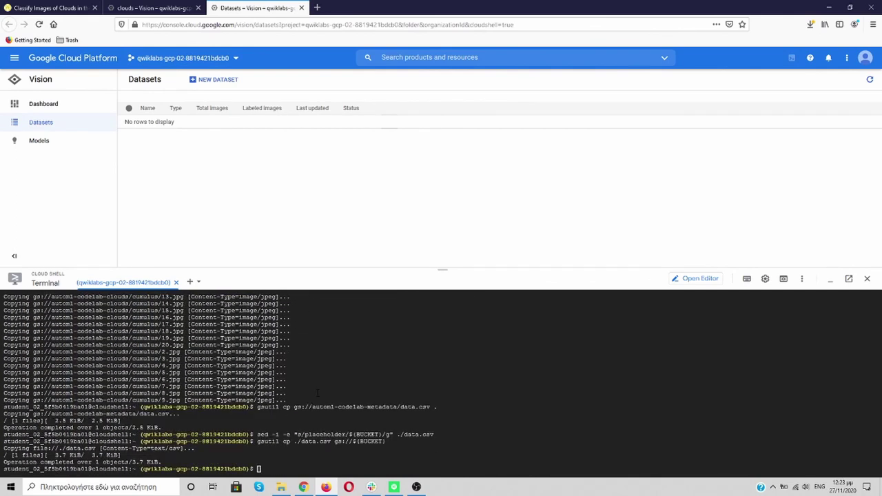
Return to the clouds dataset and view its labeled training images.
{"action": "left_click", "coordinate": [166, 7]}
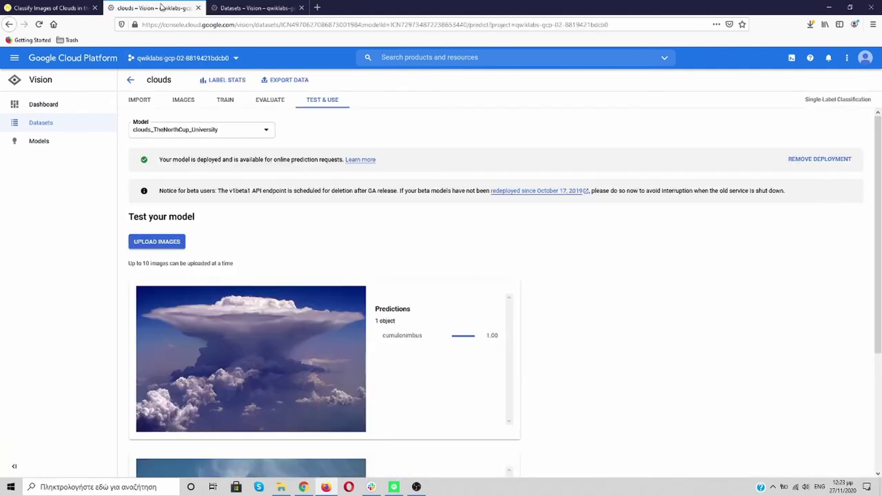
{"action": "left_click", "coordinate": [185, 99]}
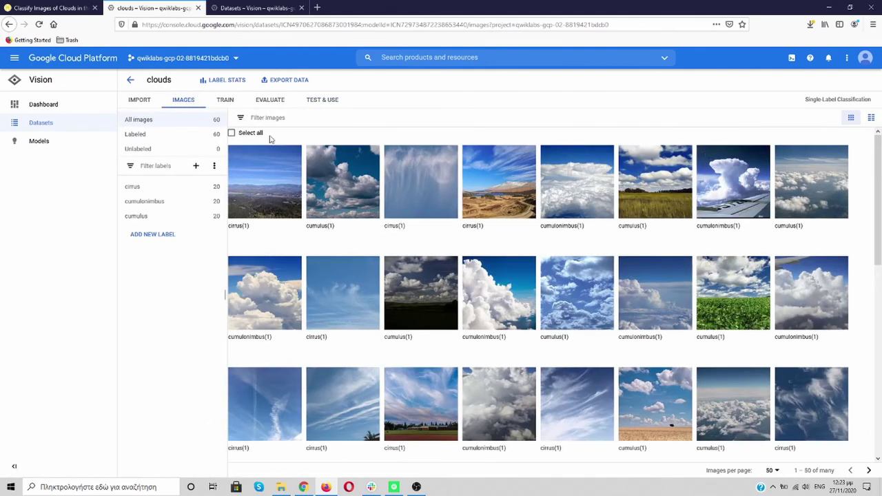
View the trained clouds model and its full evaluation for all labels.
{"action": "left_click", "coordinate": [225, 102]}
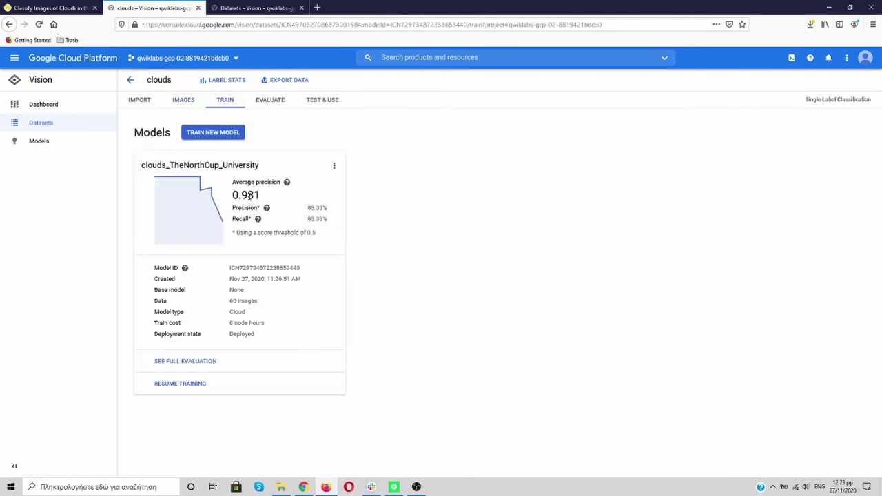
{"action": "left_click", "coordinate": [205, 362]}
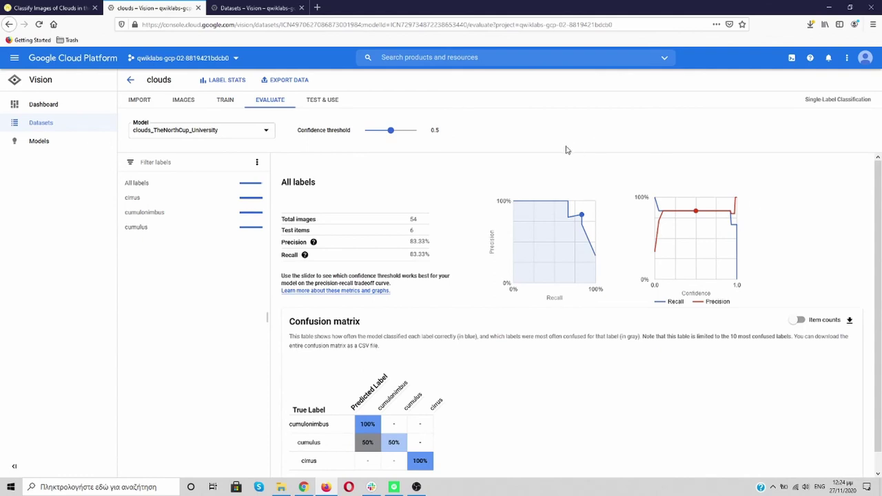
Upload the two downloaded JPG cloud images to test the deployed model and review both predictions.
{"action": "left_click", "coordinate": [331, 99]}
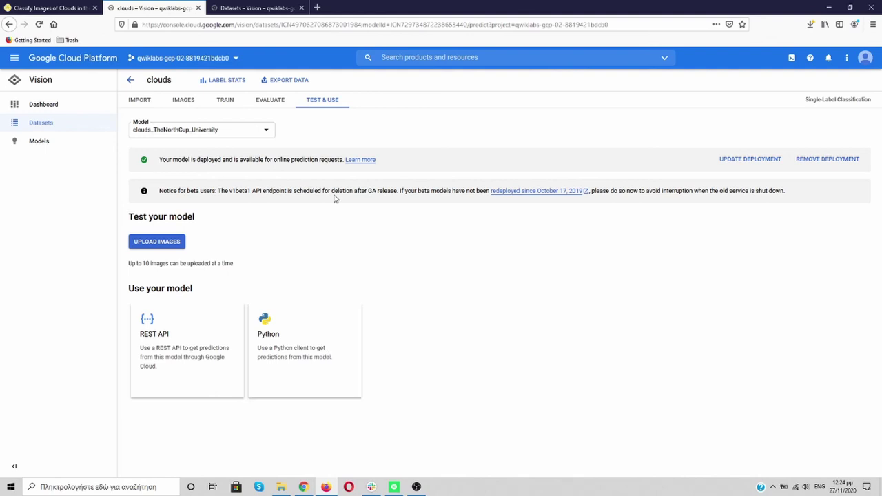
{"action": "left_click", "coordinate": [165, 244]}
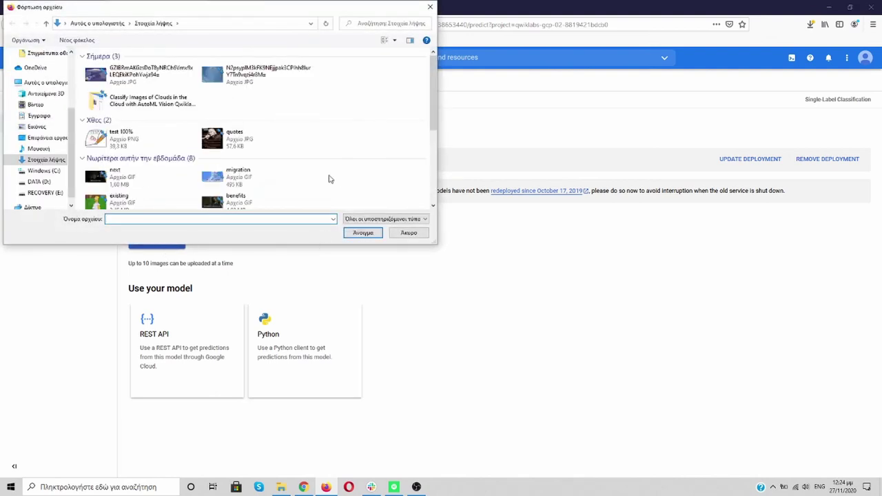
{"action": "left_click_drag", "start_coordinate": [352, 71], "coordinate": [86, 85]}
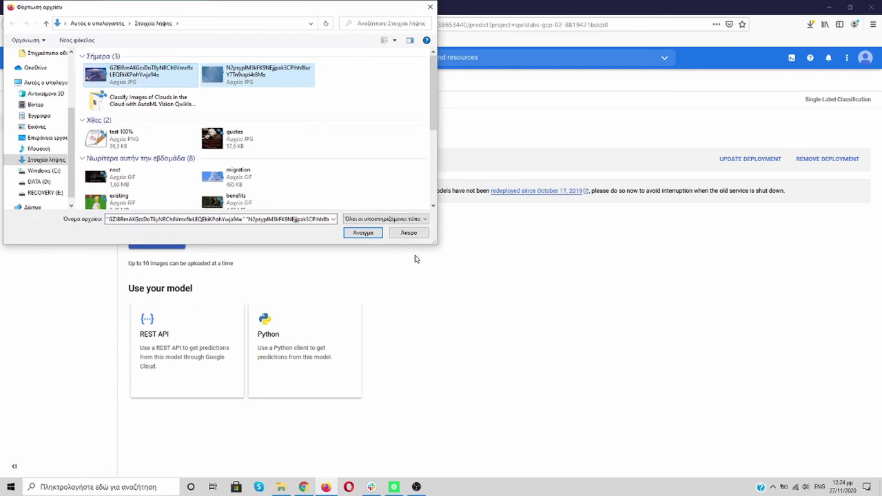
{"action": "left_click", "coordinate": [362, 233]}
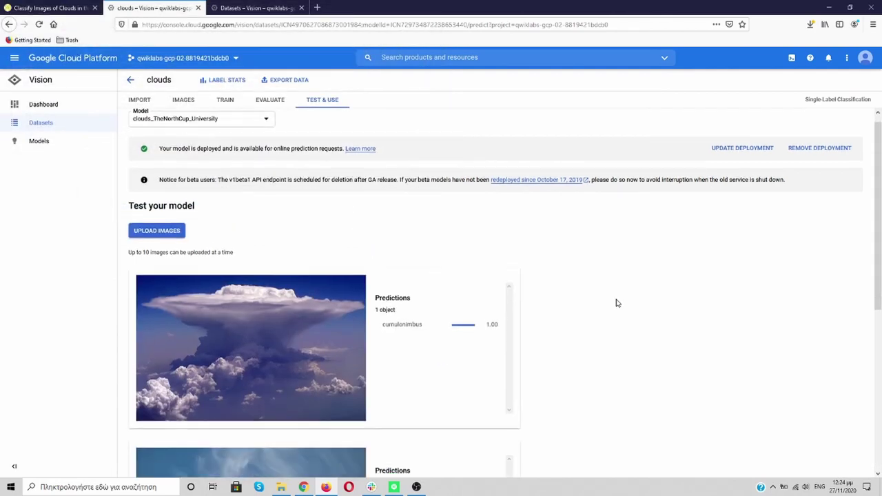
{"action": "scroll", "coordinate": [618, 303], "scroll_direction": "down", "scroll_amount": 2}
{"action": "scroll", "coordinate": [411, 310], "scroll_direction": "down", "scroll_amount": 5}
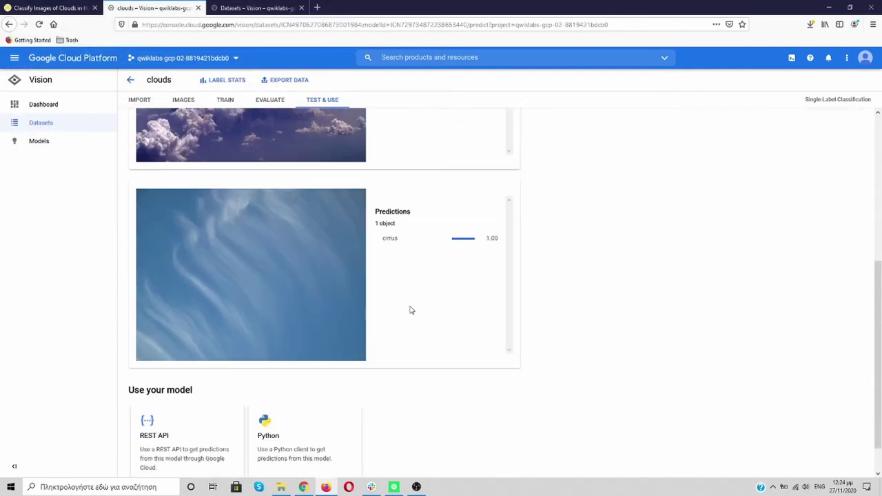
Return to the Qwiklabs lab, check progress on the Run the predictions objective, and dismiss the result.
{"action": "left_click", "coordinate": [59, 8]}
{"action": "left_click", "coordinate": [378, 281]}
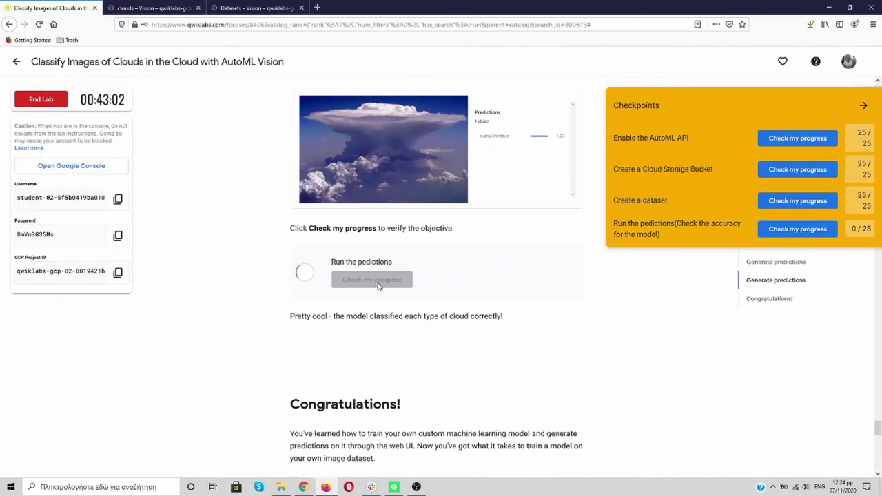
{"action": "left_click", "coordinate": [790, 229]}
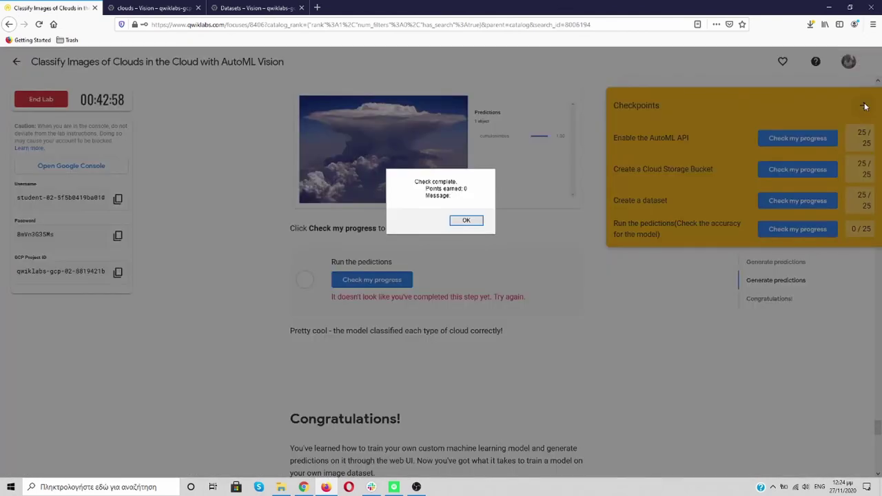
{"action": "left_click", "coordinate": [466, 220]}
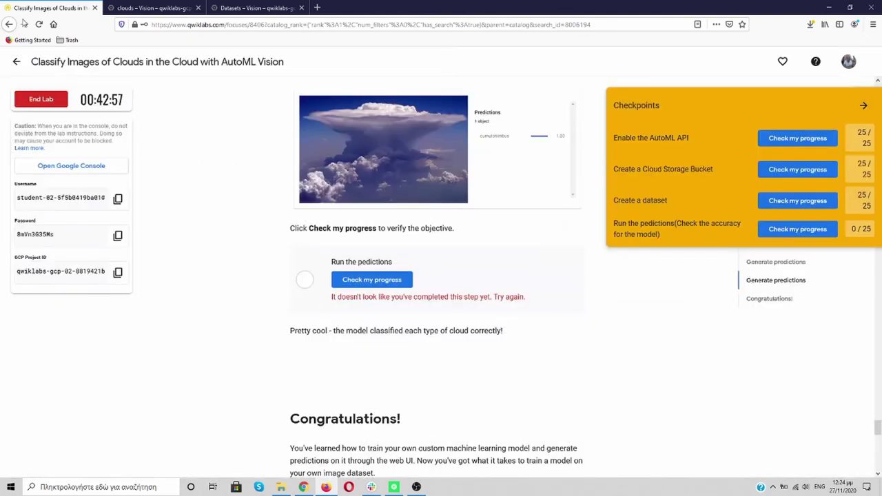
Reload the lab page, recheck the Run the predictions objective, and dismiss the result.
{"action": "key", "text": "F5"}
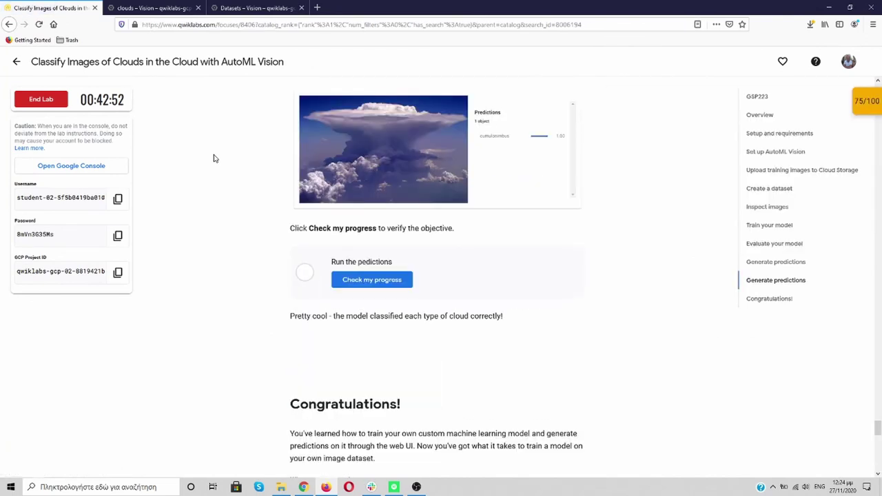
{"action": "left_click", "coordinate": [371, 279]}
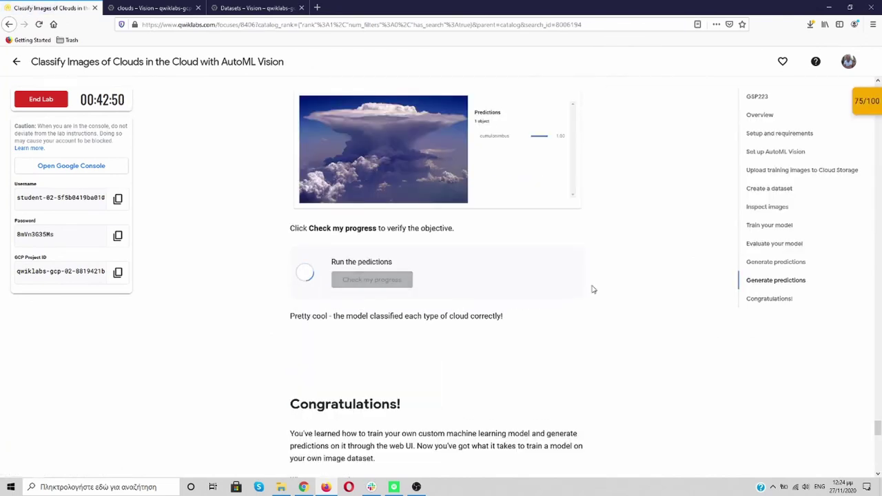
{"action": "left_click", "coordinate": [861, 103]}
{"action": "left_click", "coordinate": [798, 230]}
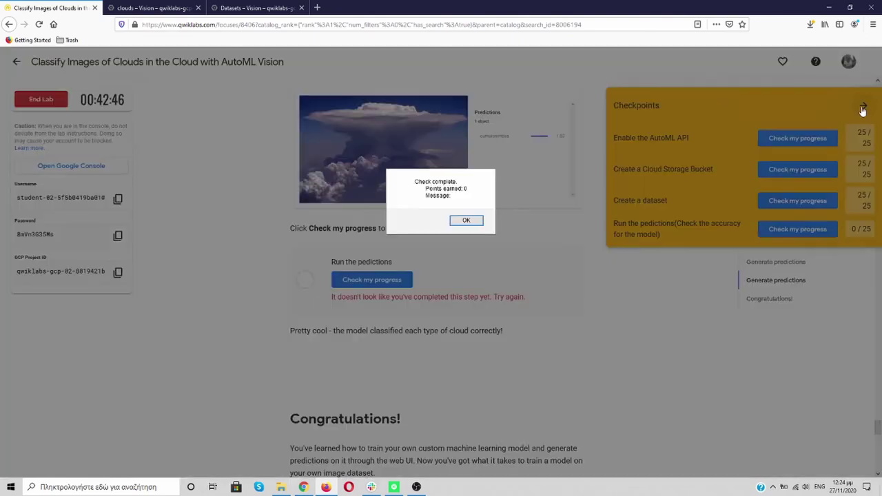
{"action": "left_click", "coordinate": [467, 222]}
{"action": "scroll", "coordinate": [194, 225], "scroll_direction": "down", "scroll_amount": 4}
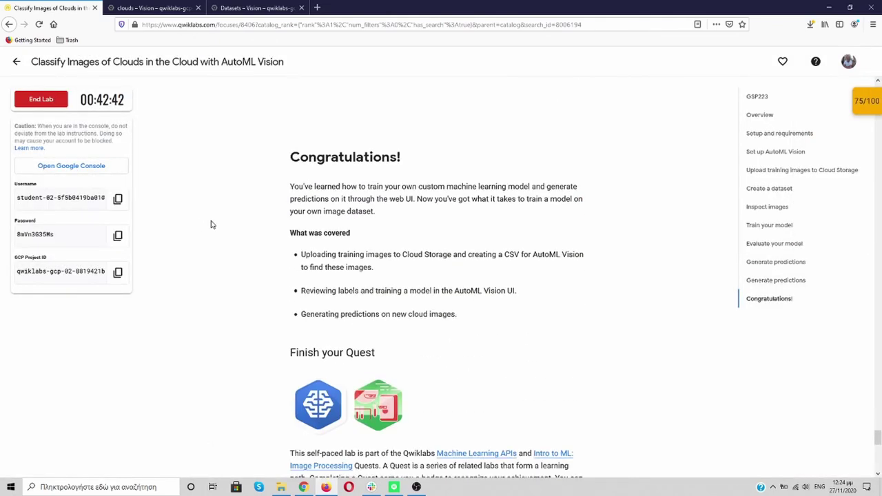
Review the model's test predictions again and return to the beginning of the lab instructions.
{"action": "left_click", "coordinate": [159, 9]}
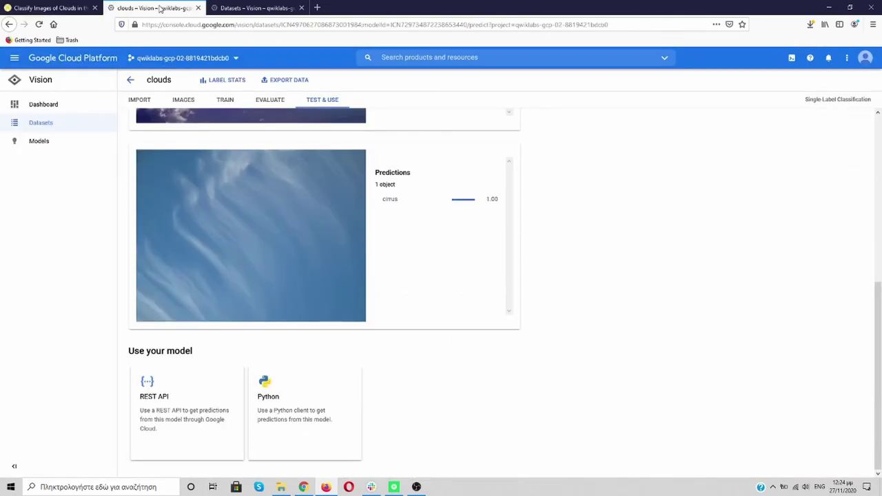
{"action": "scroll", "coordinate": [253, 228], "scroll_direction": "up", "scroll_amount": 5}
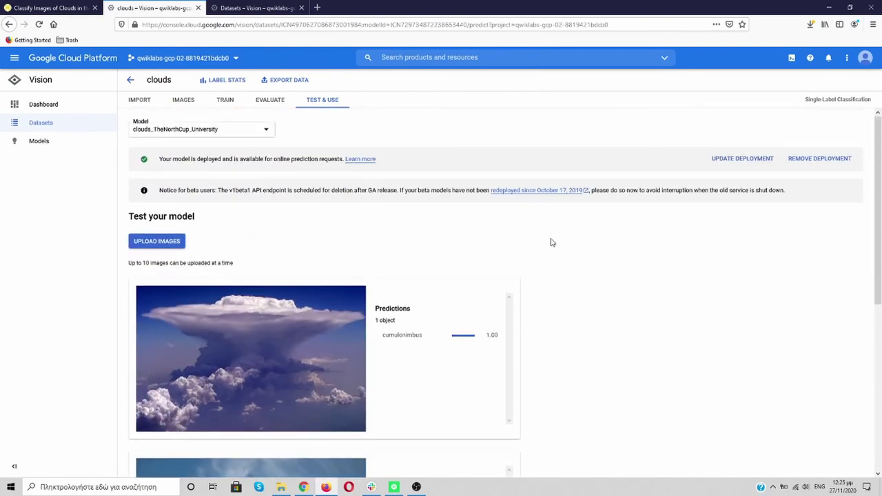
{"action": "left_click", "coordinate": [76, 8]}
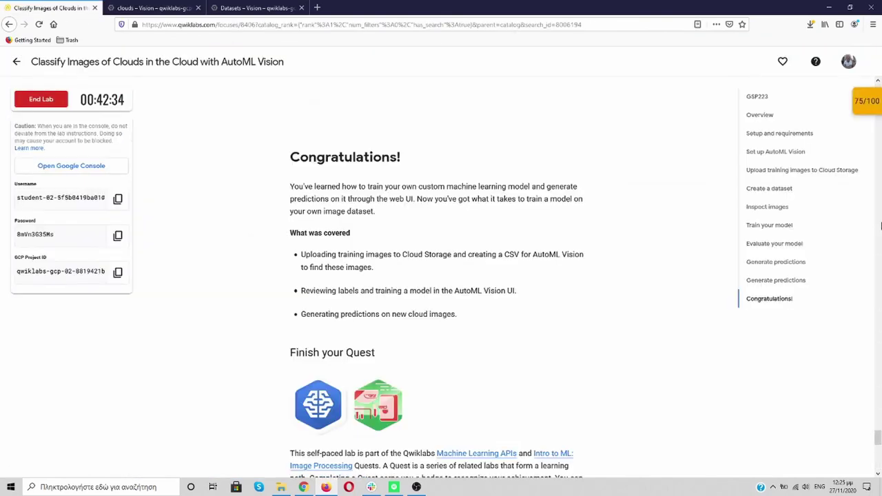
{"action": "left_click_drag", "start_coordinate": [878, 437], "coordinate": [881, 102]}
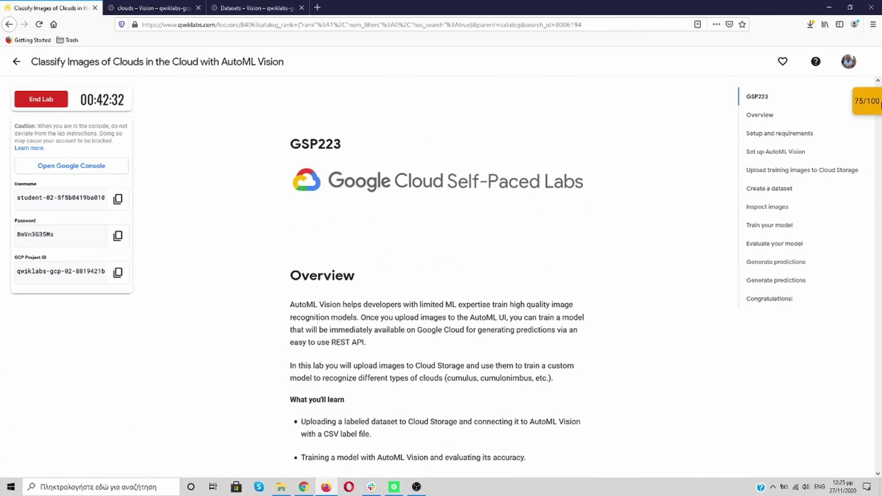
{"action": "scroll", "coordinate": [627, 311], "scroll_direction": "up", "scroll_amount": 3}
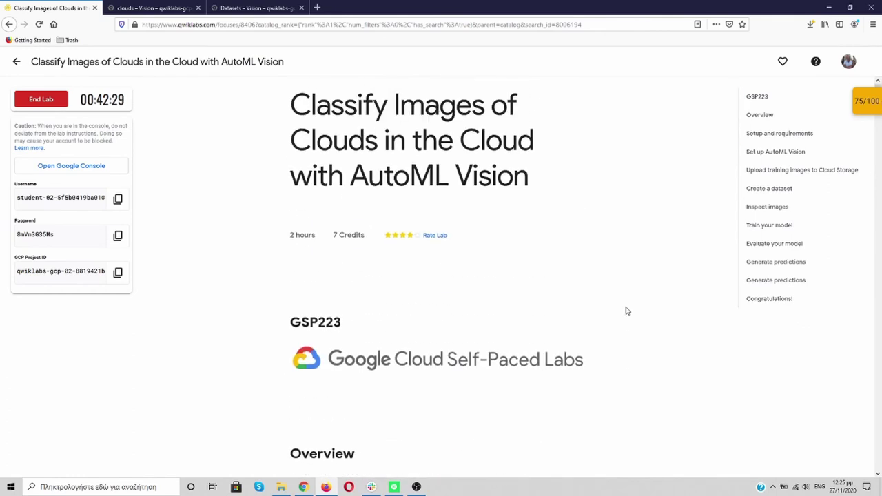